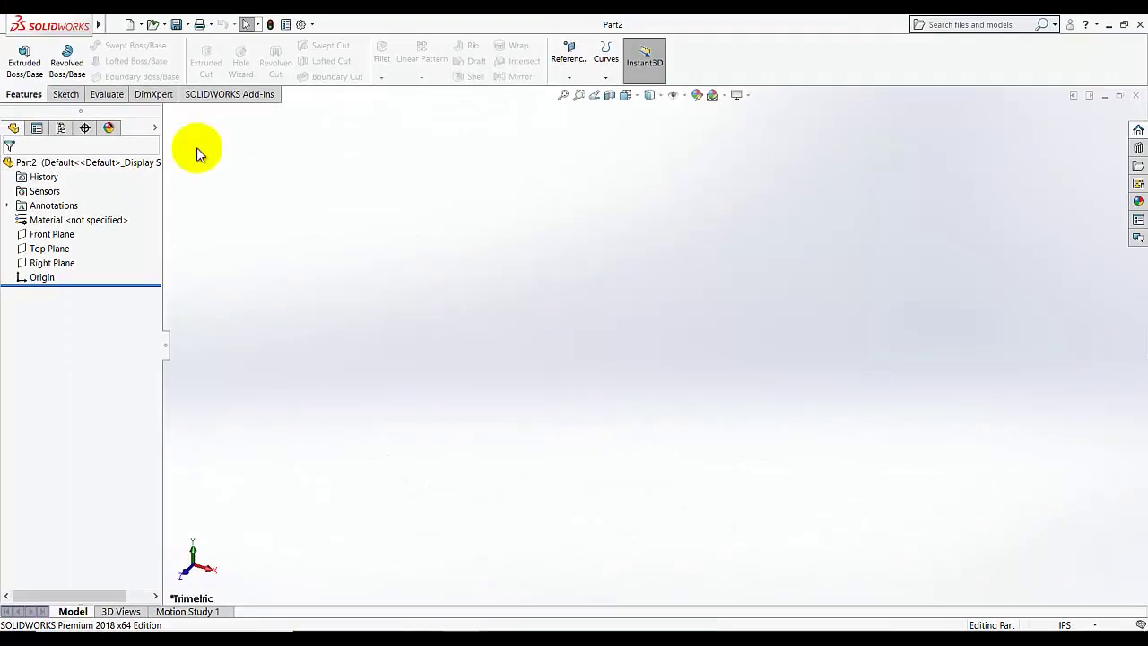
Start a sketch on the Top Plane and draw a circle centred on the origin
click(65, 94)
click(18, 54)
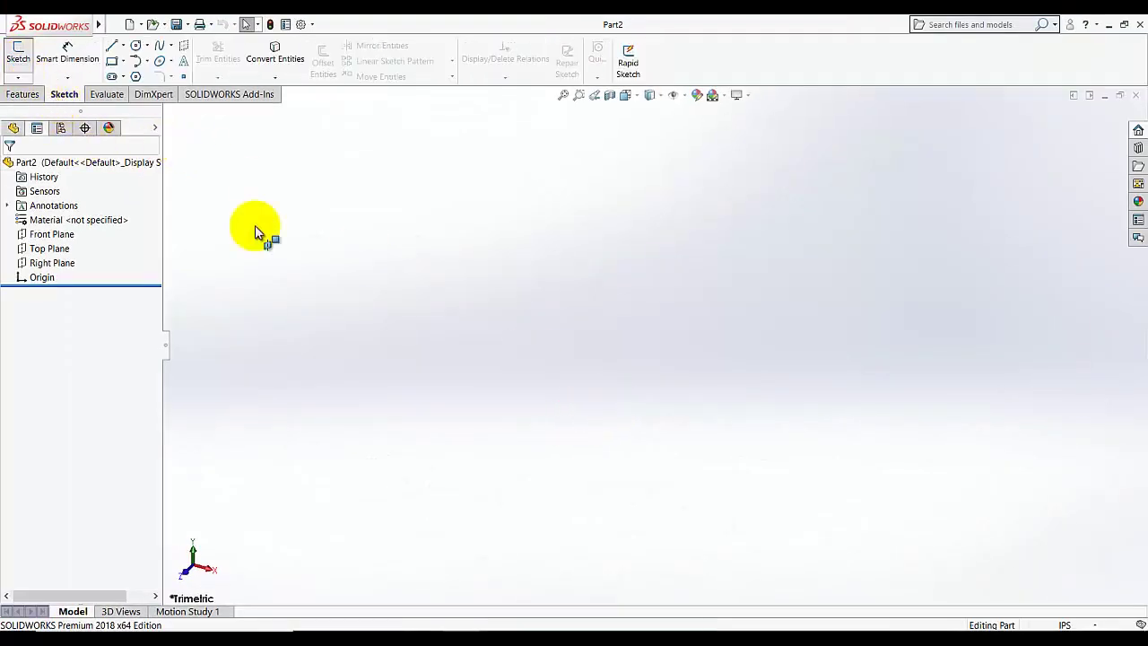
click(417, 352)
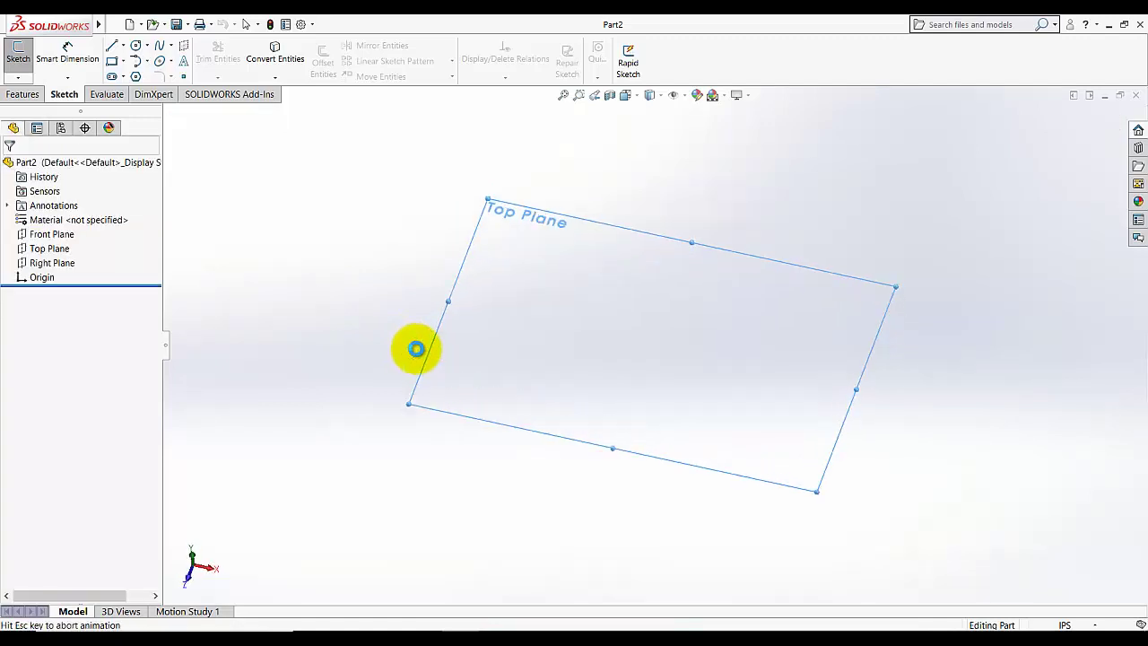
click(136, 46)
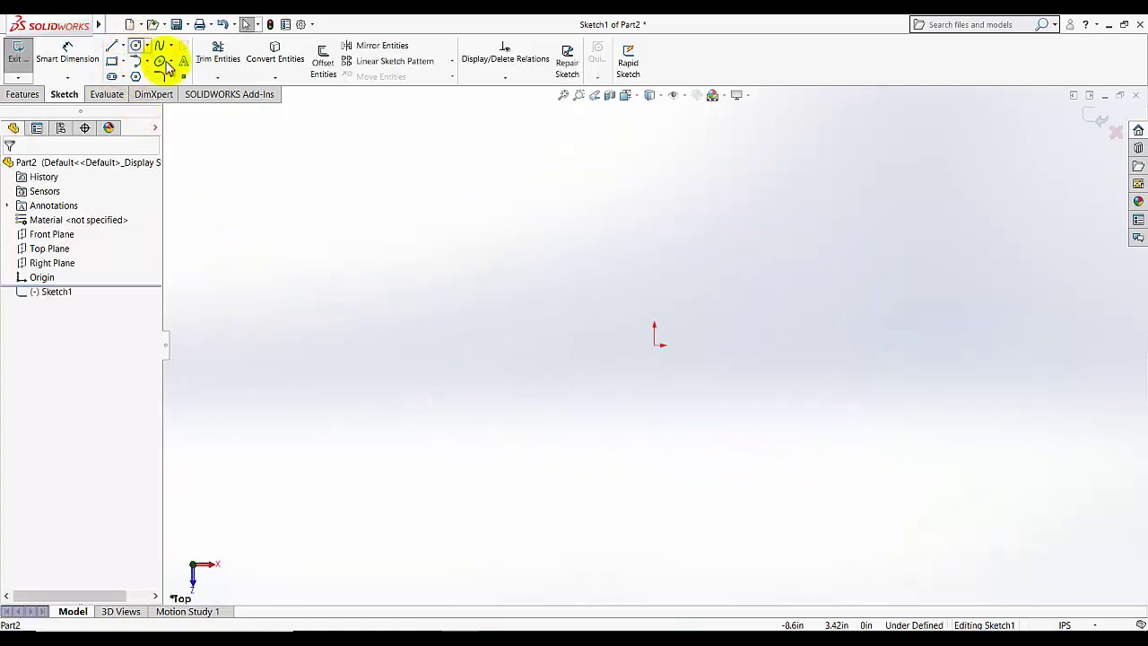
mouse_move(655, 345)
mouse_down()
mouse_move(709, 264)
mouse_move(718, 186)
mouse_up()
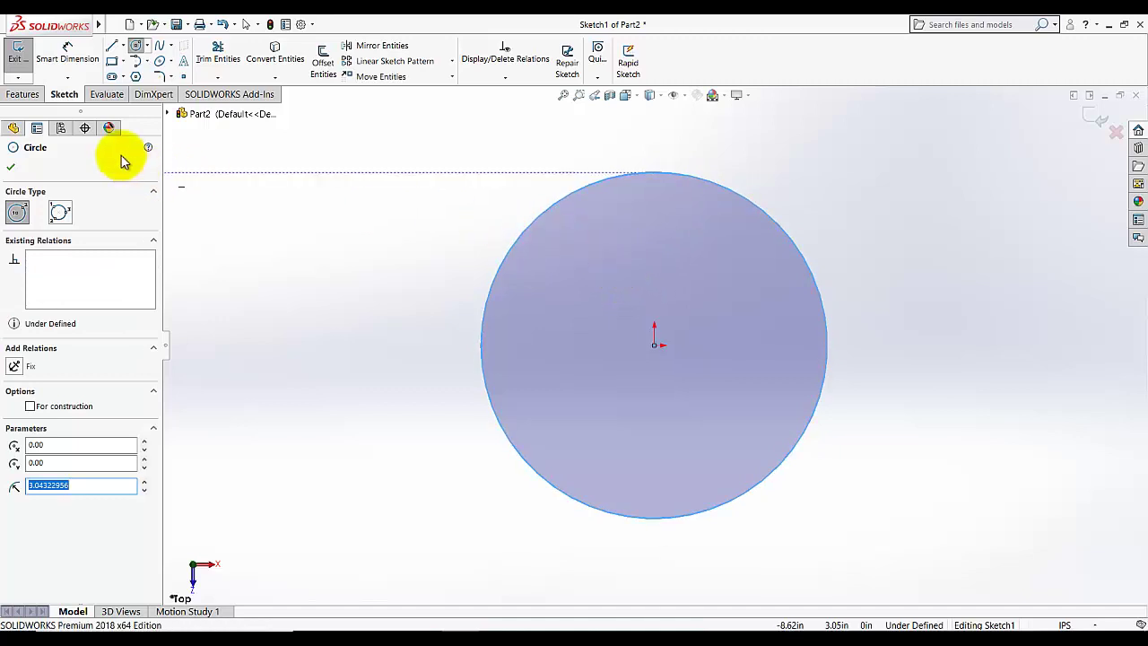
click(68, 68)
Dimension the circle's diameter to 3.55 in
key(Escape)
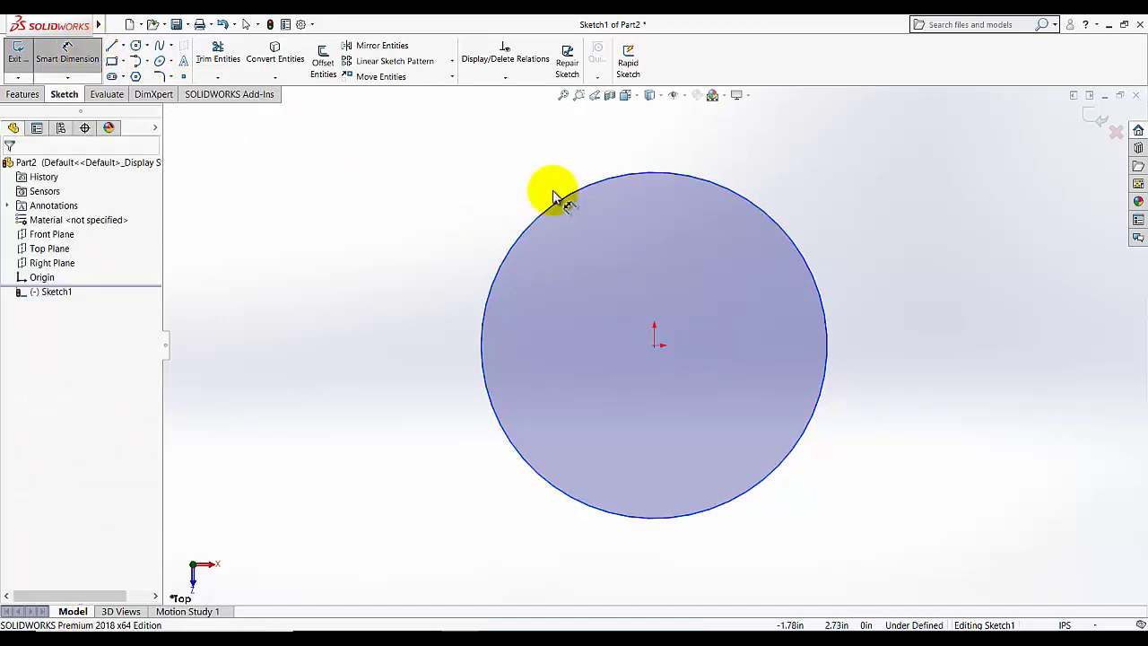
click(563, 199)
click(502, 183)
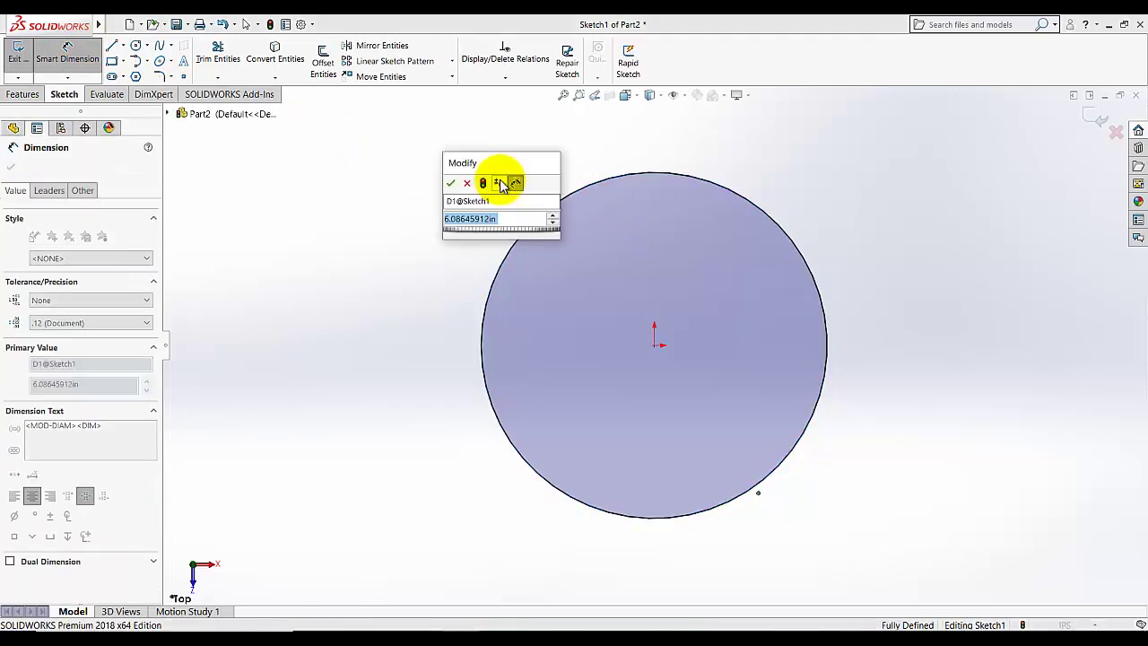
text(3.550)
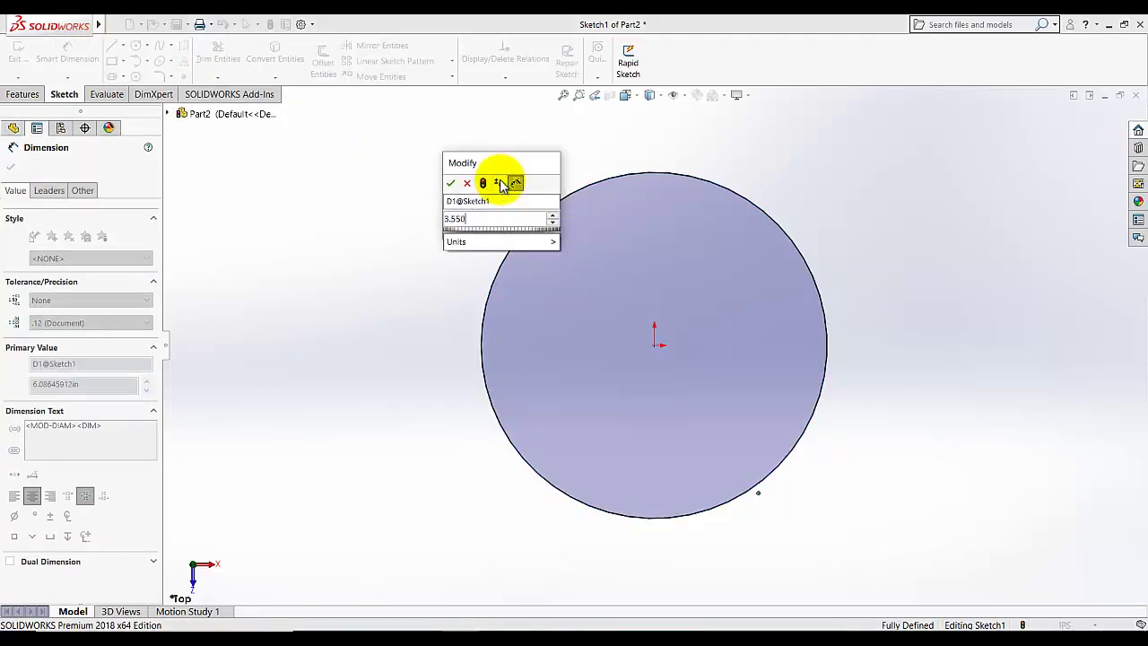
key(Return)
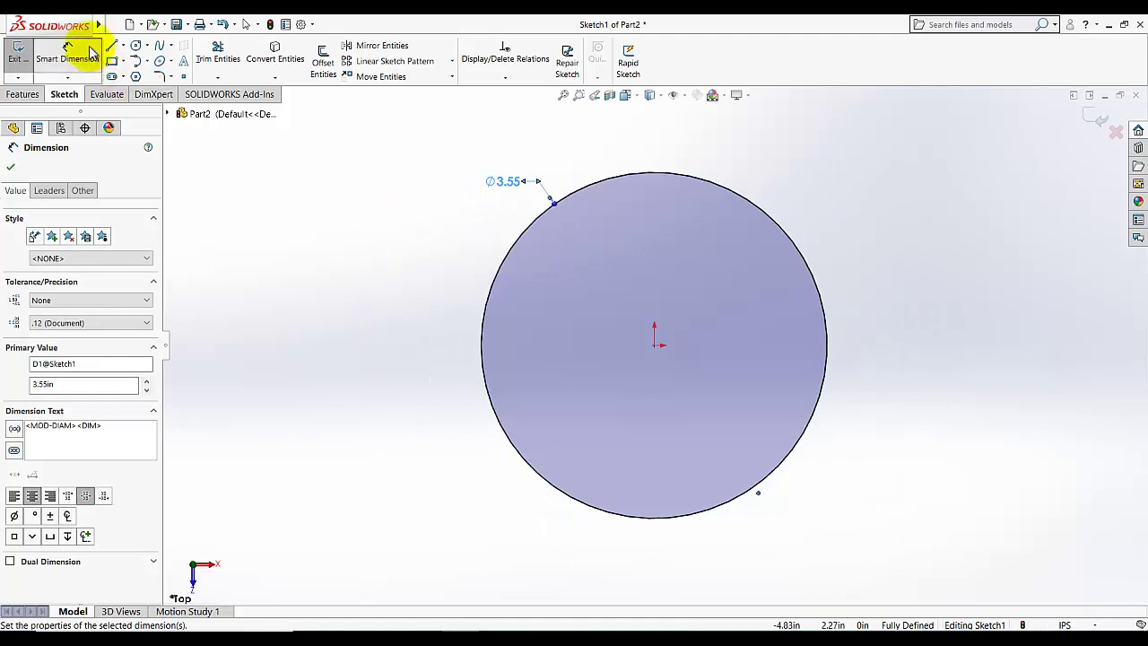
click(123, 45)
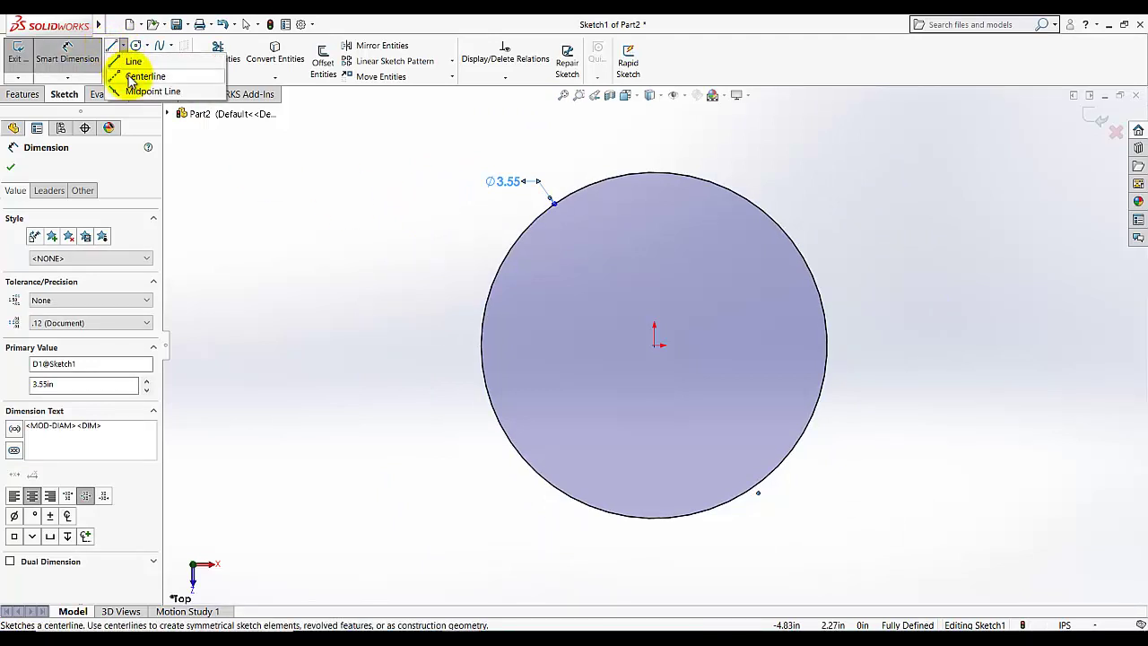
Draw two centrelines from the origin, one to the circle's rim and one horizontal
click(144, 76)
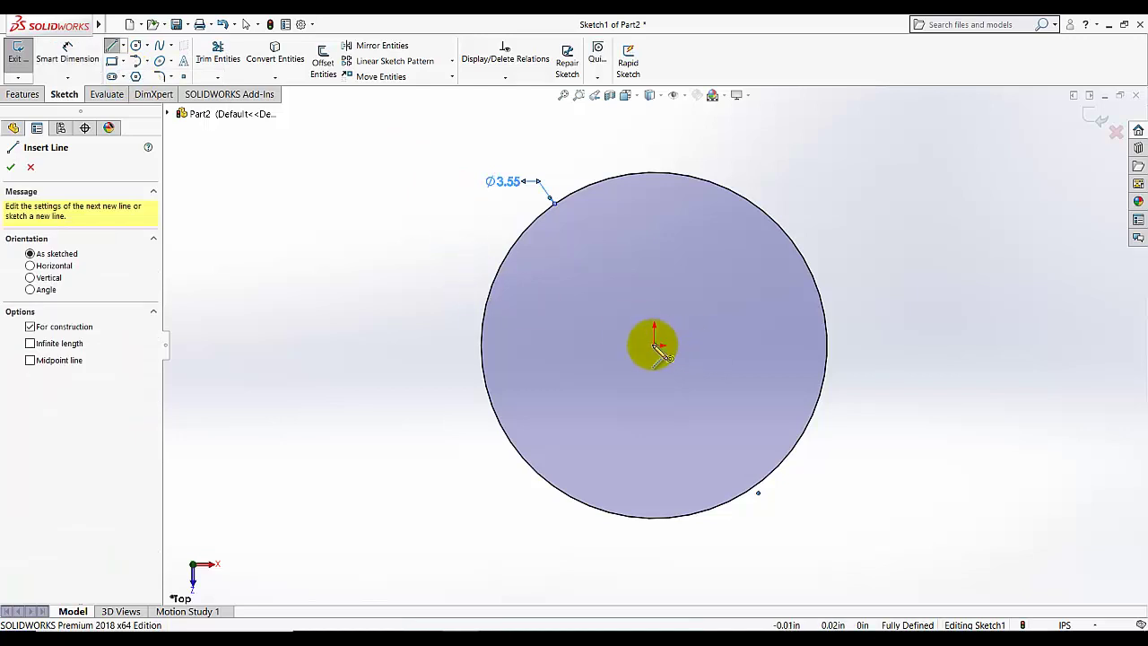
click(653, 346)
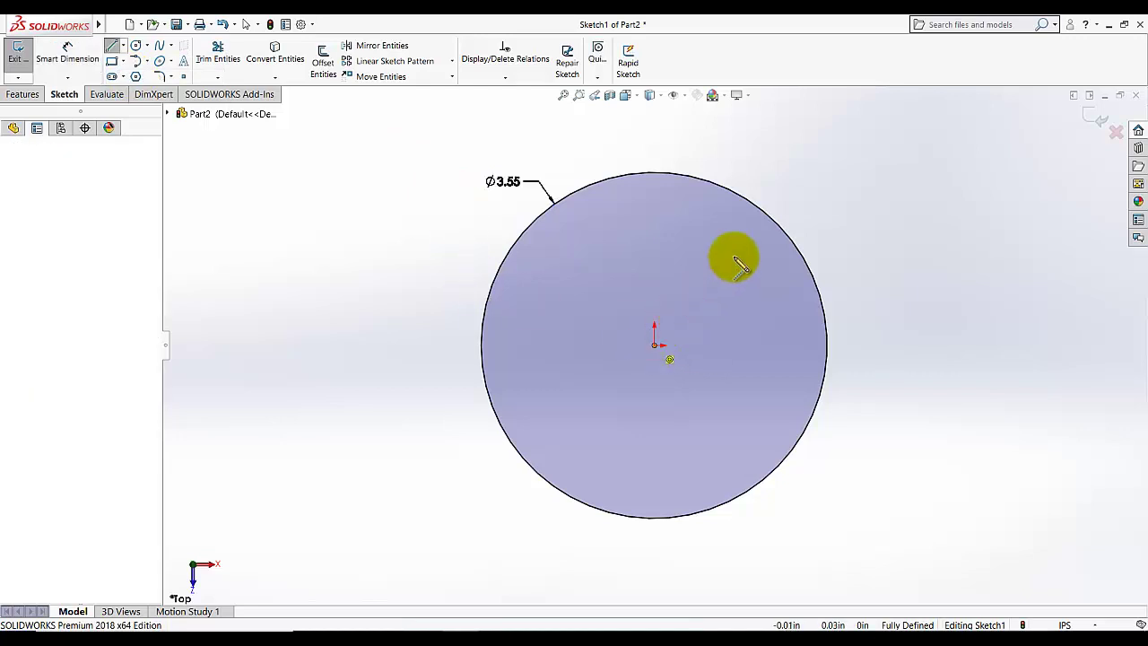
click(773, 221)
right_click(810, 175)
click(818, 181)
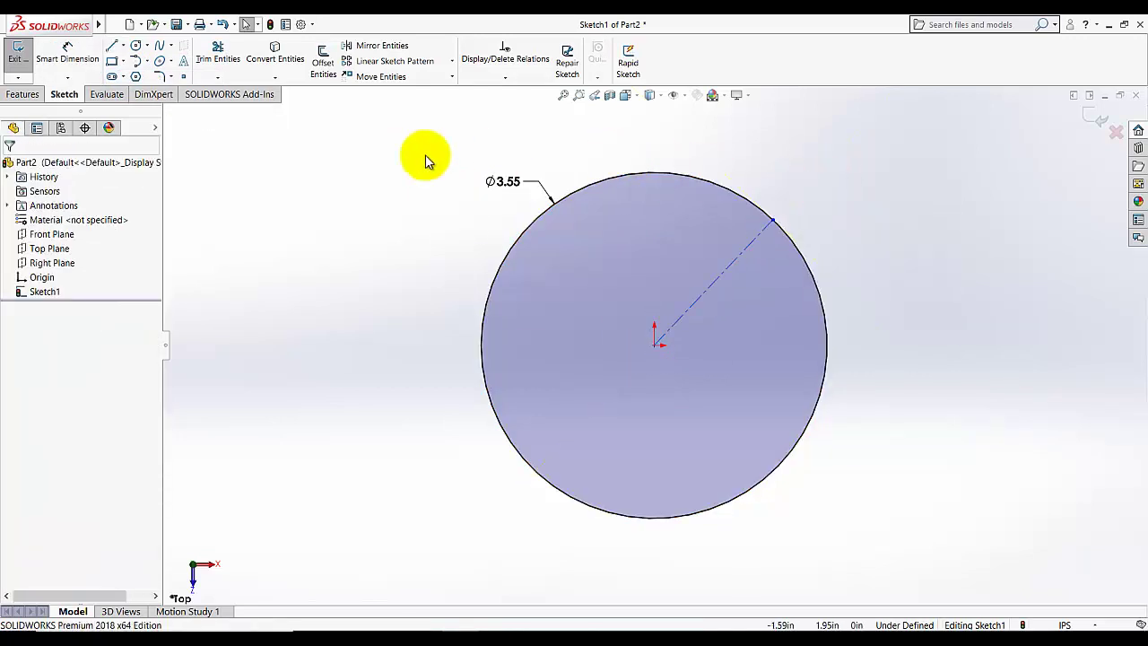
click(122, 45)
click(144, 75)
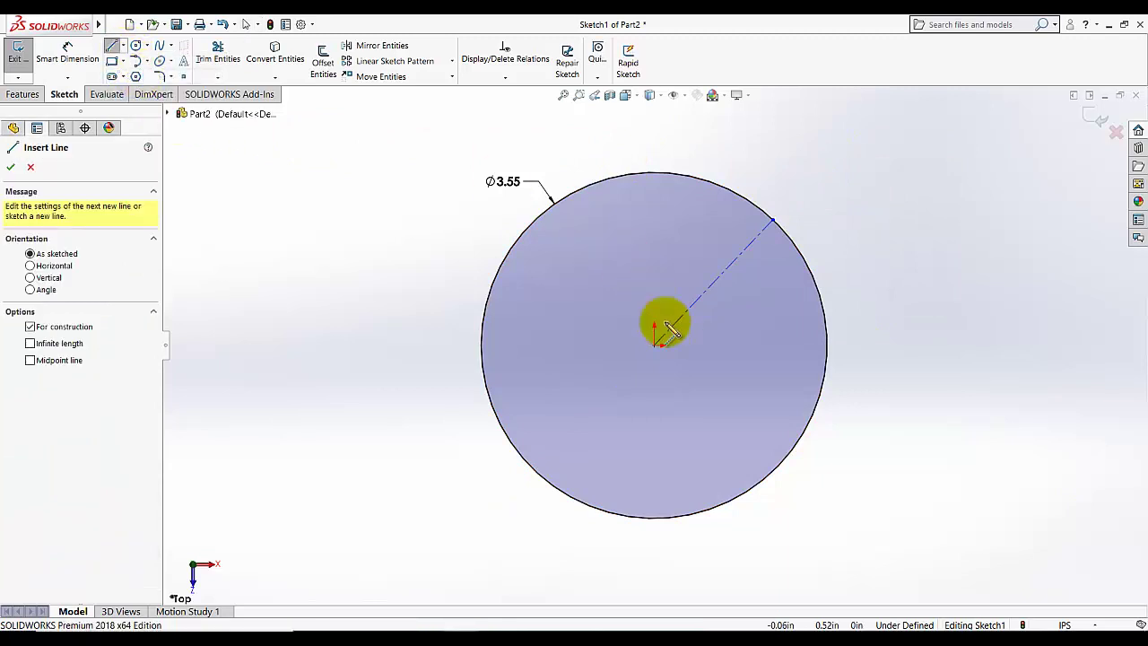
mouse_move(657, 343)
mouse_down()
mouse_move(897, 333)
mouse_move(961, 346)
mouse_up()
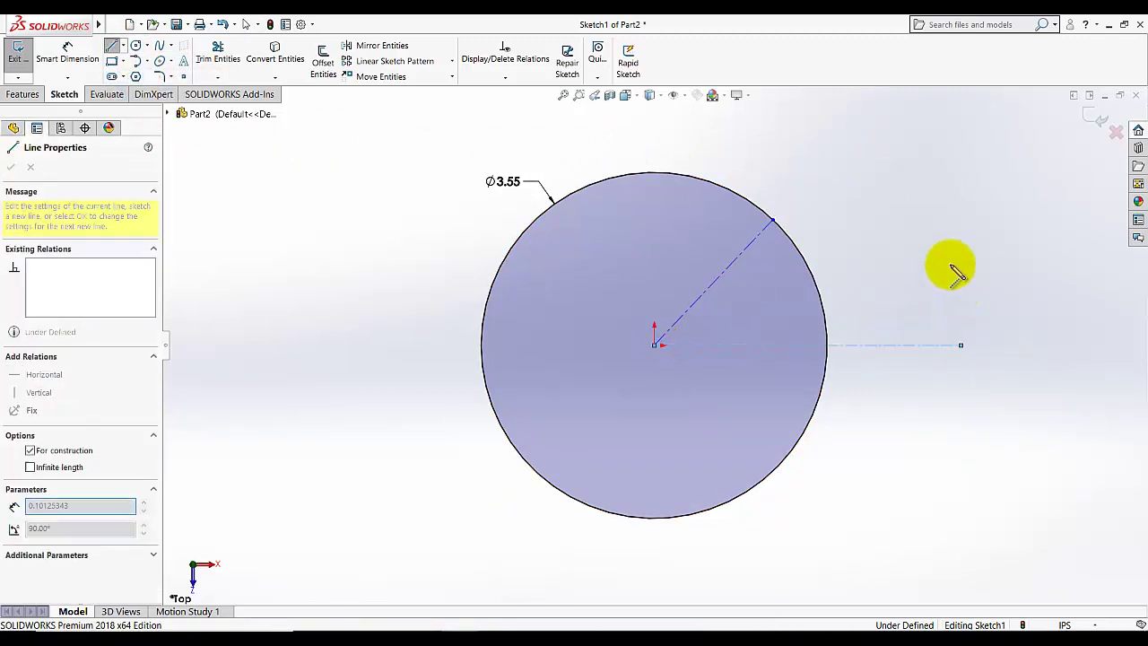
right_click(940, 247)
click(948, 255)
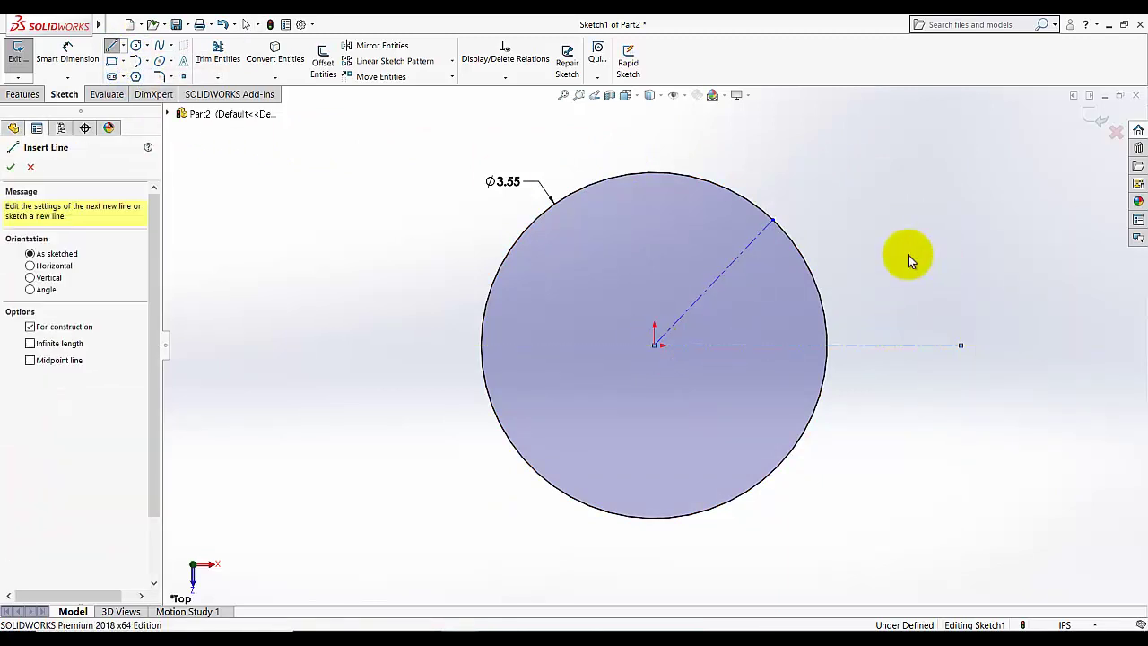
Dimension the angle between the two centrelines to 45°
click(70, 72)
click(700, 300)
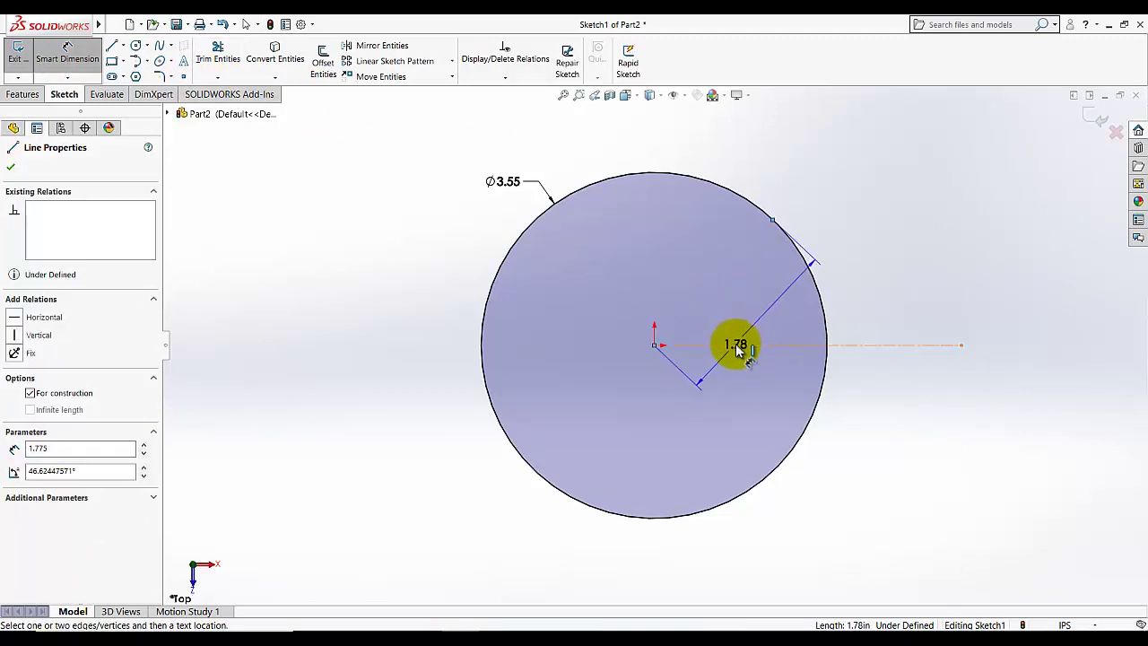
click(736, 343)
click(737, 308)
text(45)
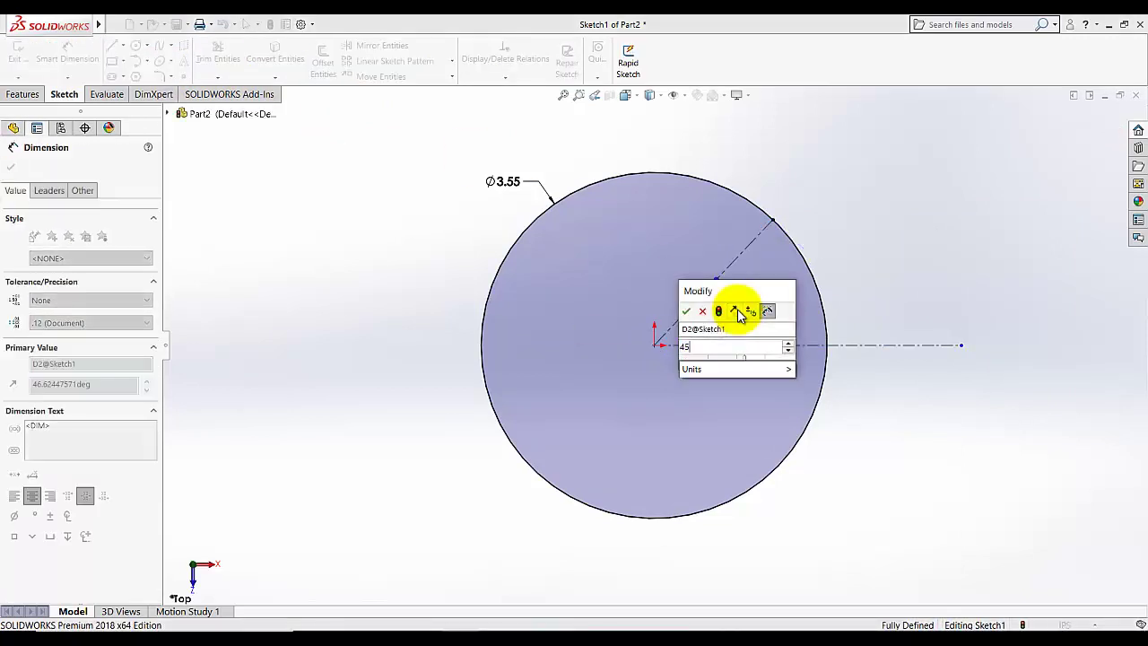
key(Return)
click(126, 46)
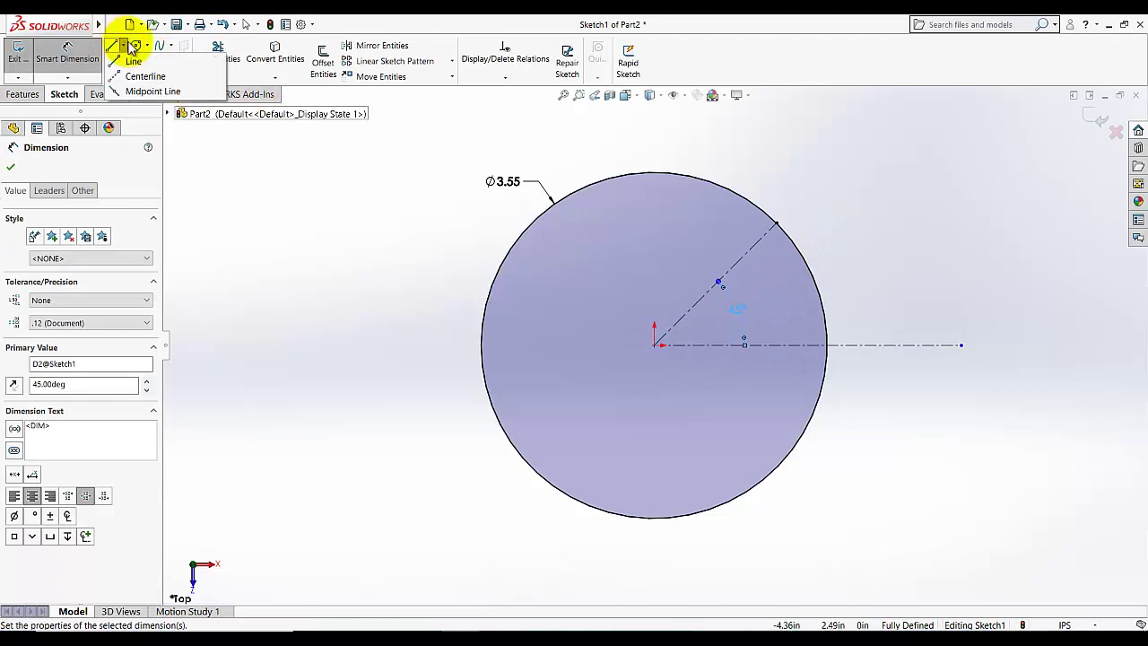
click(134, 46)
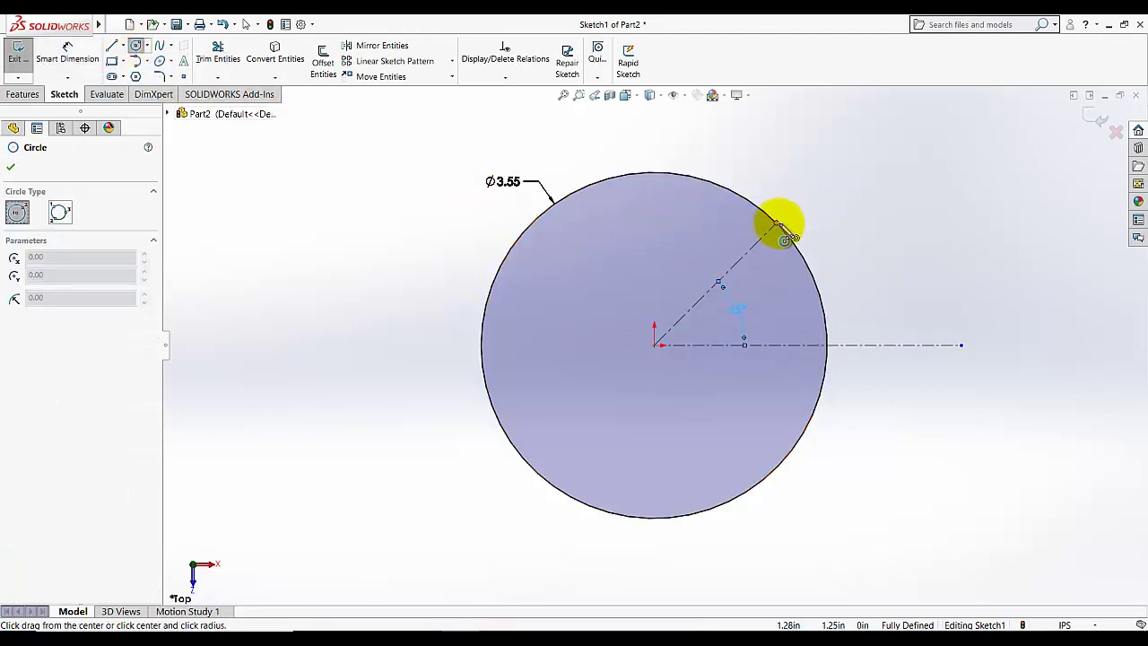
Draw a circle on the diagonal centreline's rim endpoint and dimension it to 0.75 in diameter
click(775, 222)
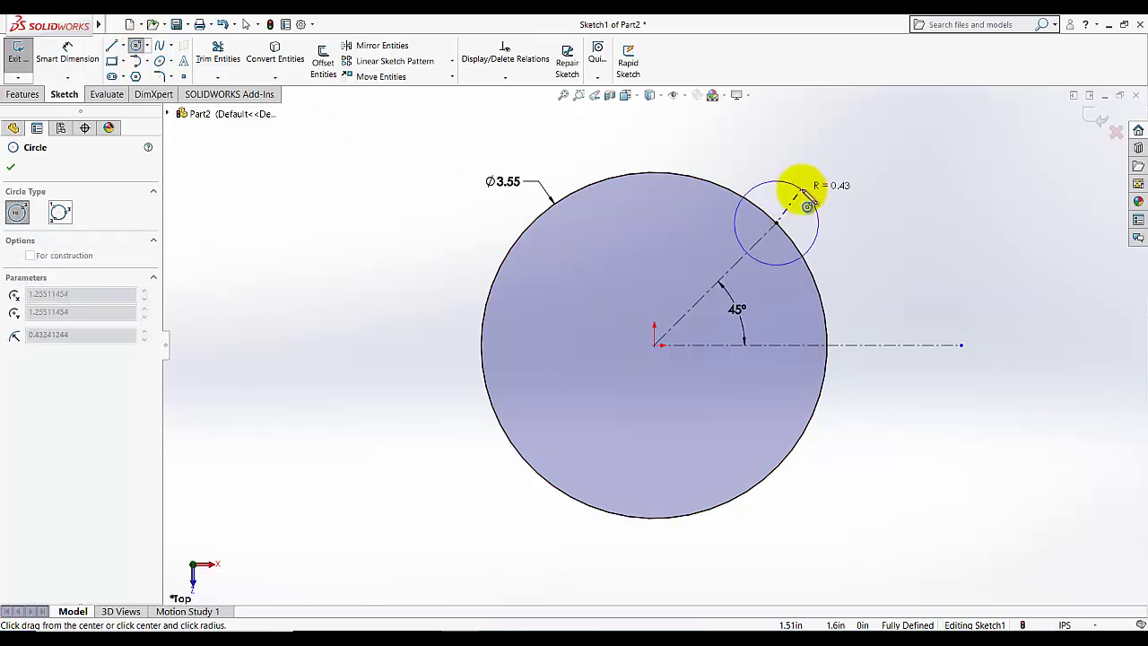
click(801, 189)
key(Escape)
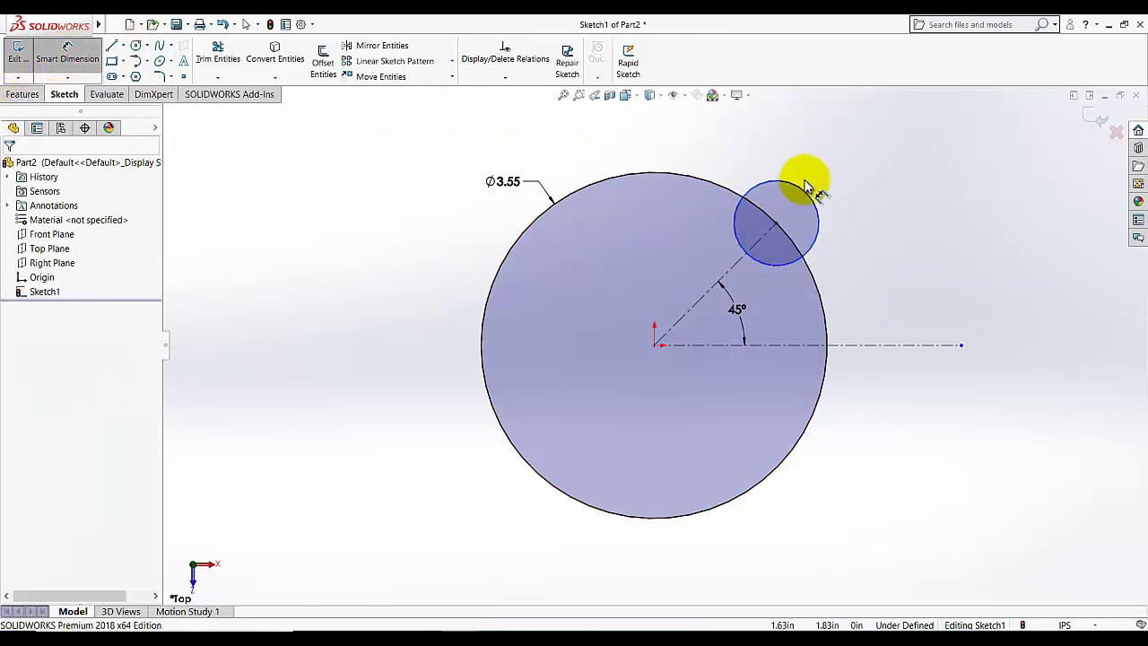
click(803, 189)
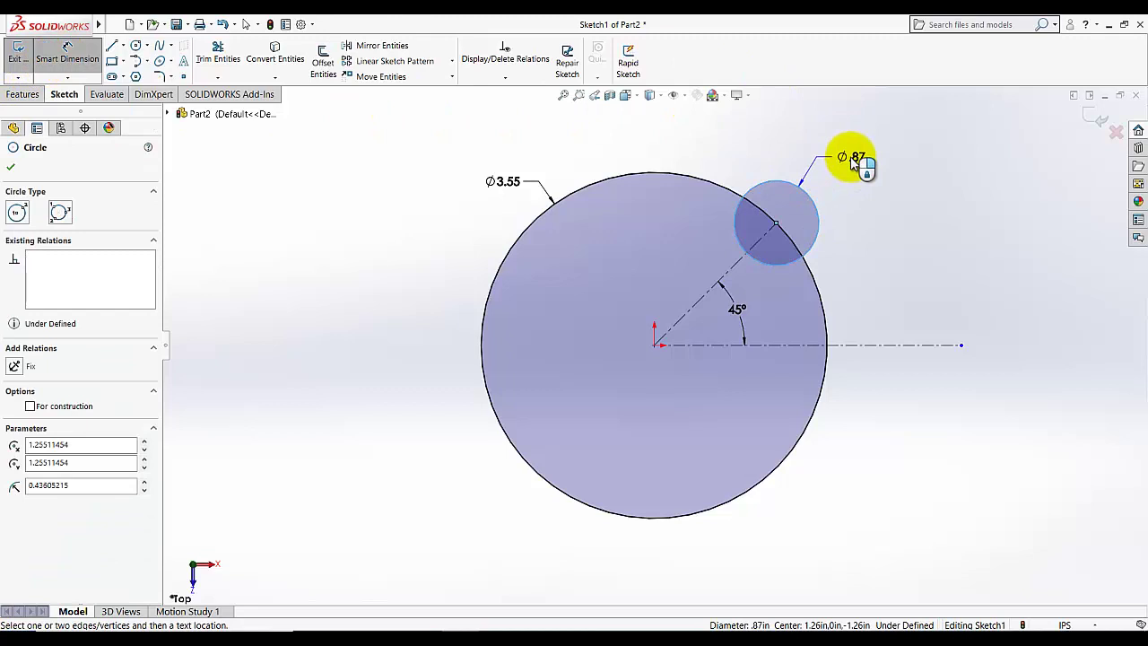
click(854, 162)
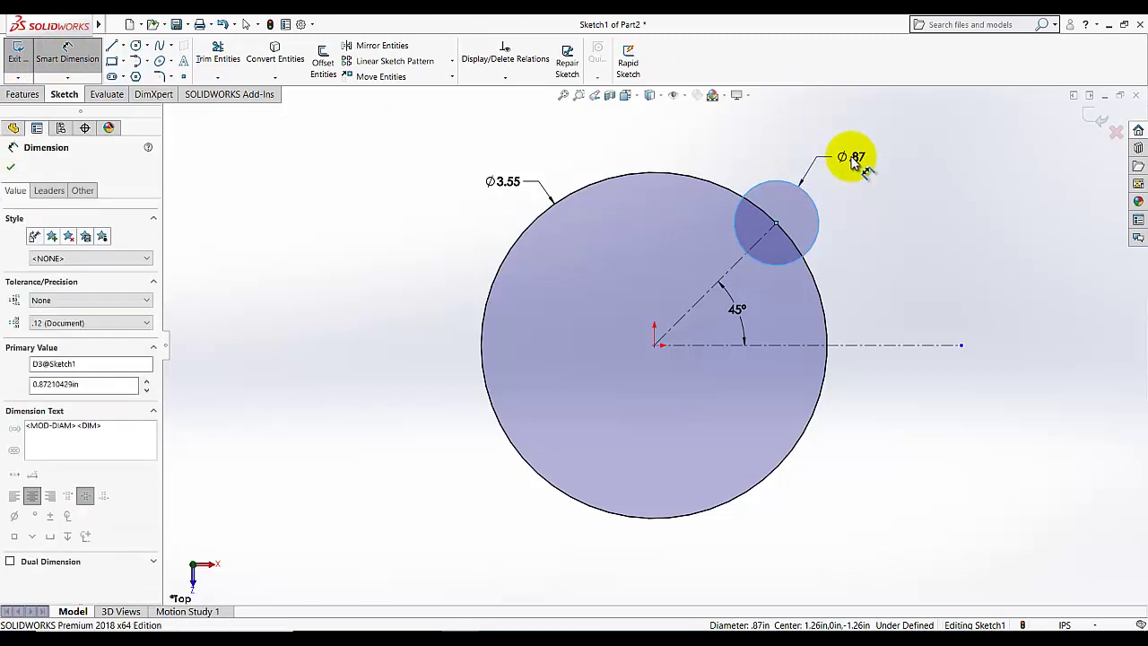
text(.75)
key(Return)
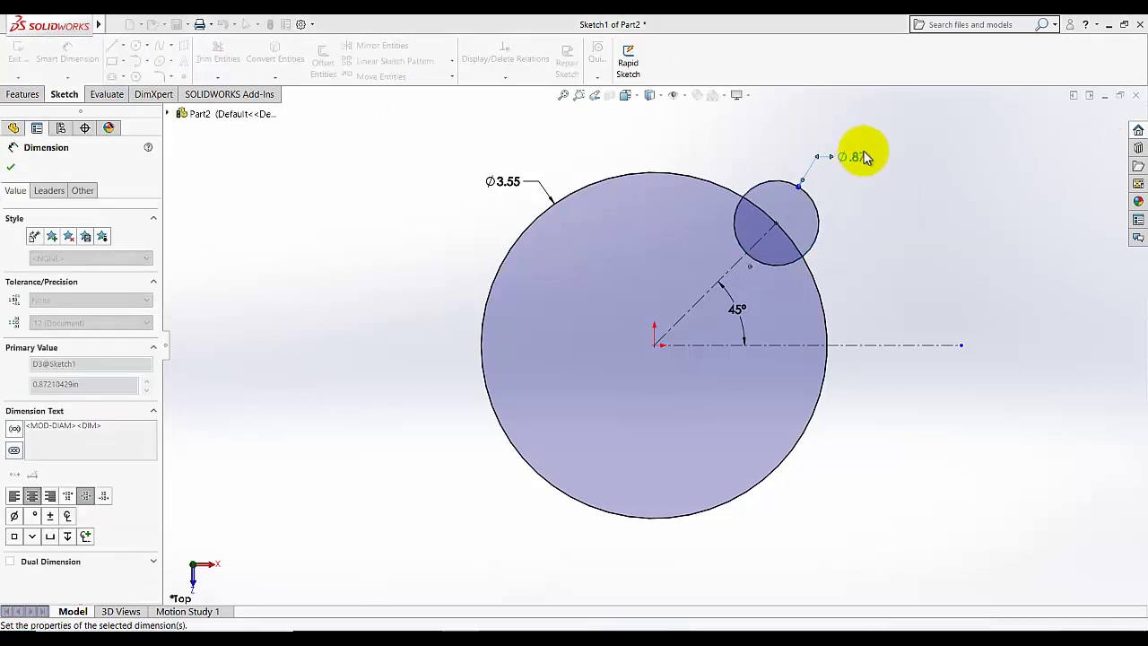
click(98, 52)
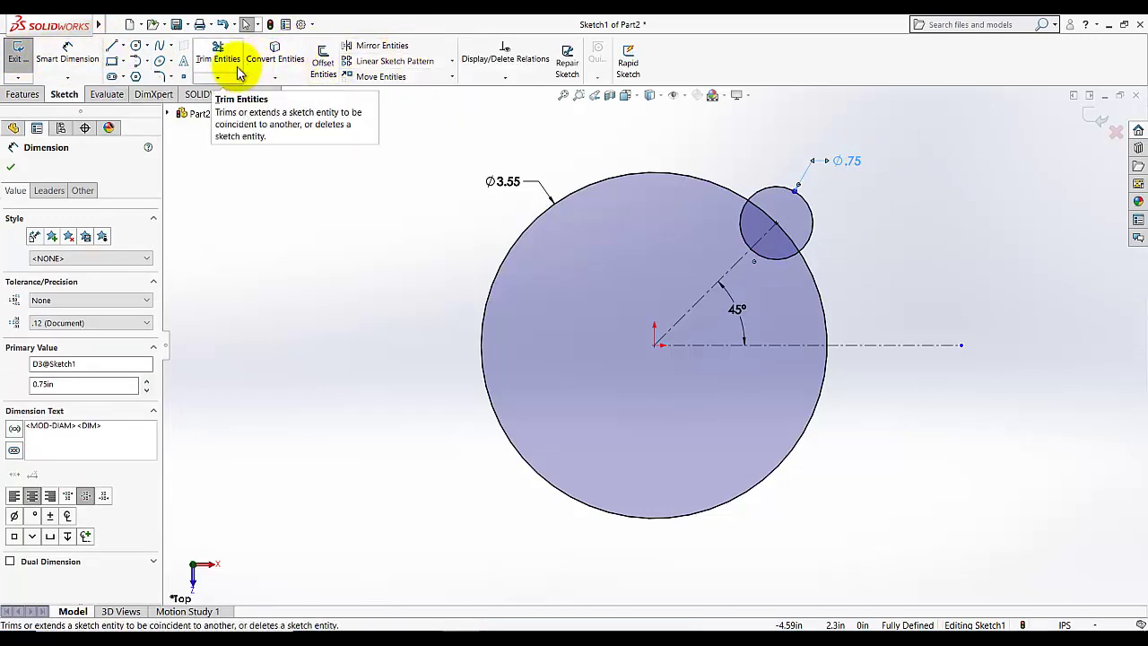
Circular-pattern the Ø0.75 circle into four equally spaced copies around the origin
click(451, 61)
click(484, 91)
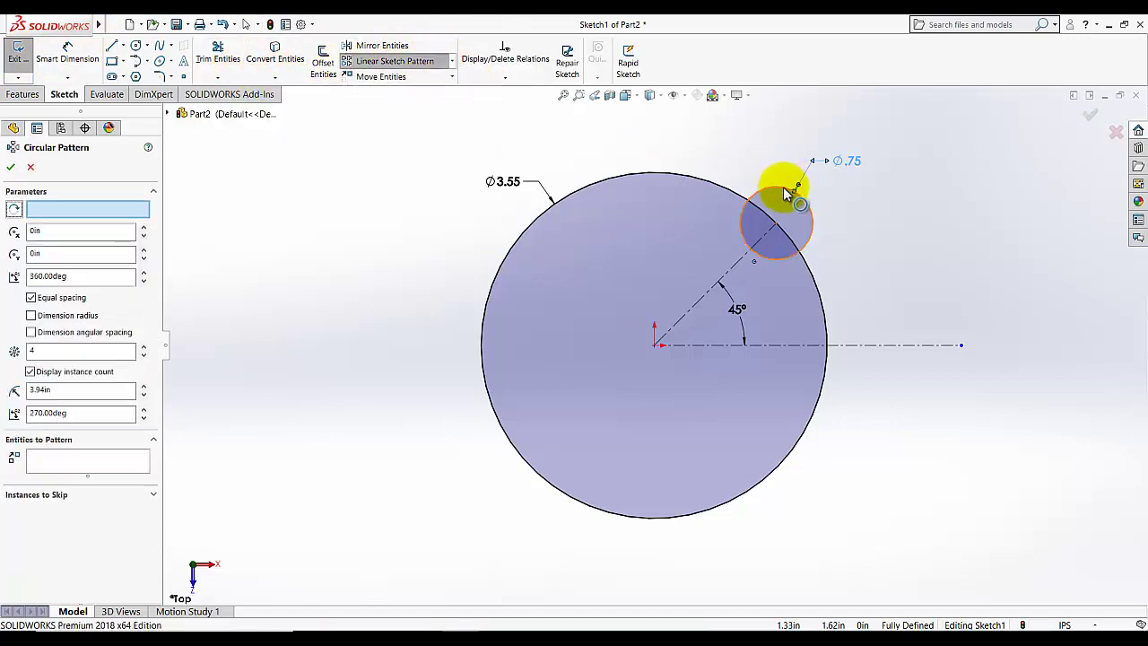
click(753, 186)
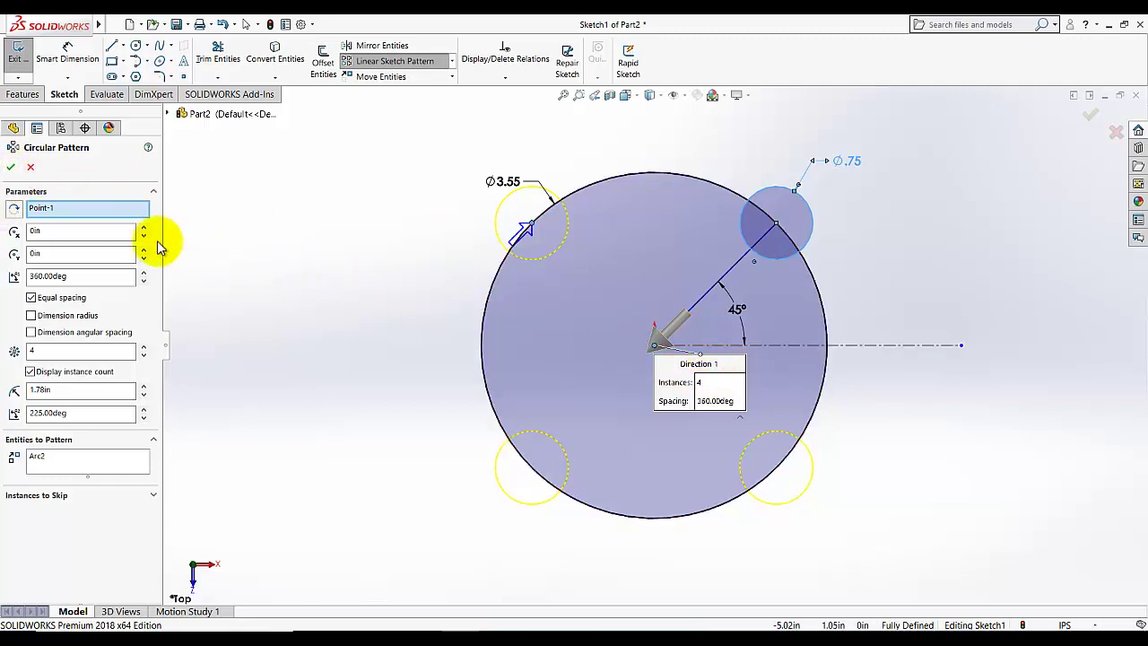
click(126, 216)
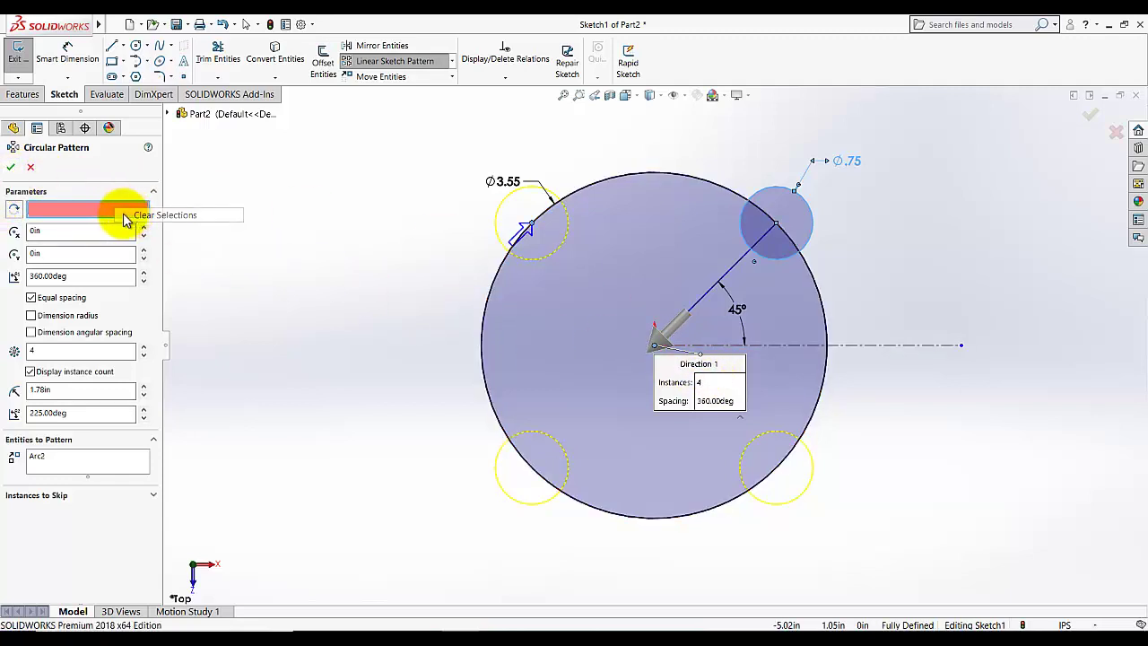
click(655, 348)
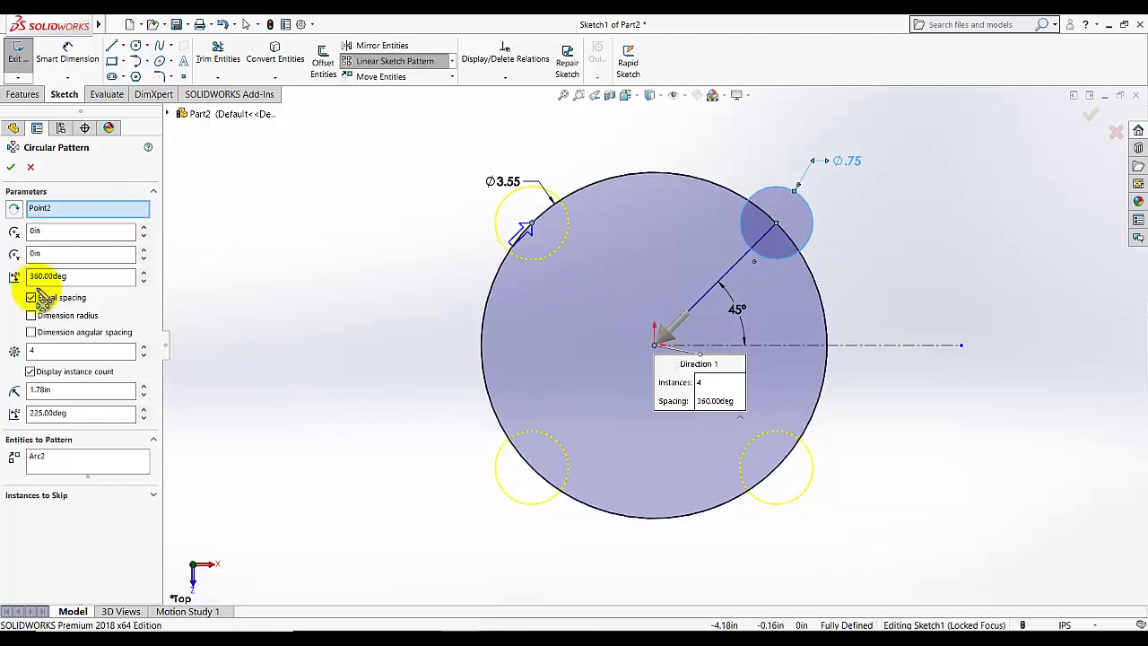
click(10, 171)
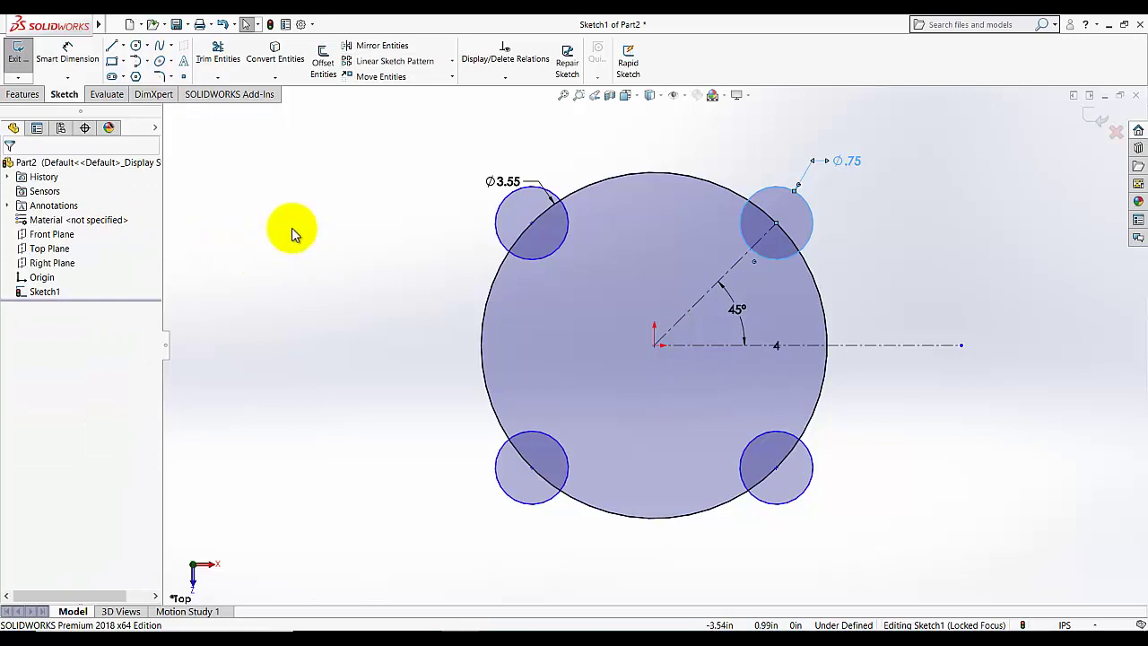
Add a centreline from the origin to the upper-left circle, dimensioned 135° from horizontal
click(123, 46)
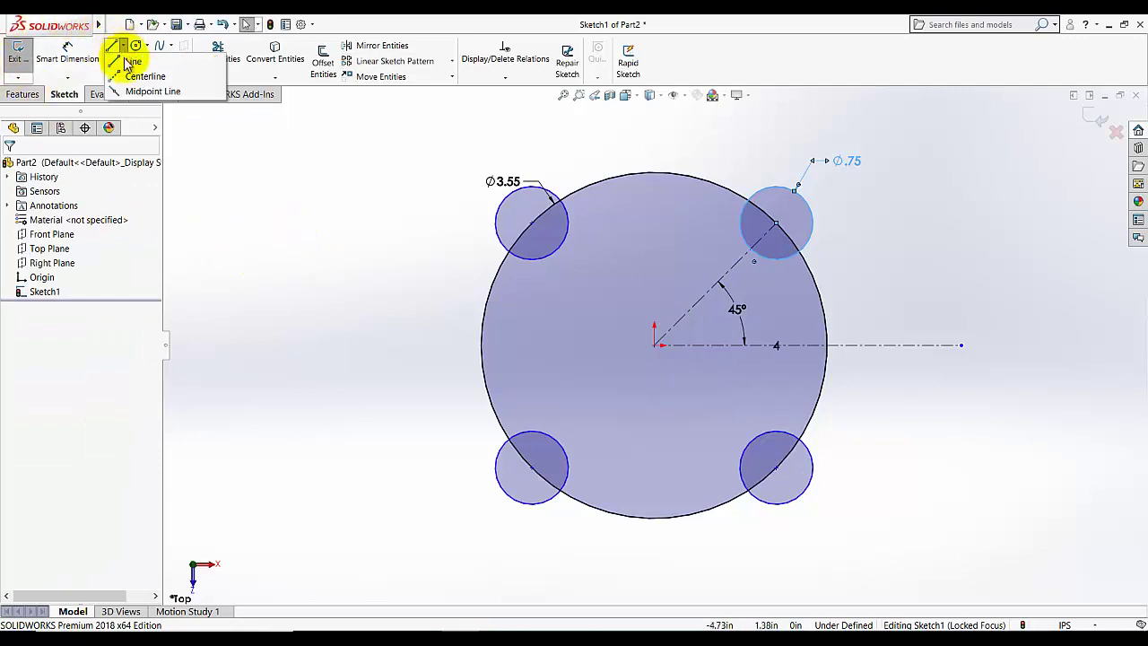
click(135, 77)
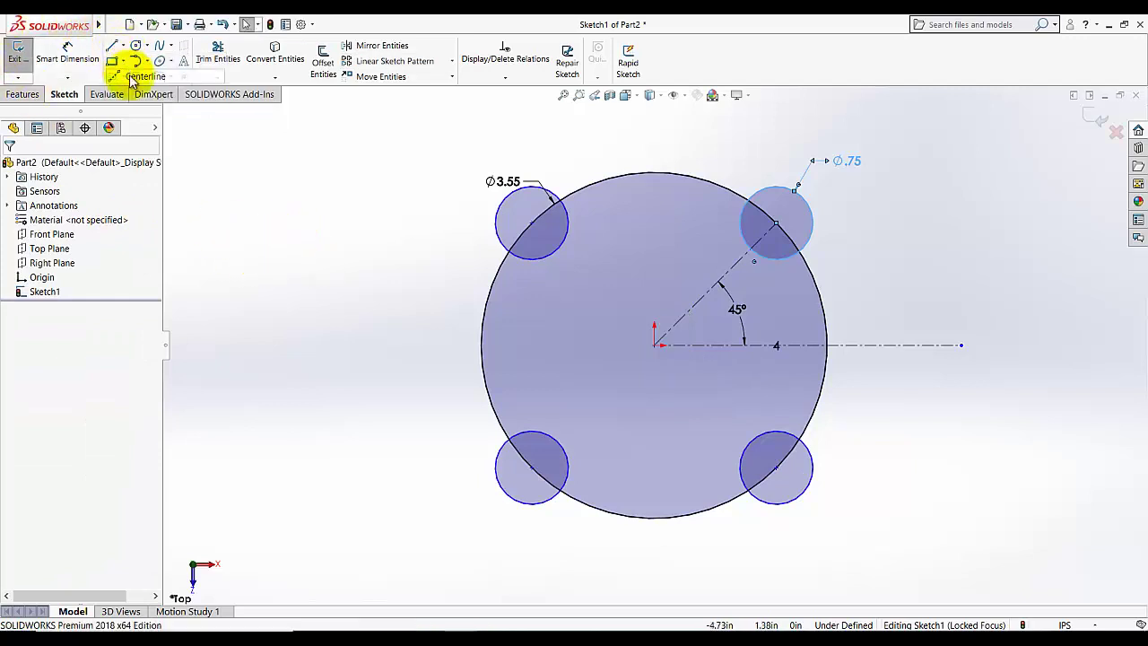
click(654, 345)
click(532, 223)
right_click(323, 286)
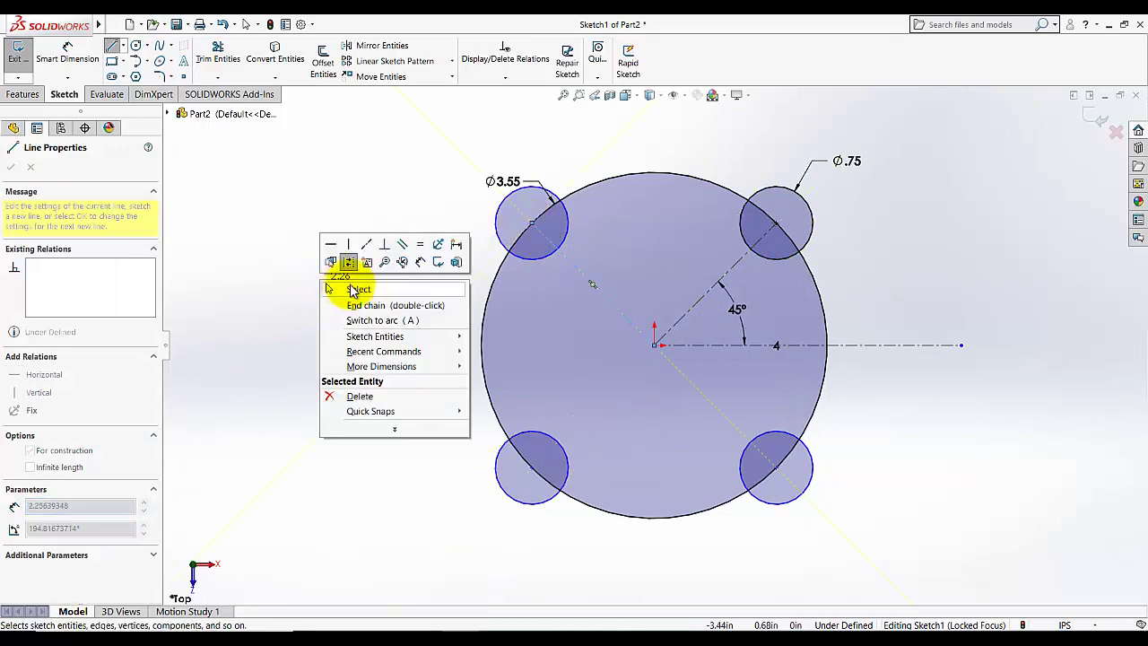
click(356, 288)
click(76, 64)
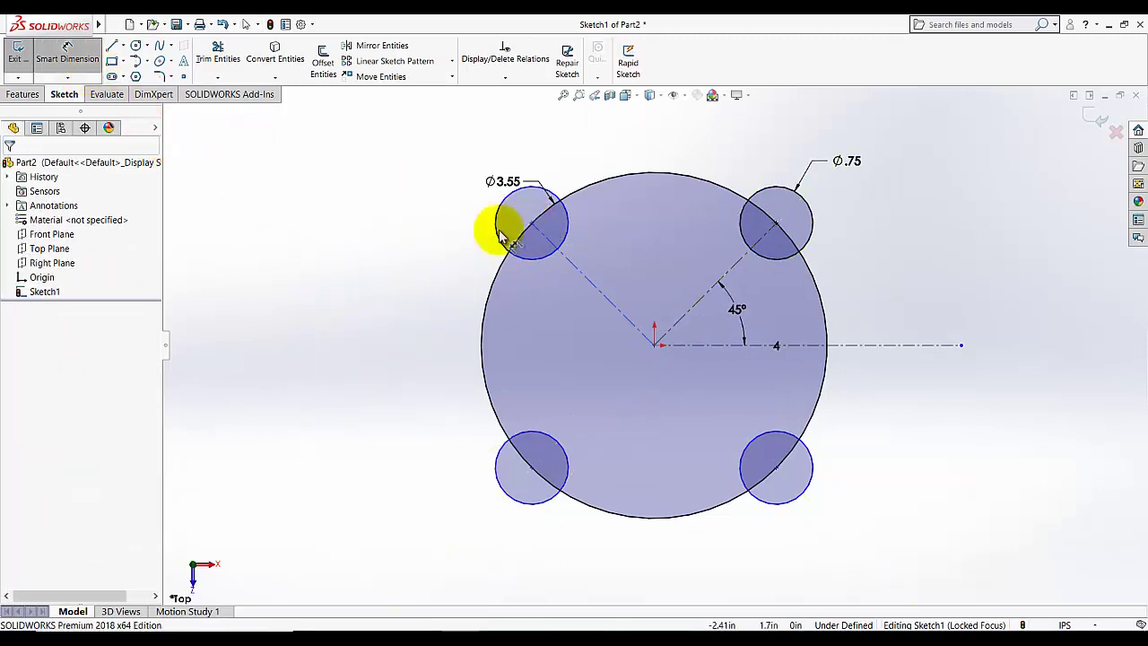
click(668, 342)
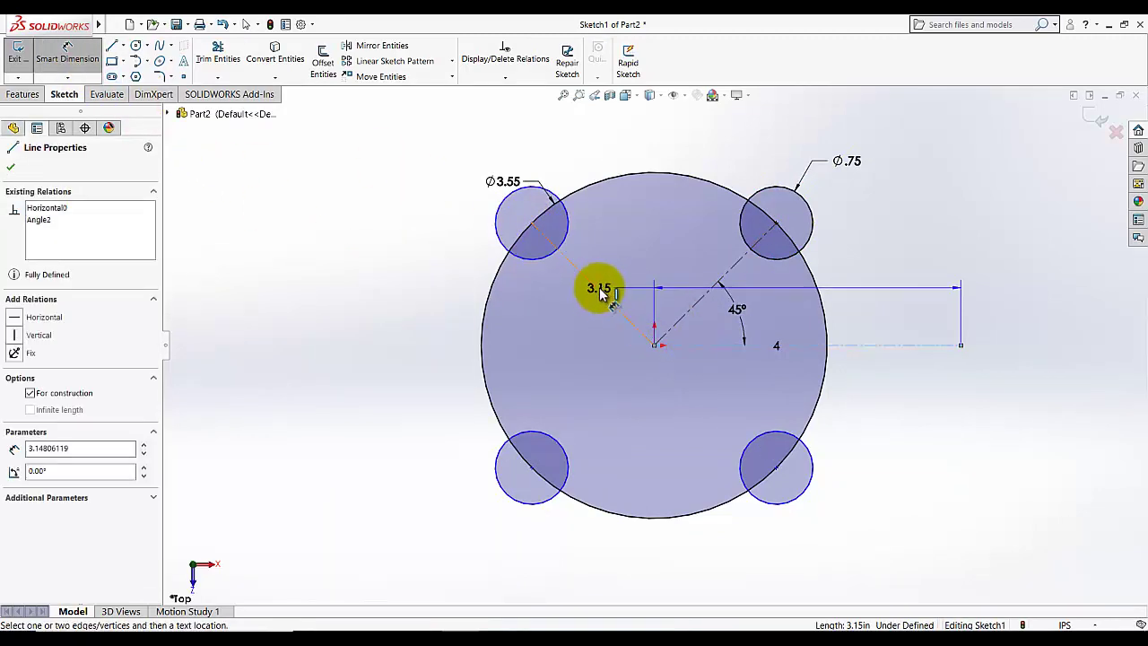
click(603, 294)
click(638, 268)
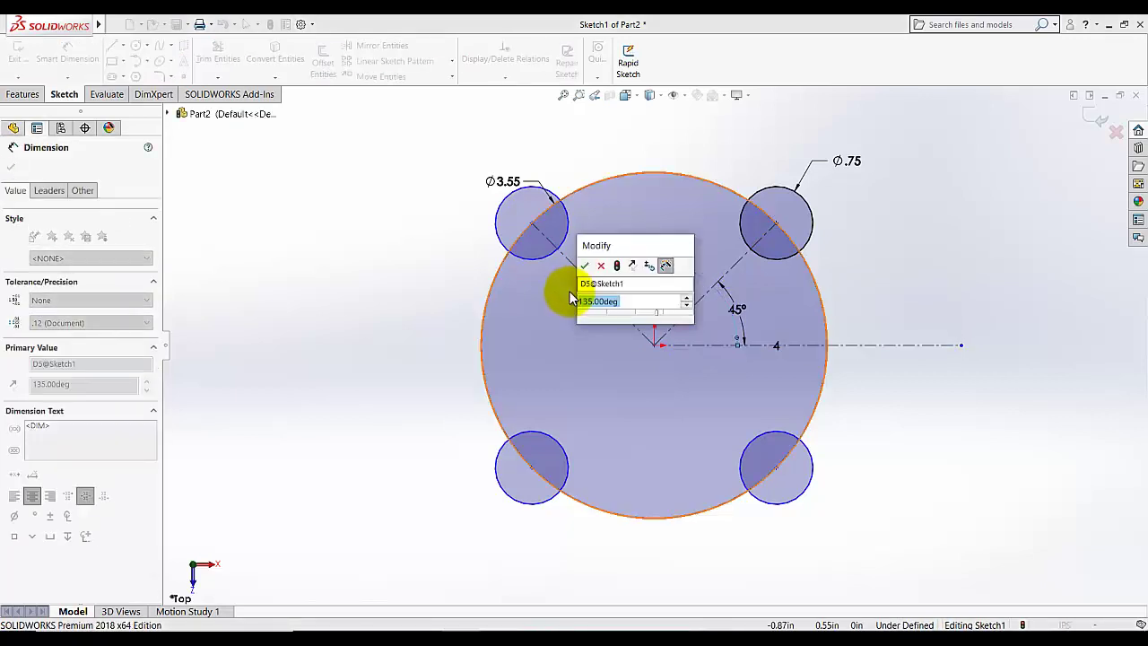
click(584, 266)
click(296, 379)
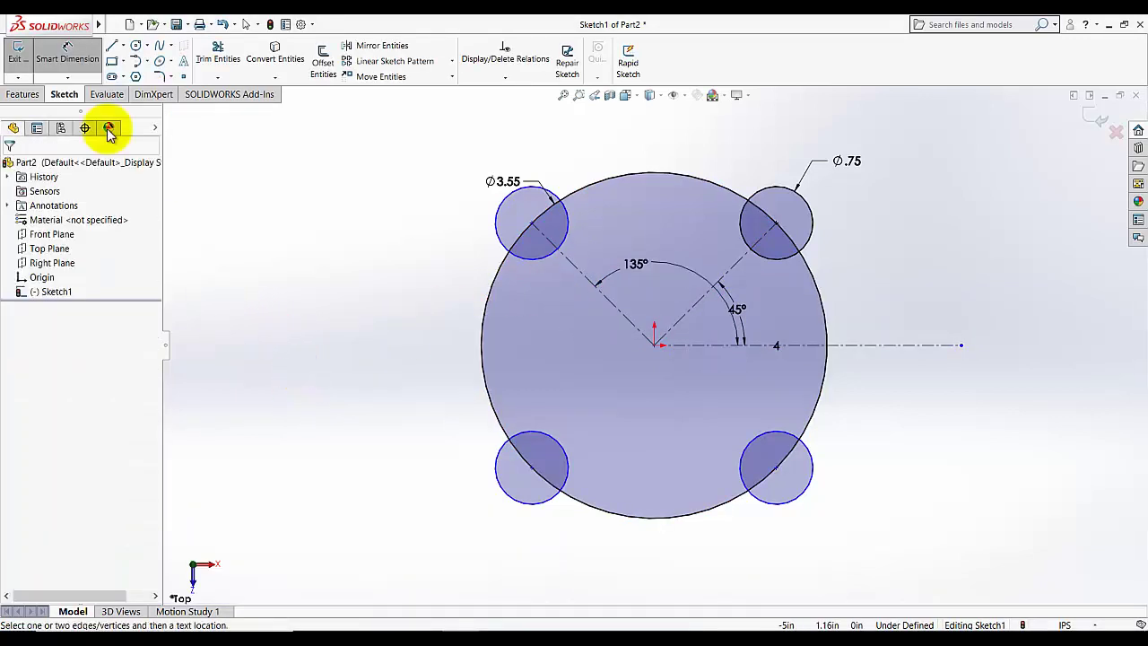
Add a centreline to the lower-left circle, dimensioned 90° from the upper-left centreline
click(122, 48)
click(144, 76)
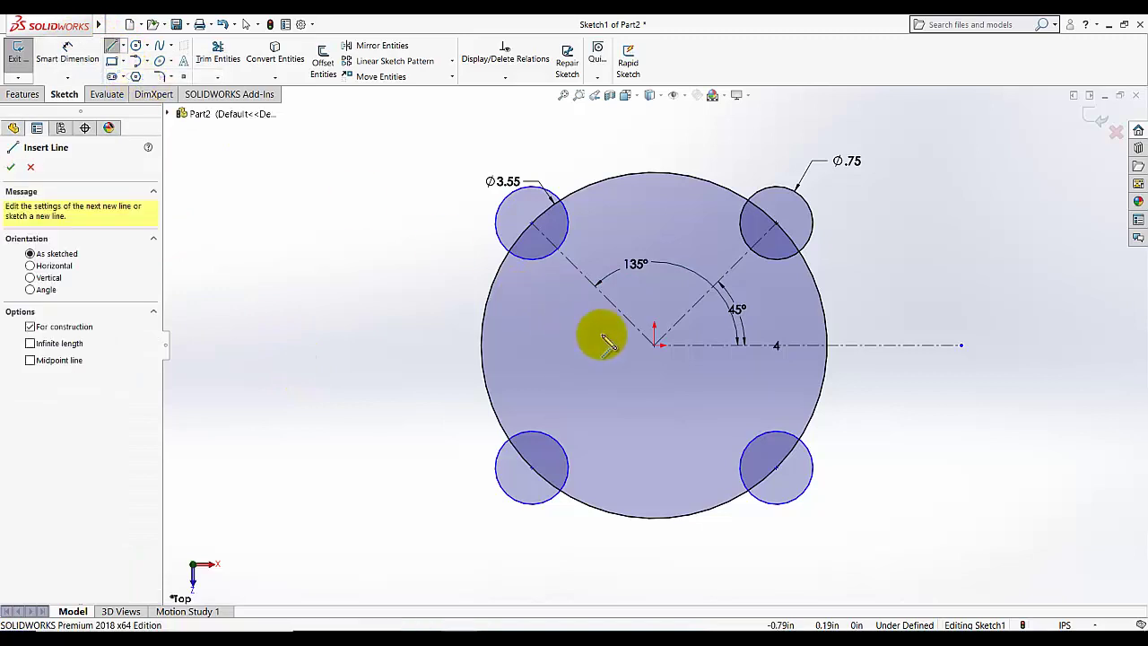
click(654, 346)
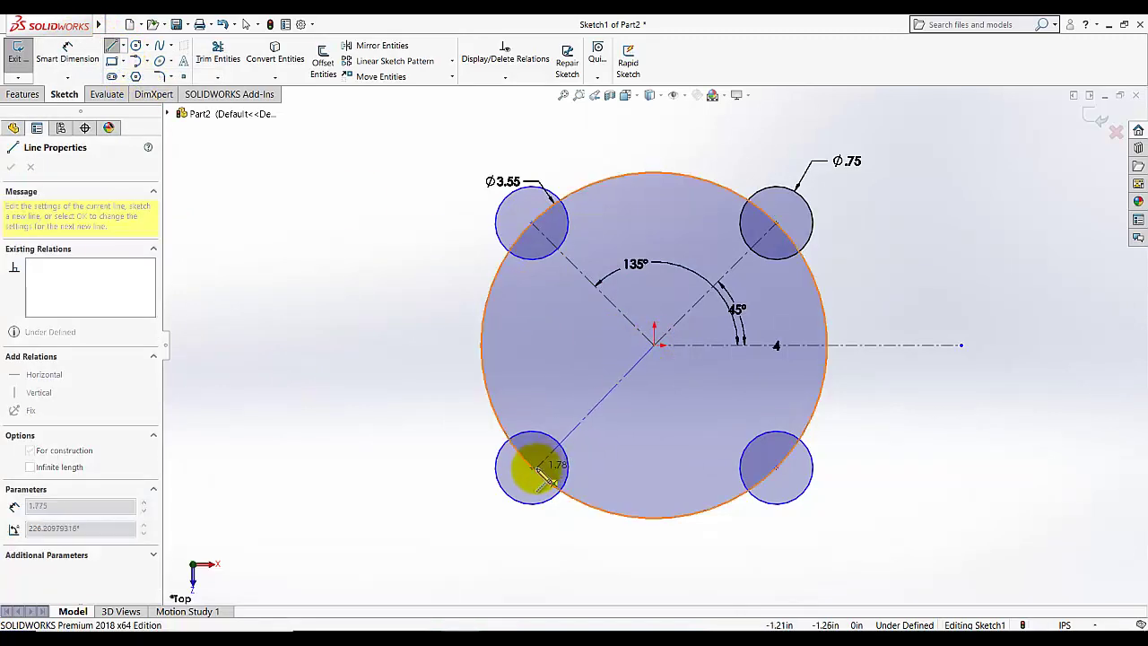
click(531, 467)
right_click(298, 401)
click(324, 403)
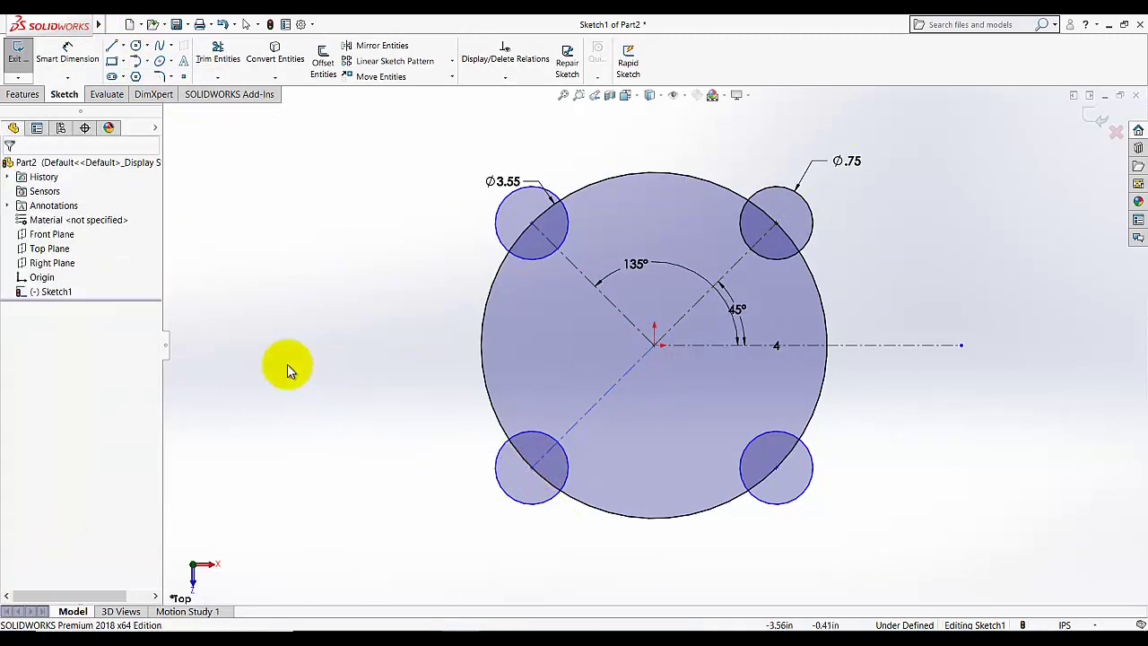
click(67, 54)
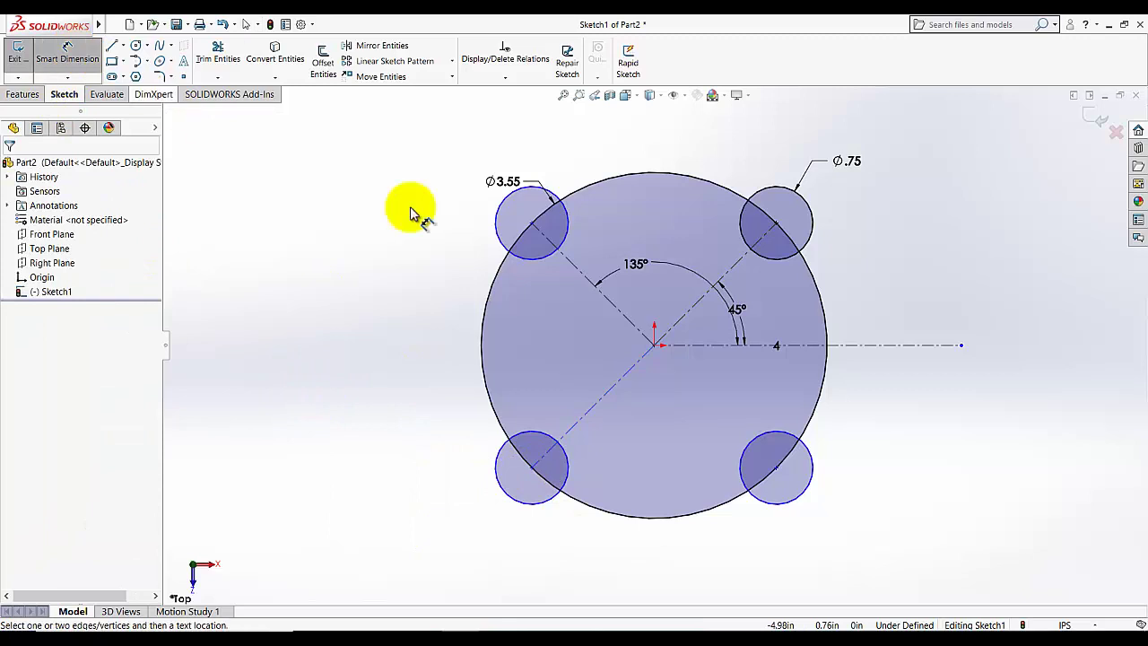
click(615, 312)
click(616, 391)
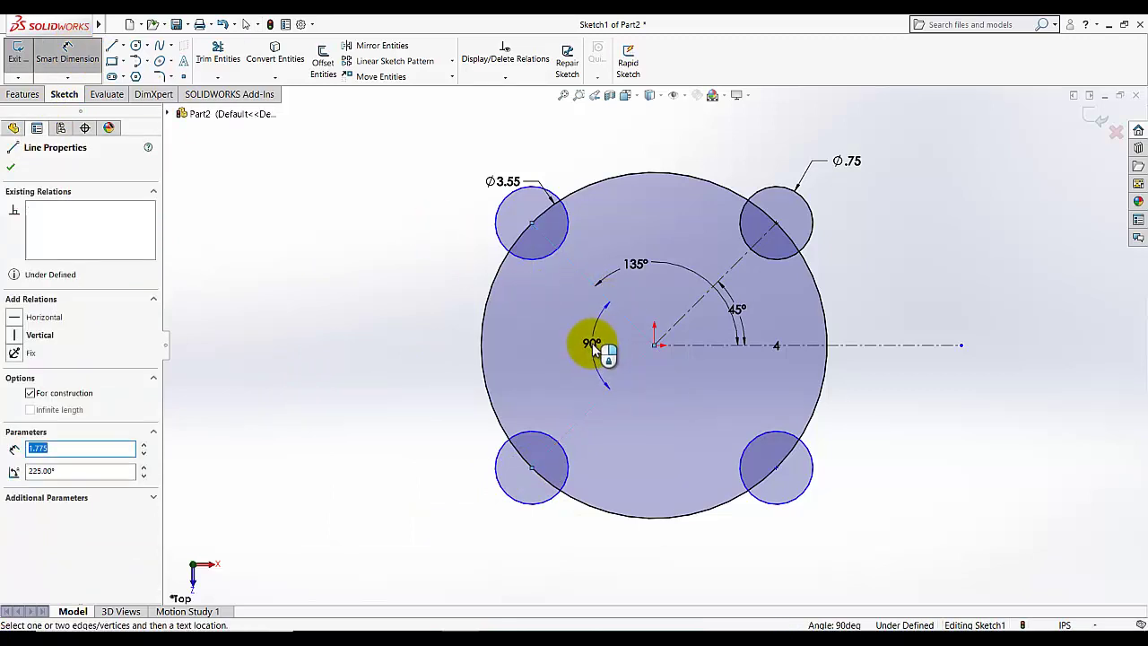
click(538, 363)
click(403, 311)
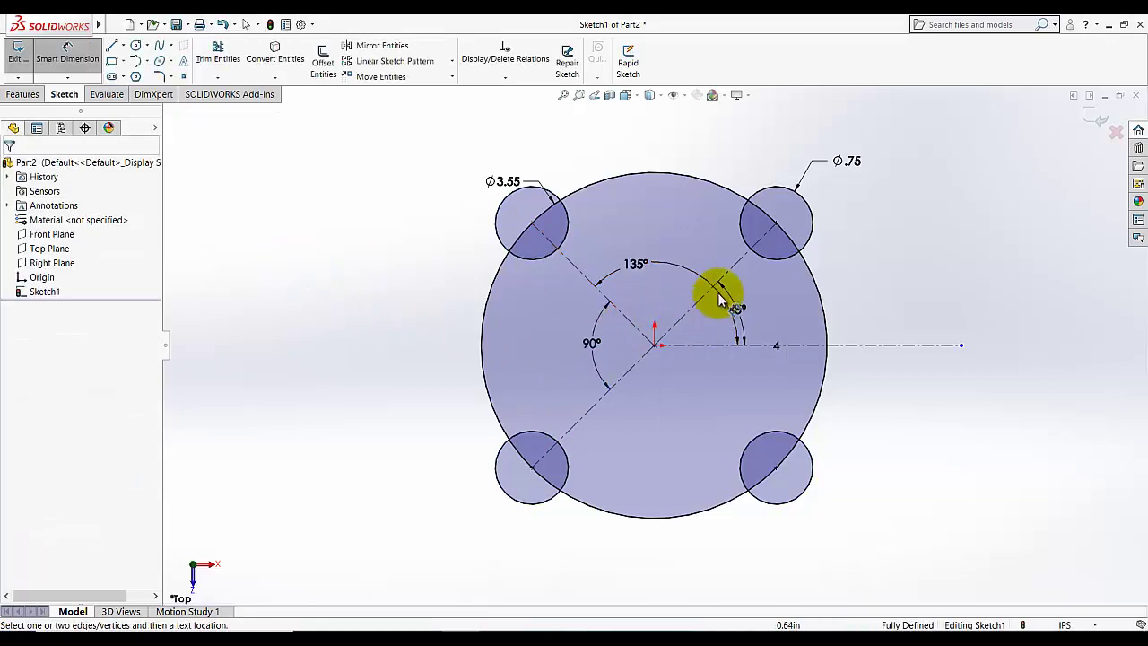
click(218, 54)
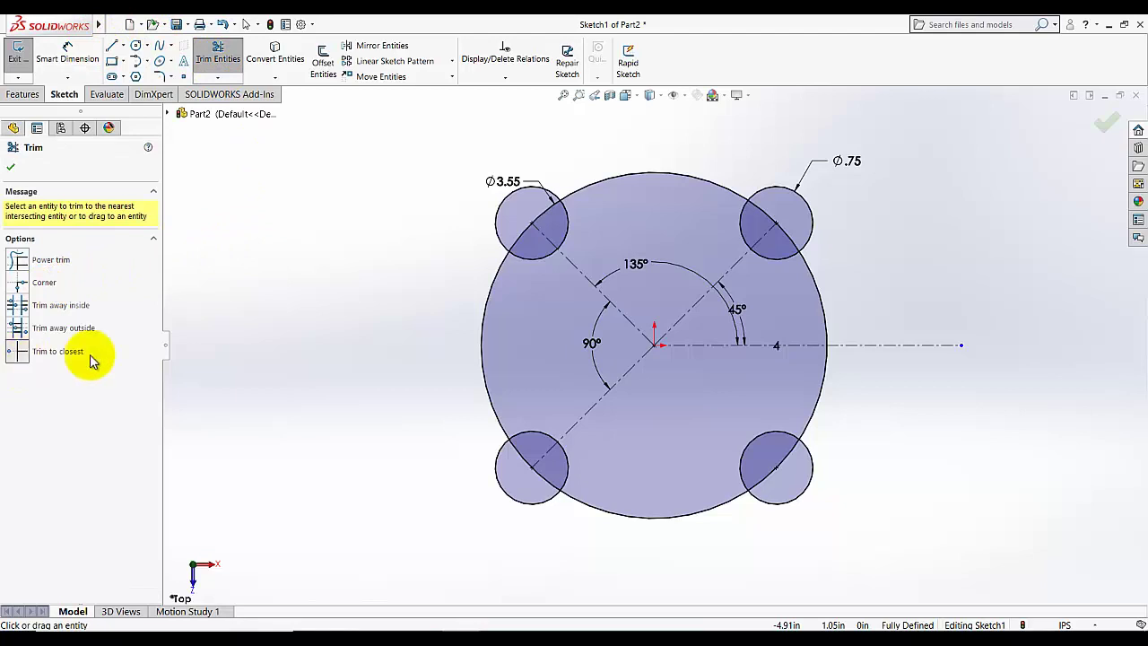
Trim the overlapping inner arcs of all four lobe circles and the disc
click(567, 235)
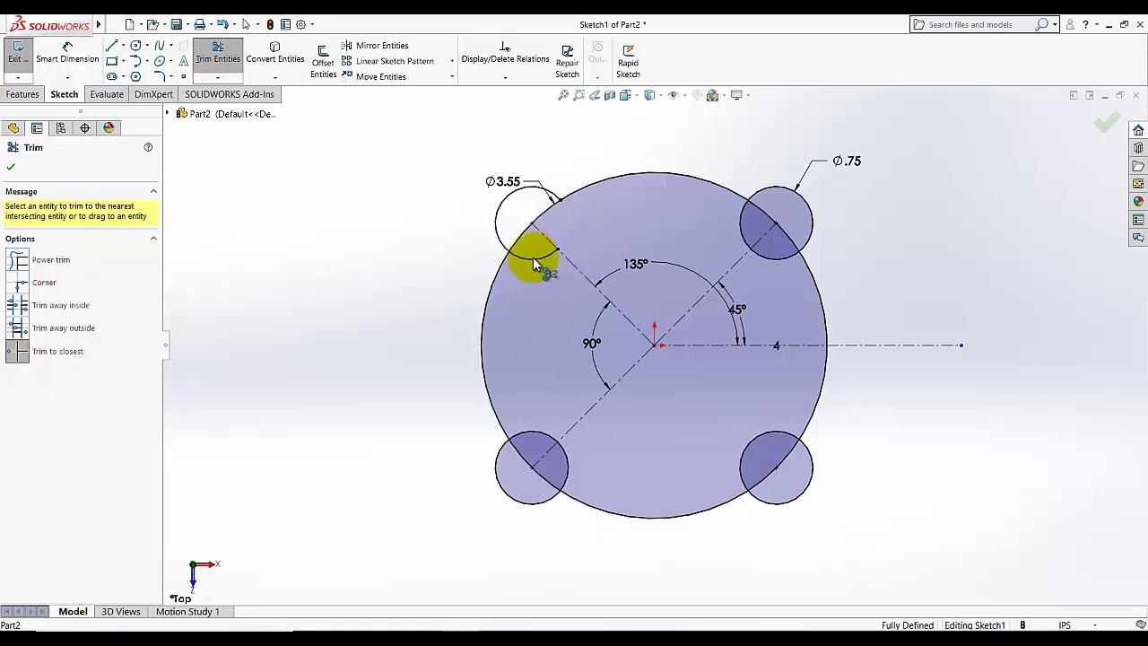
click(523, 232)
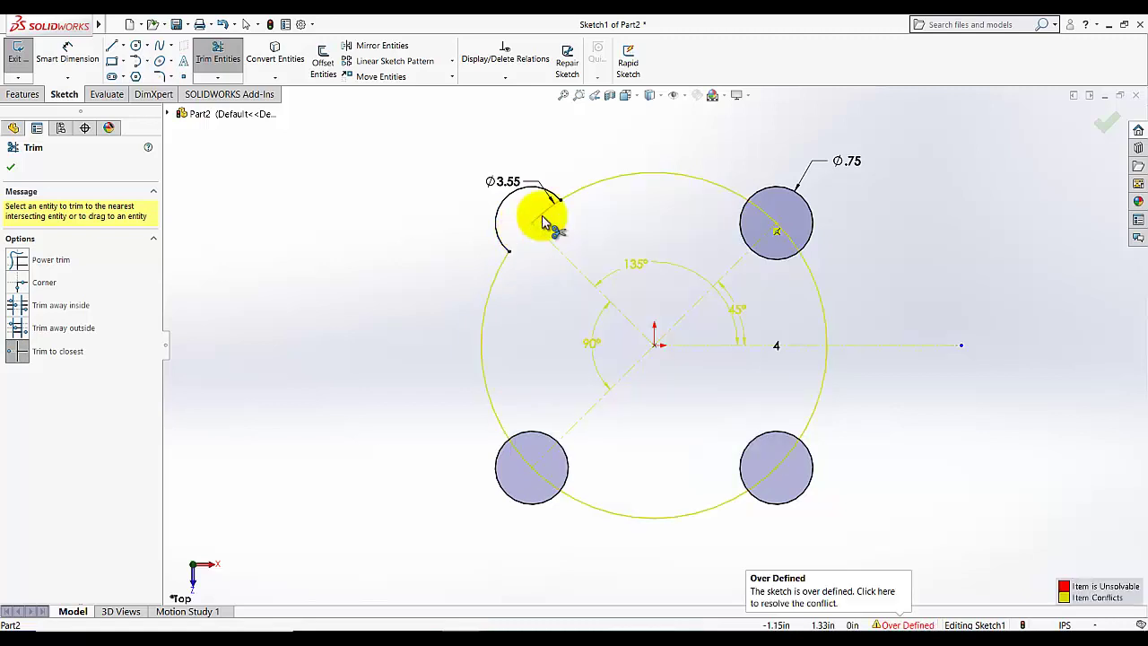
click(530, 437)
click(528, 464)
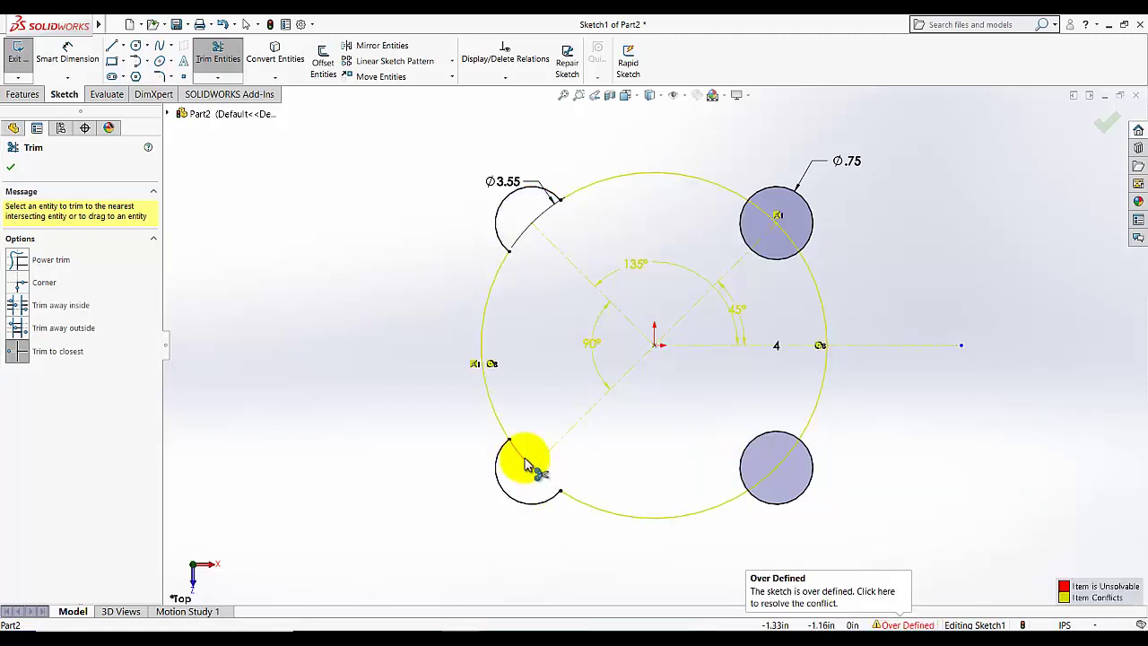
click(752, 457)
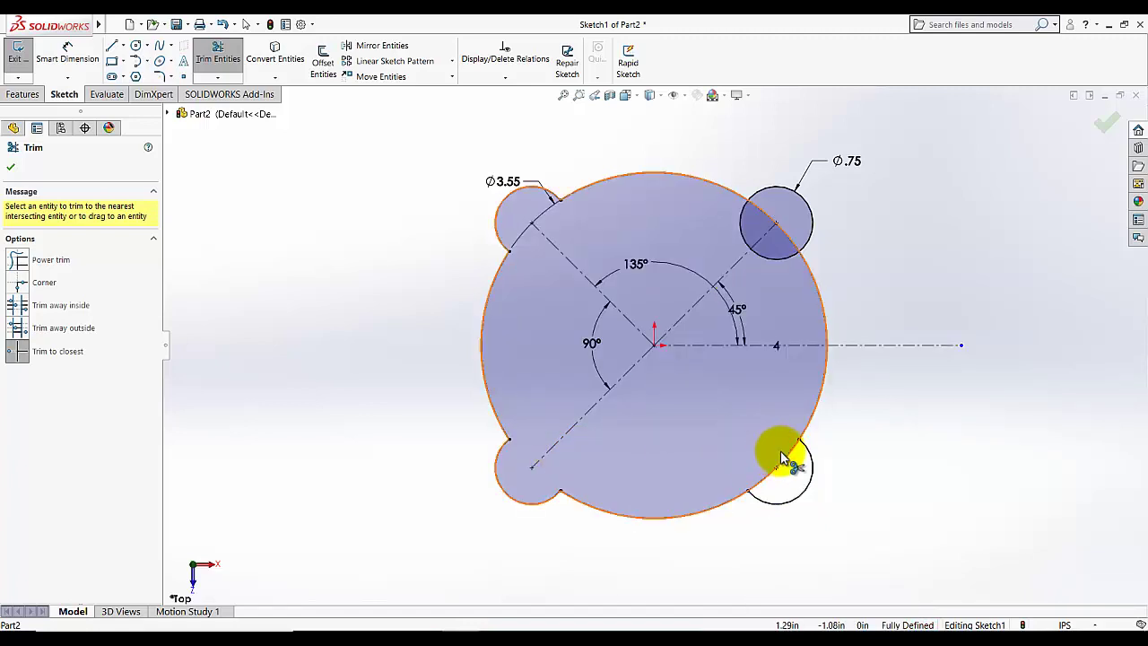
click(766, 478)
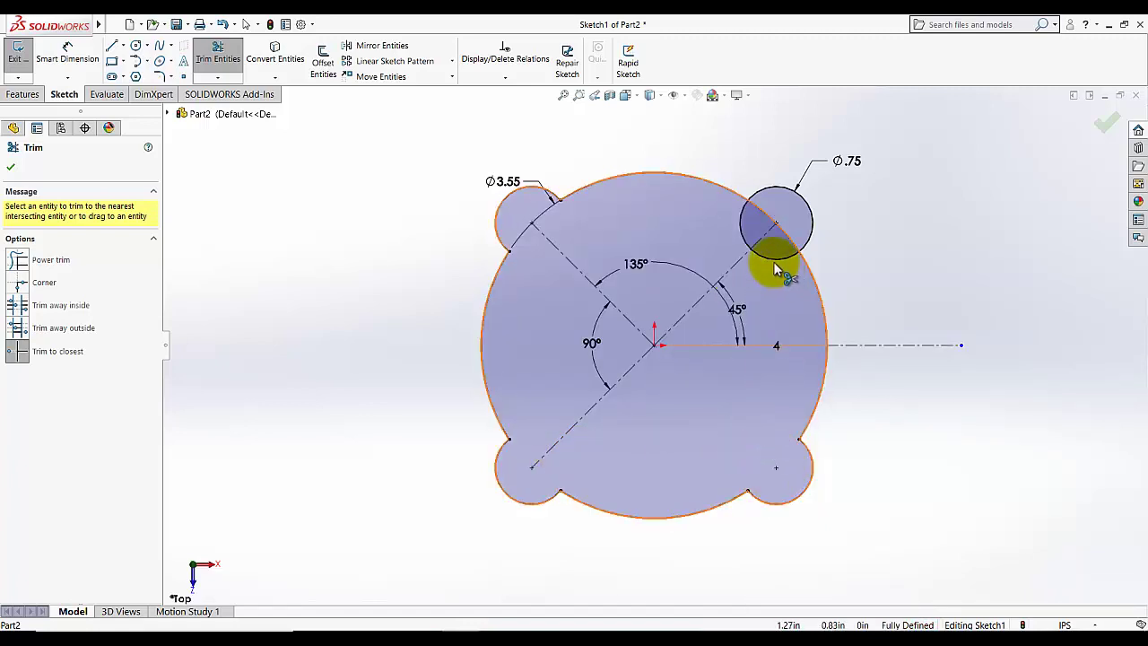
click(744, 243)
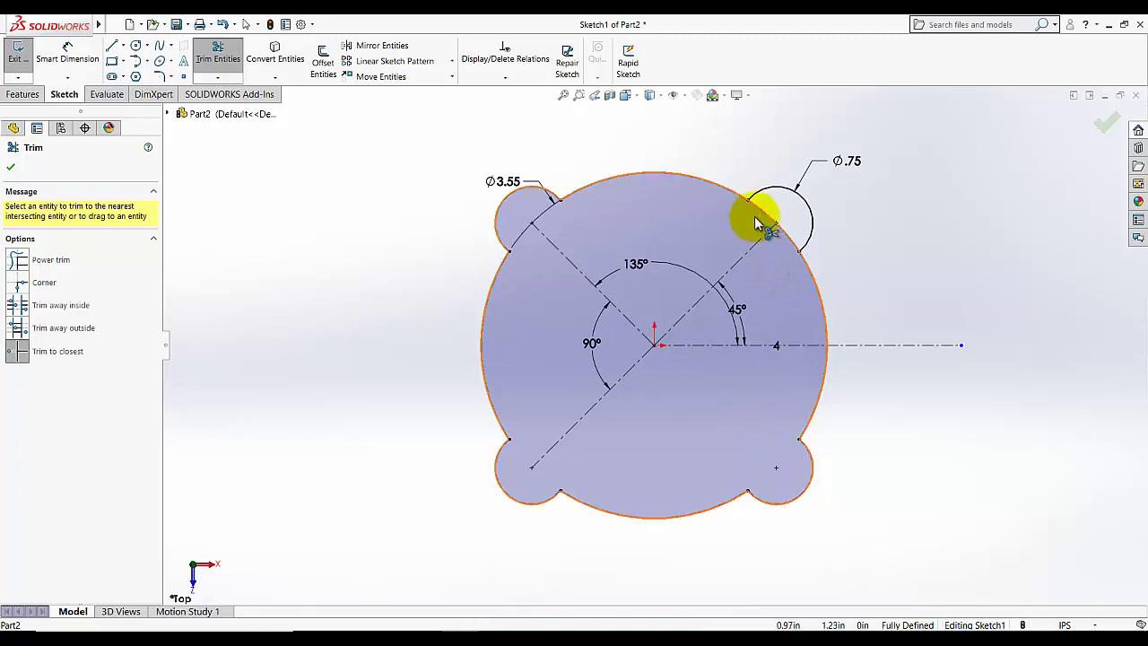
click(763, 216)
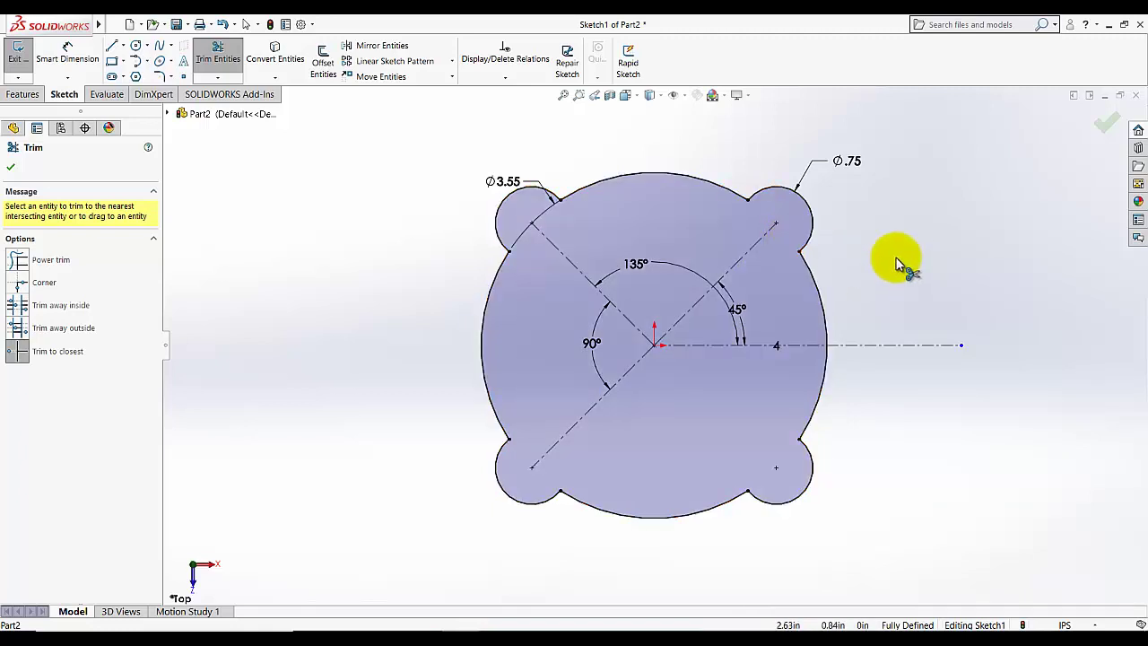
click(11, 167)
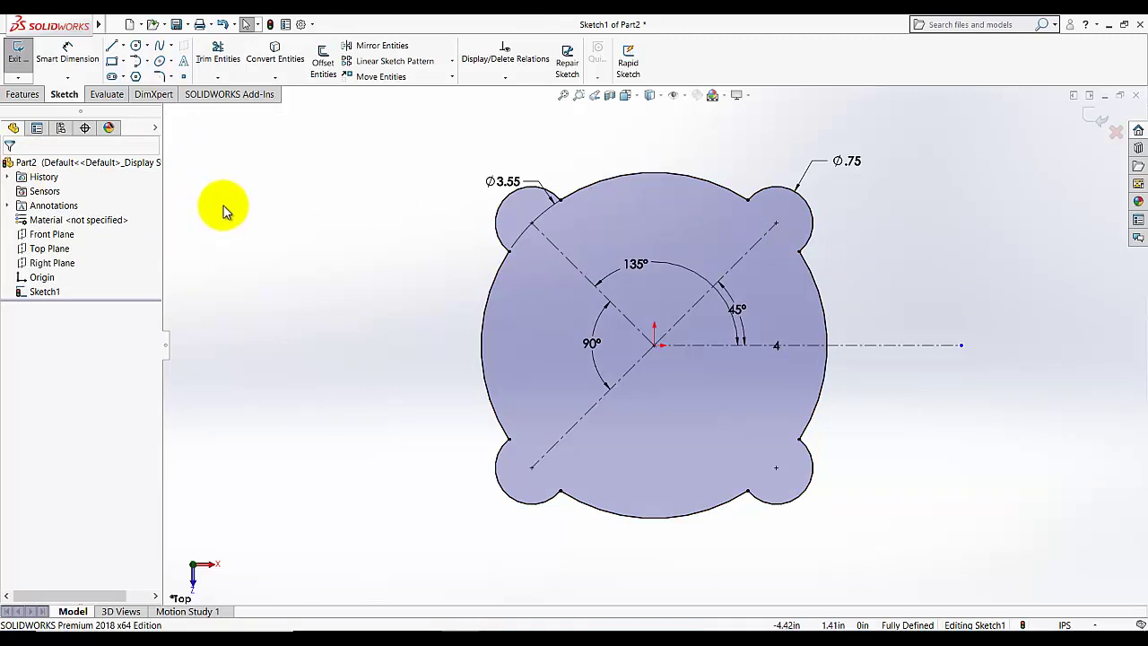
Round all eight lobe-to-disc junctions with 0.50 in sketch fillets and exit the sketch
click(163, 78)
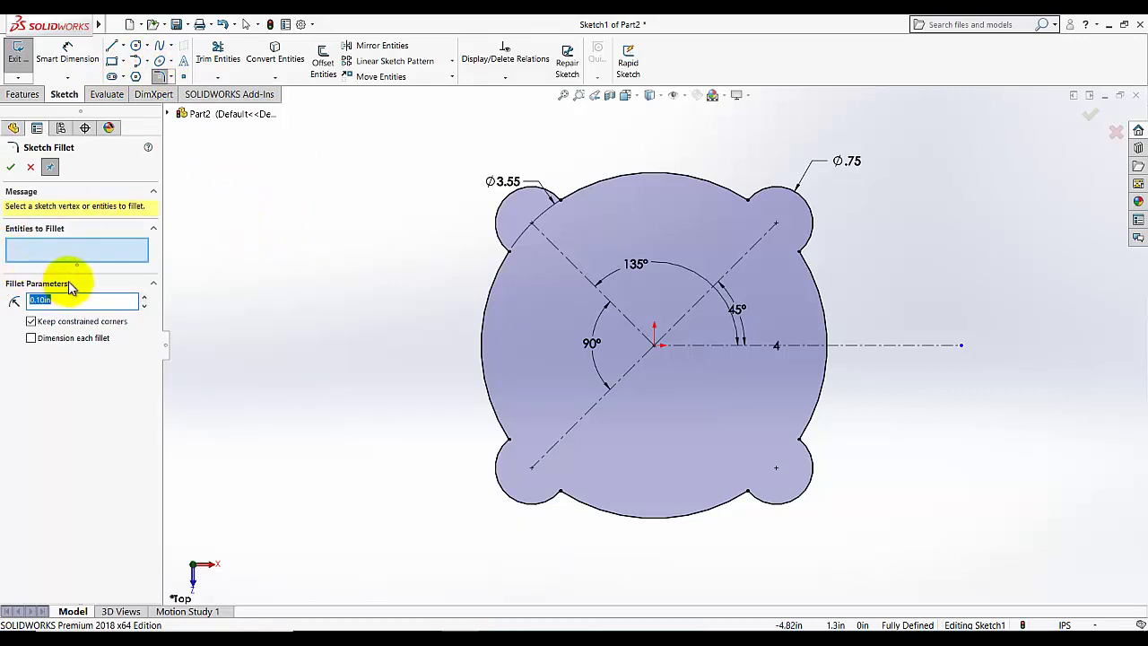
key(Return)
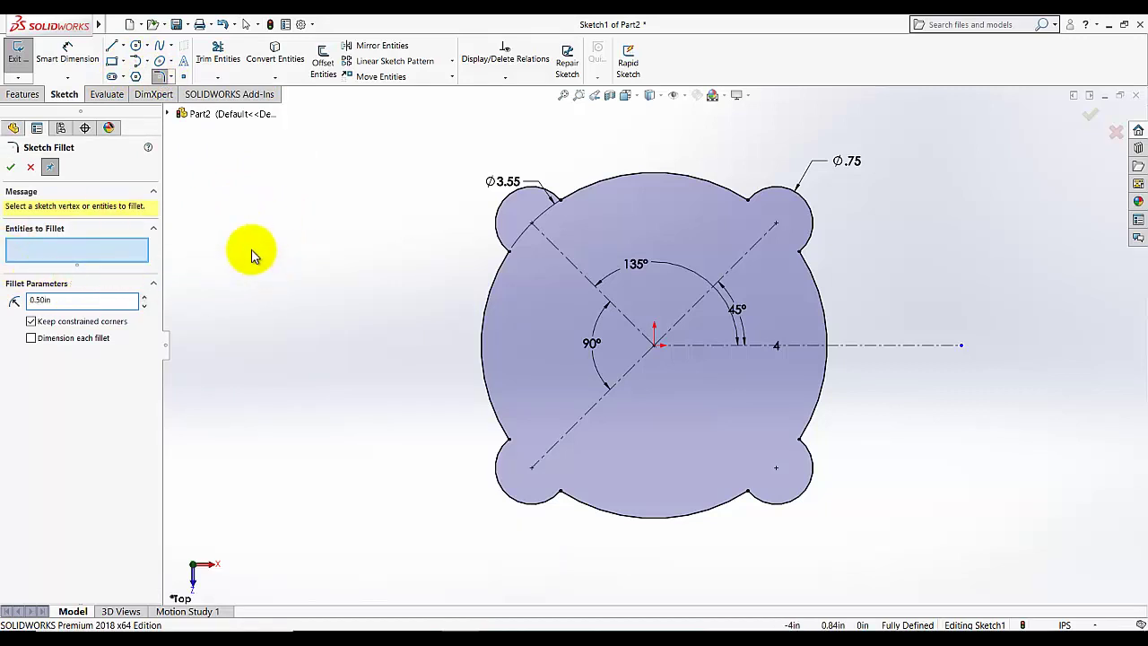
click(557, 199)
click(509, 251)
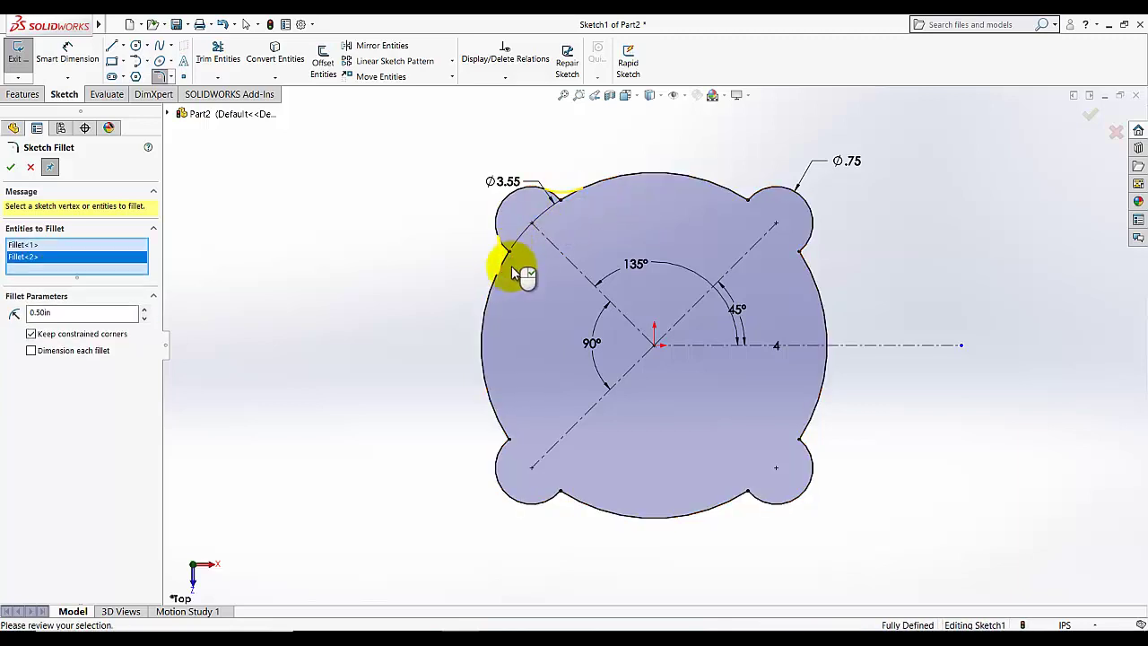
click(509, 439)
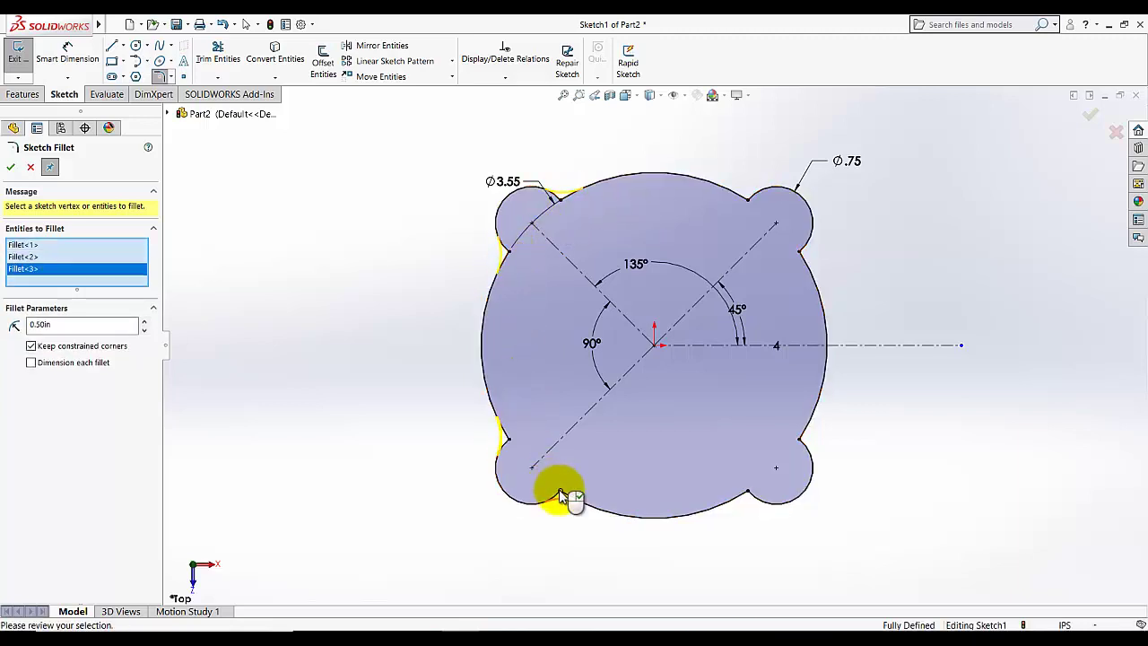
click(560, 491)
click(747, 493)
click(797, 439)
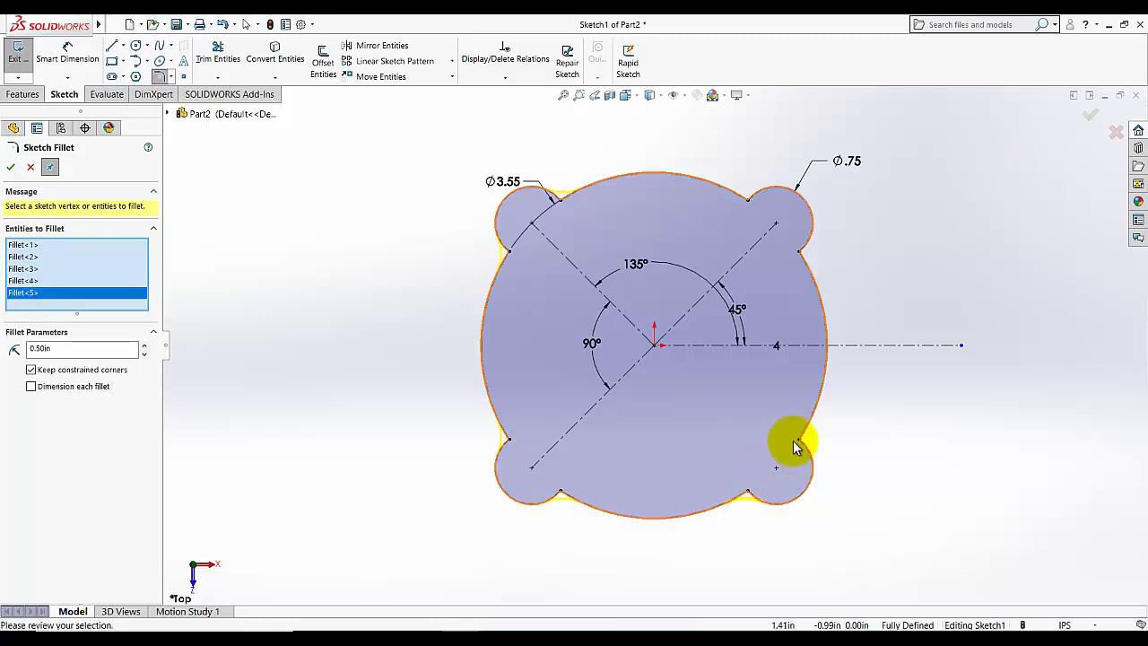
click(800, 251)
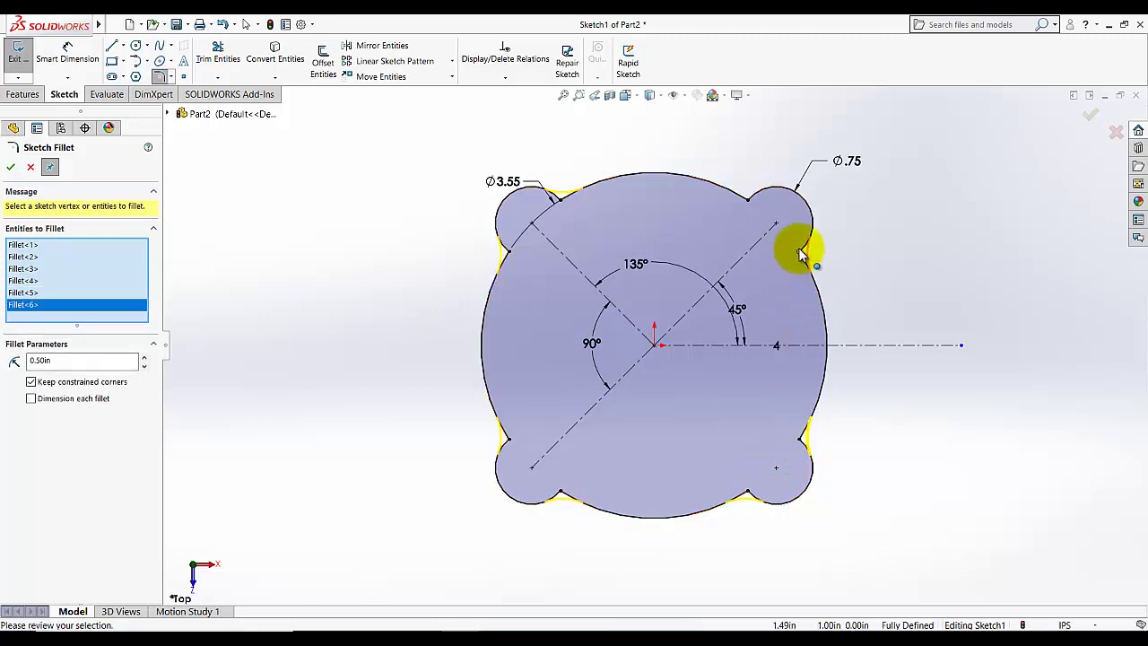
click(748, 201)
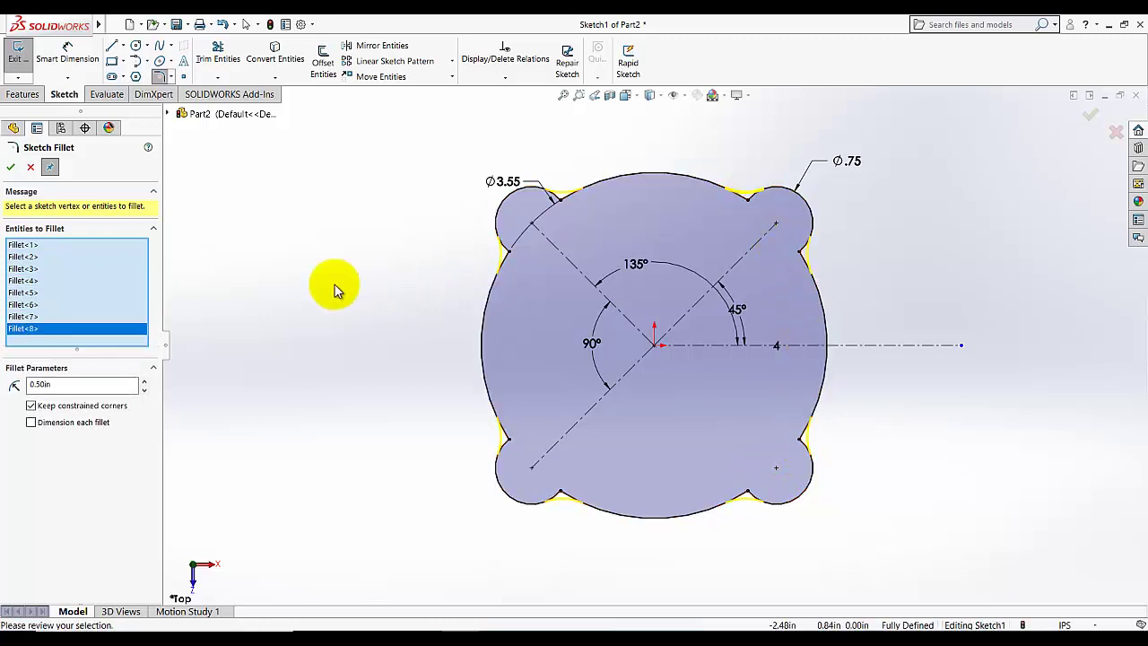
click(10, 166)
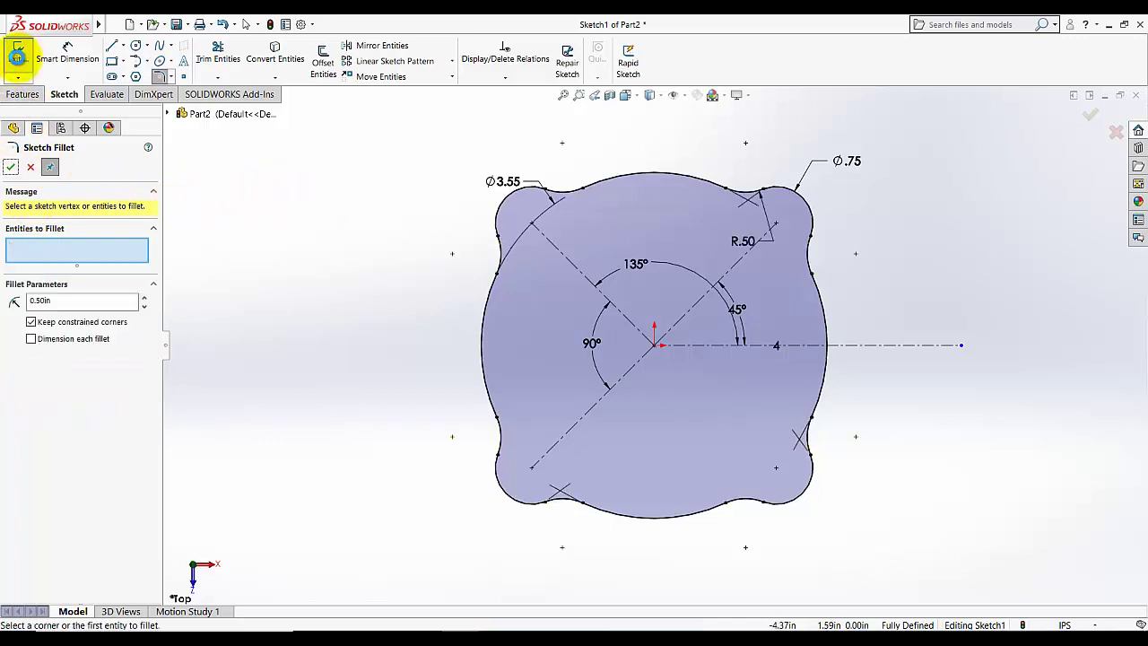
click(17, 57)
click(625, 94)
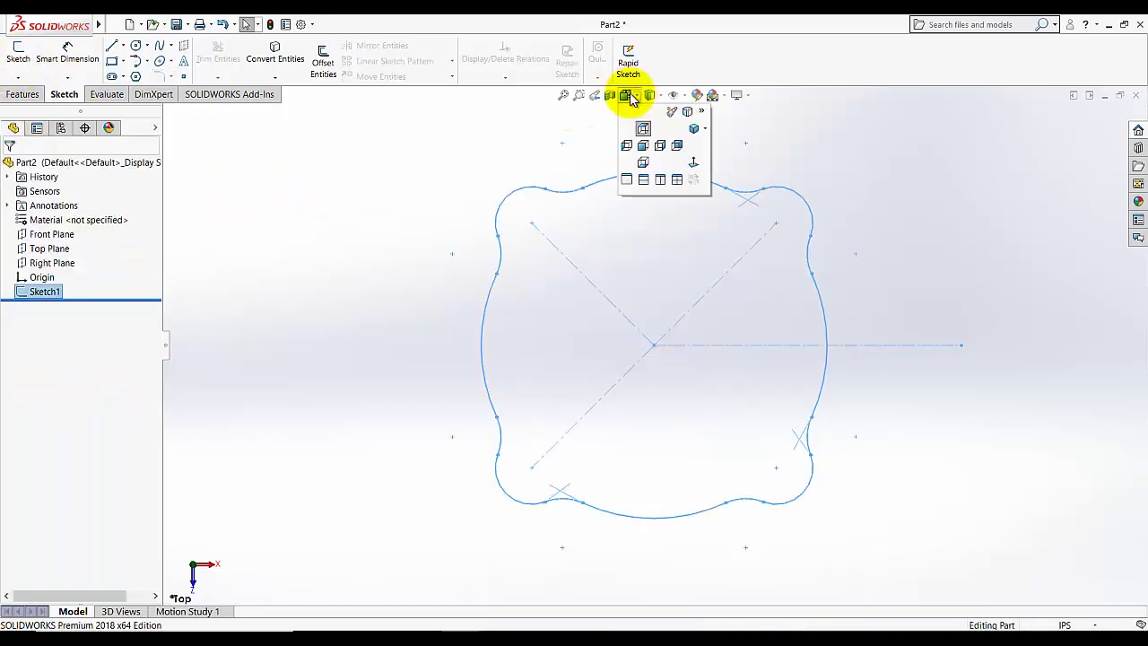
In isometric view, extrude the outline sketch 0.75 in as a boss
click(692, 132)
click(21, 94)
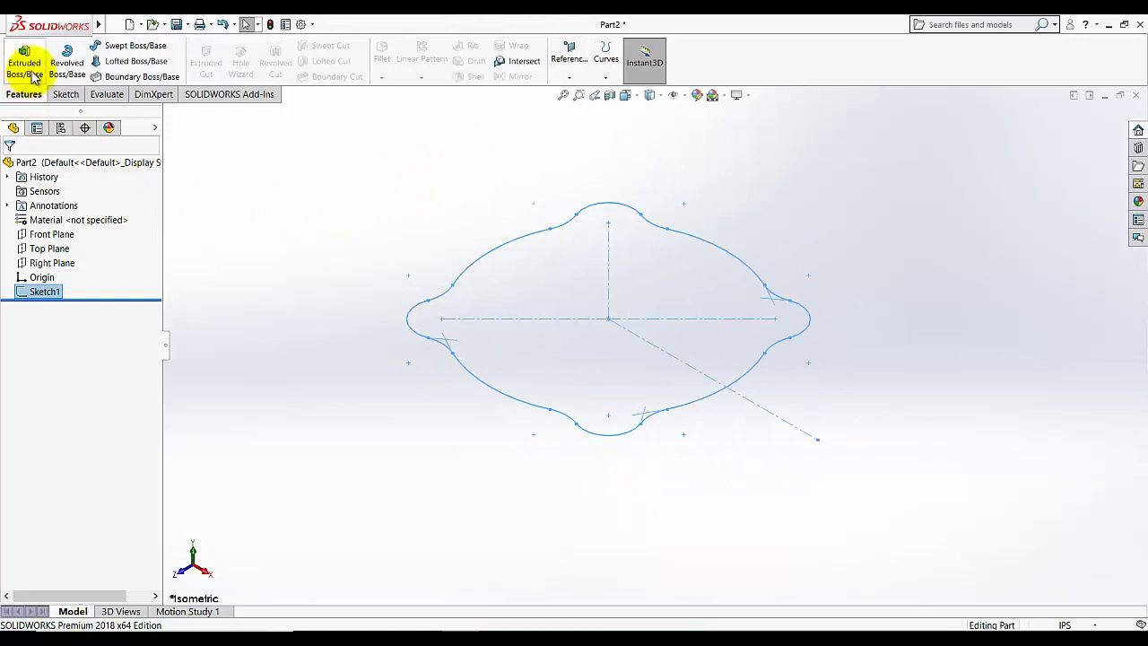
click(31, 72)
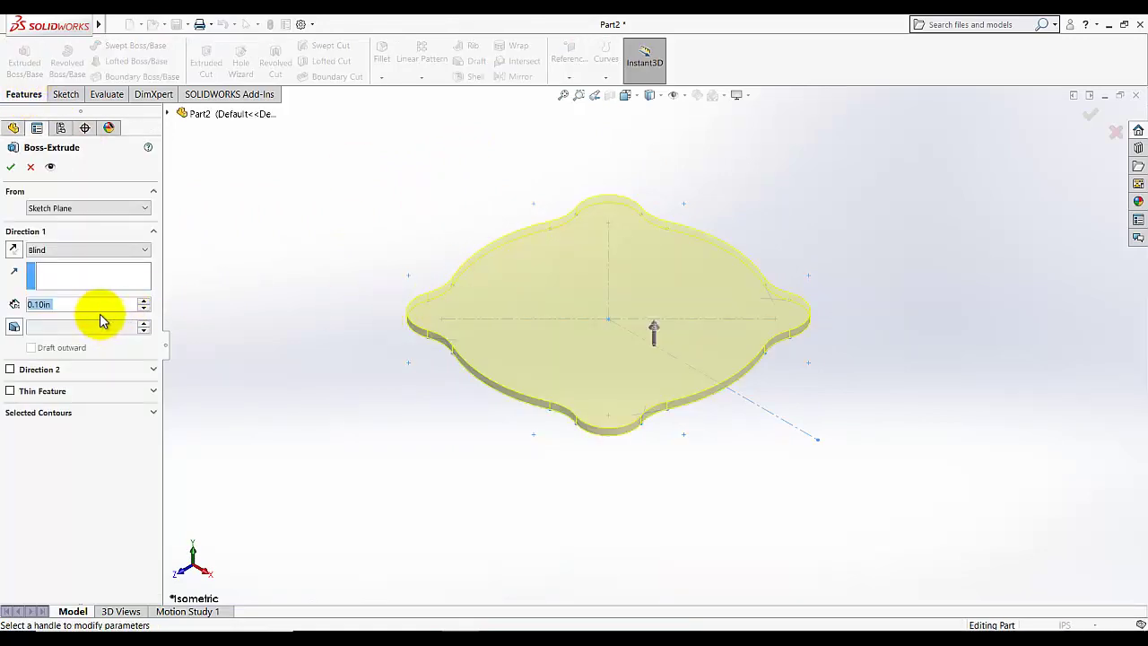
text(.75)
key(Return)
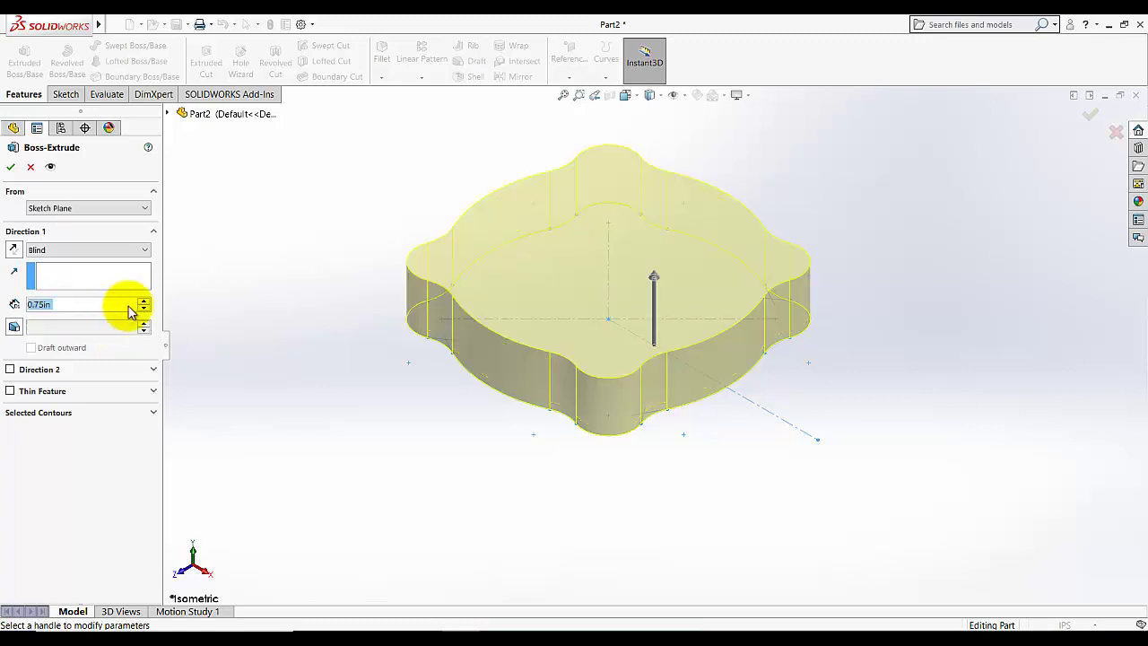
click(10, 167)
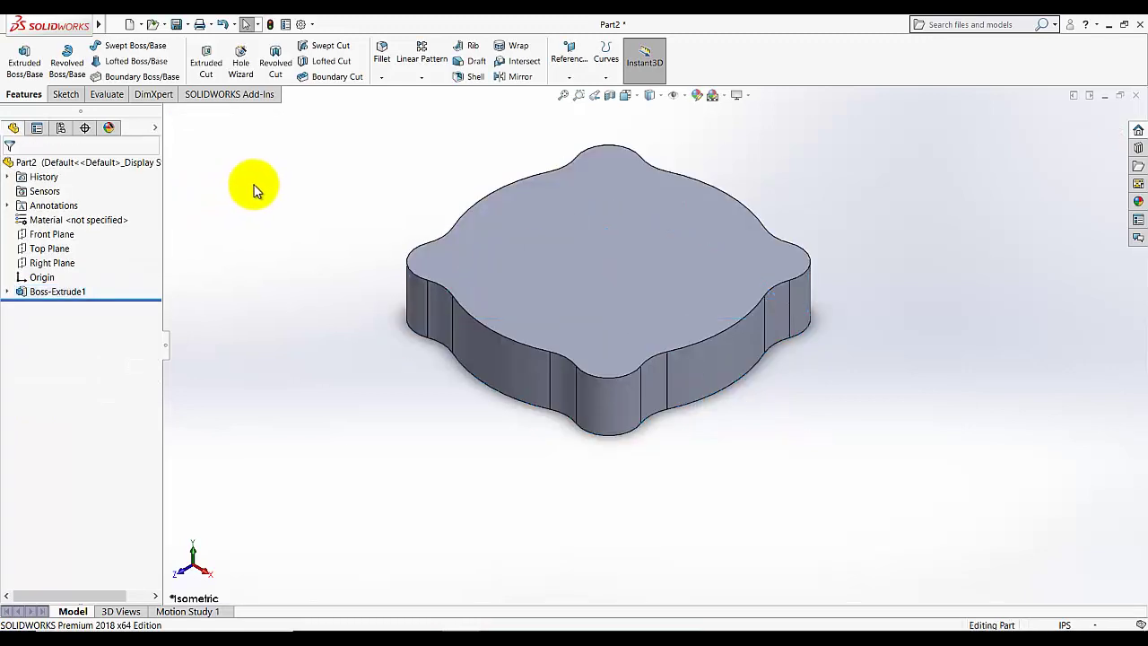
Open a Front Plane sketch in Front view and draw a vertical centreline up from the origin
click(58, 218)
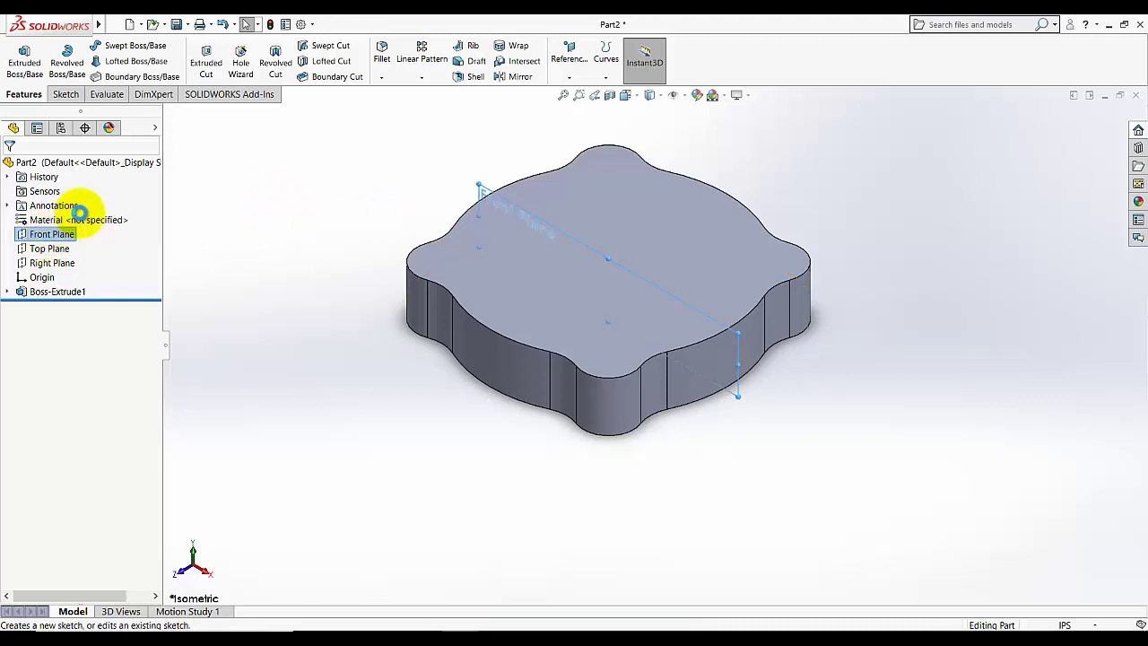
click(330, 213)
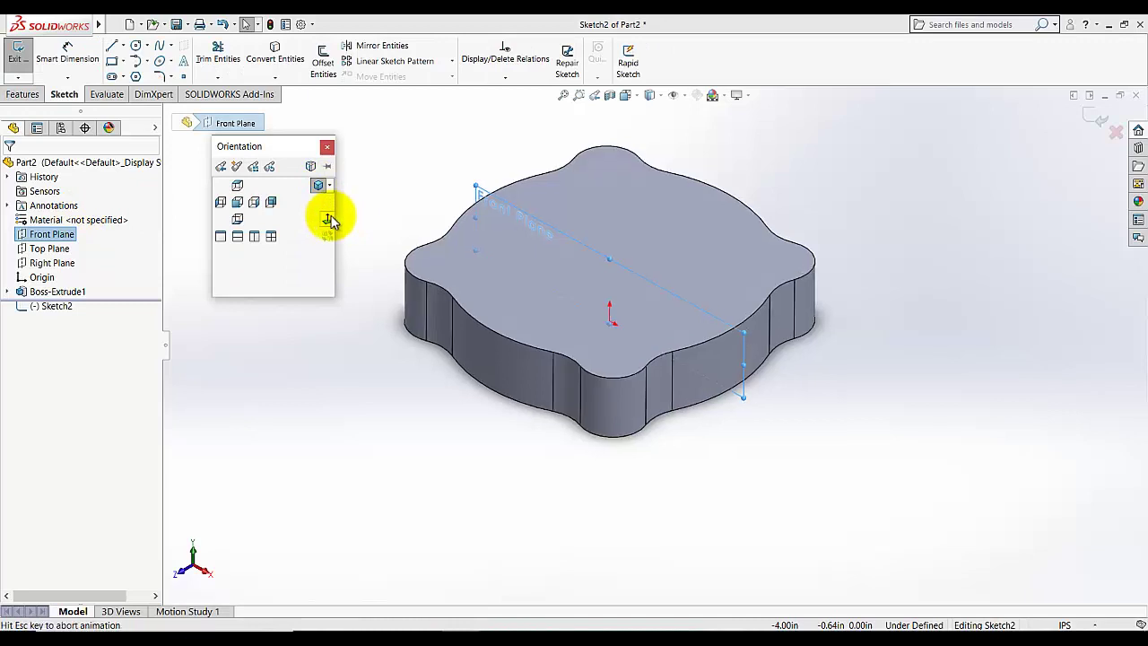
click(520, 197)
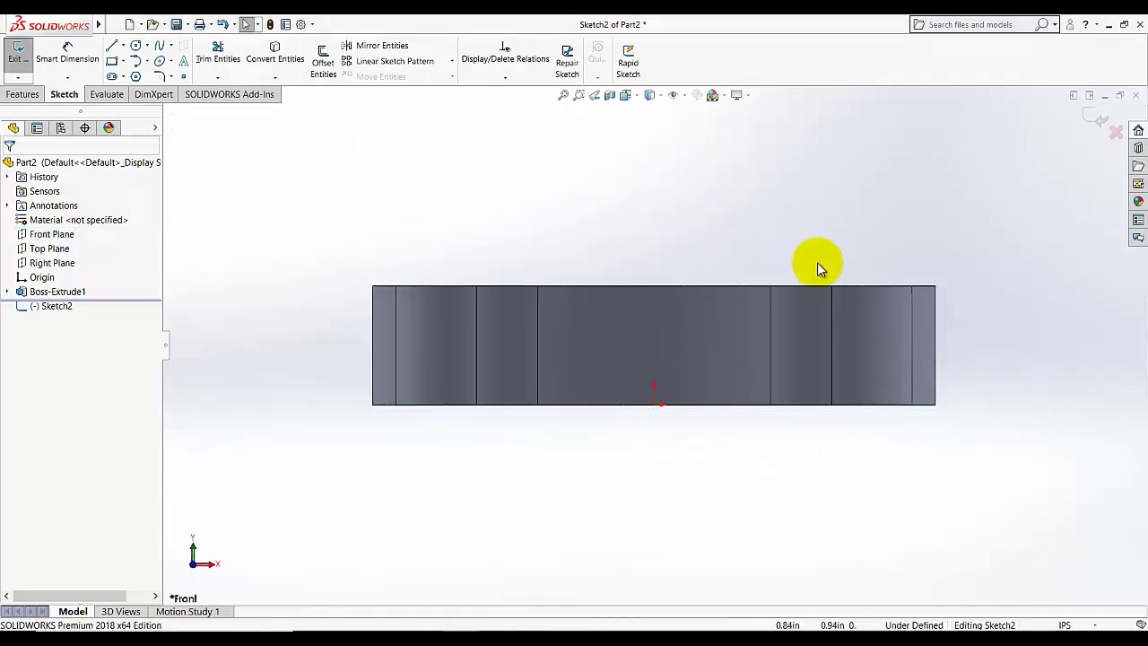
scroll(983, 366, down, 2)
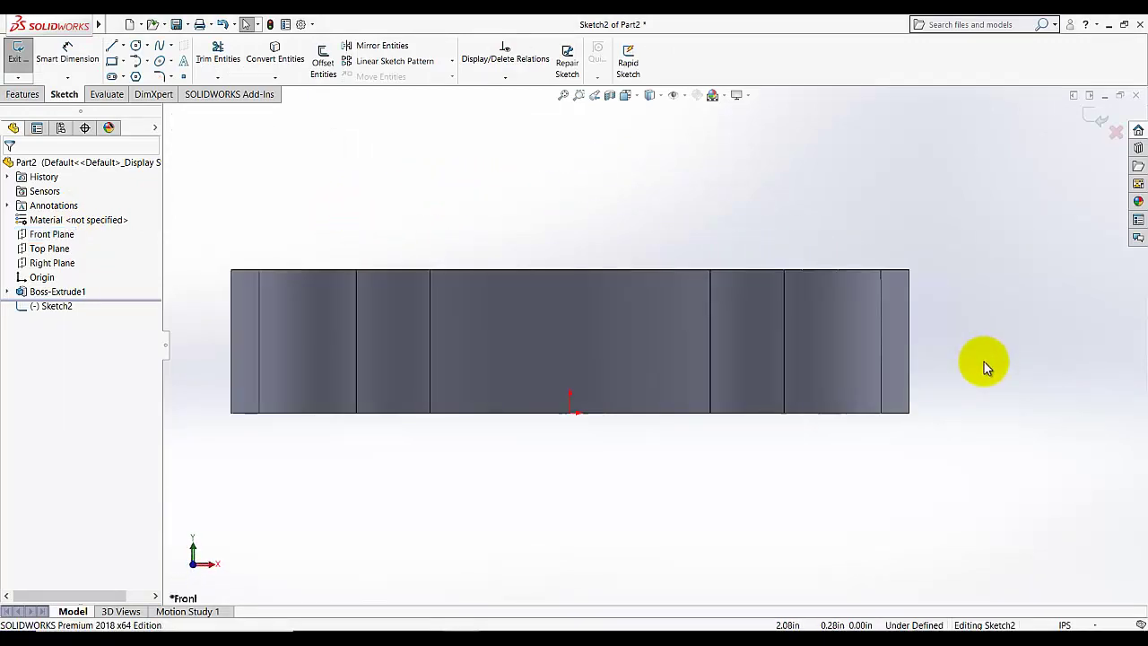
click(123, 46)
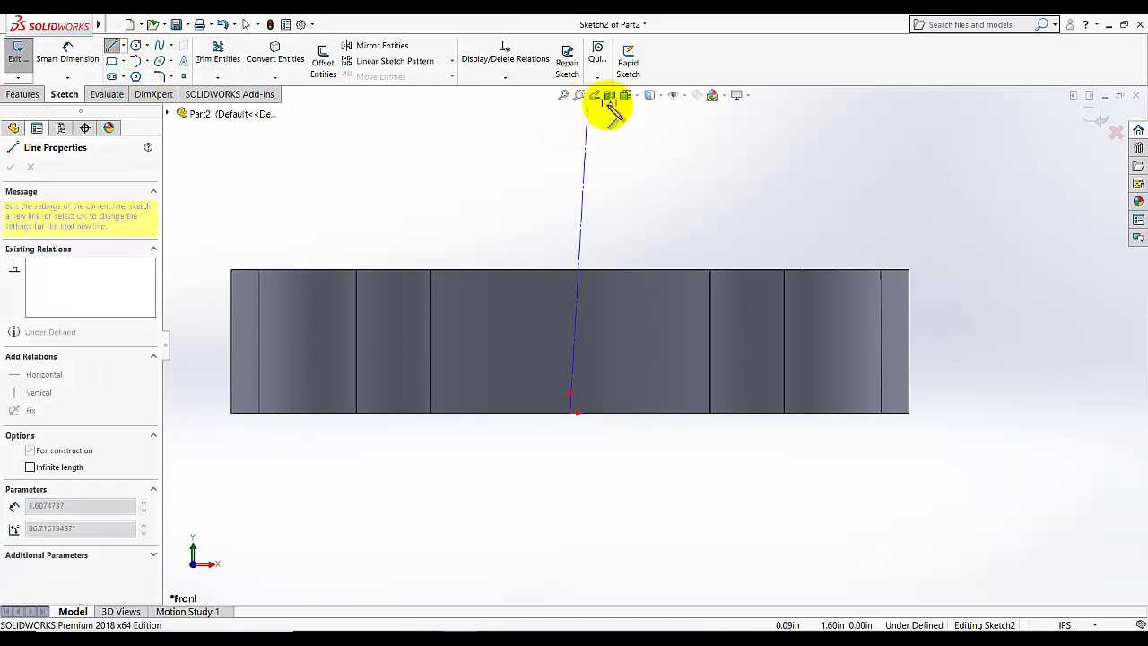
click(570, 108)
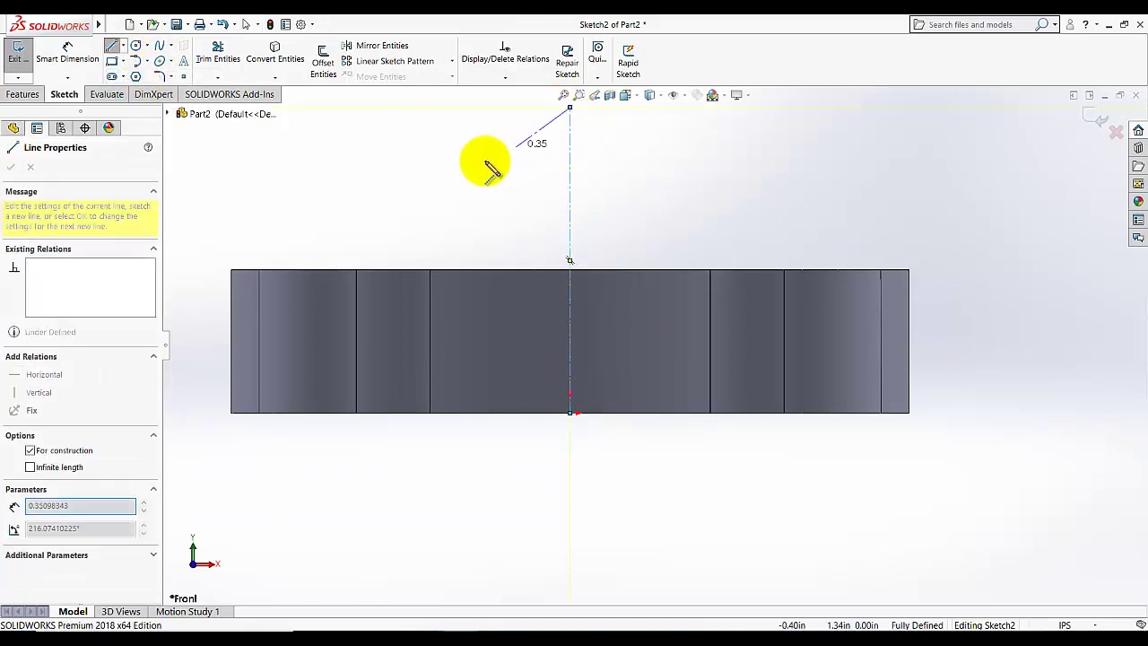
key(Escape)
key(Escape)
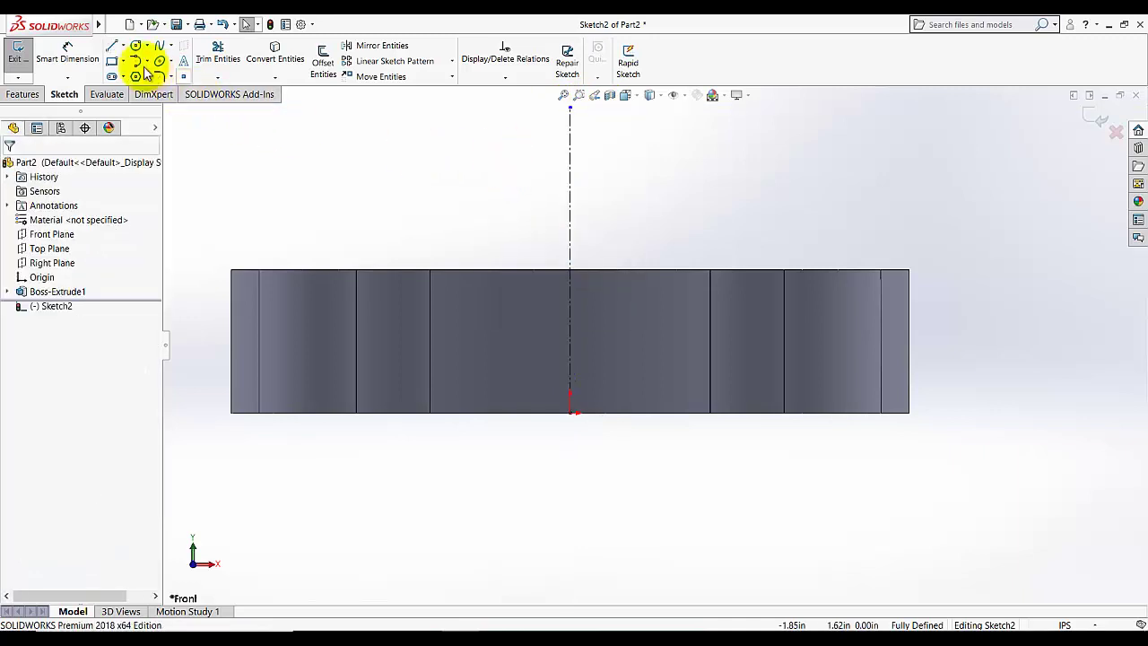
Draw a thin closed rectangle extending right from the plate's right edge
click(112, 45)
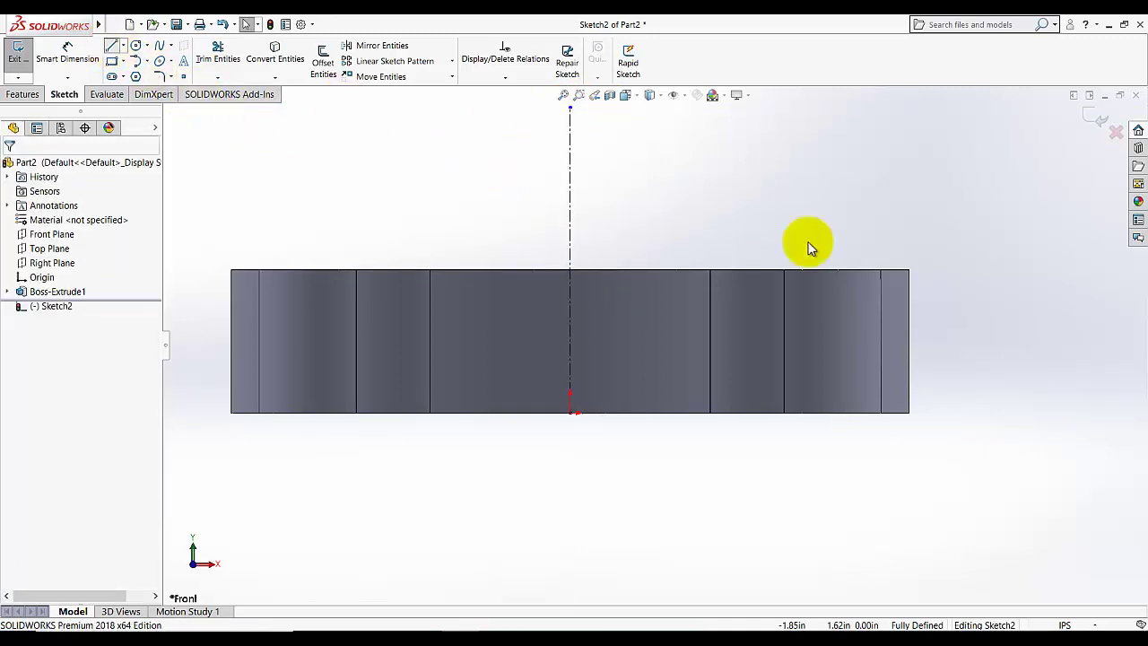
click(908, 294)
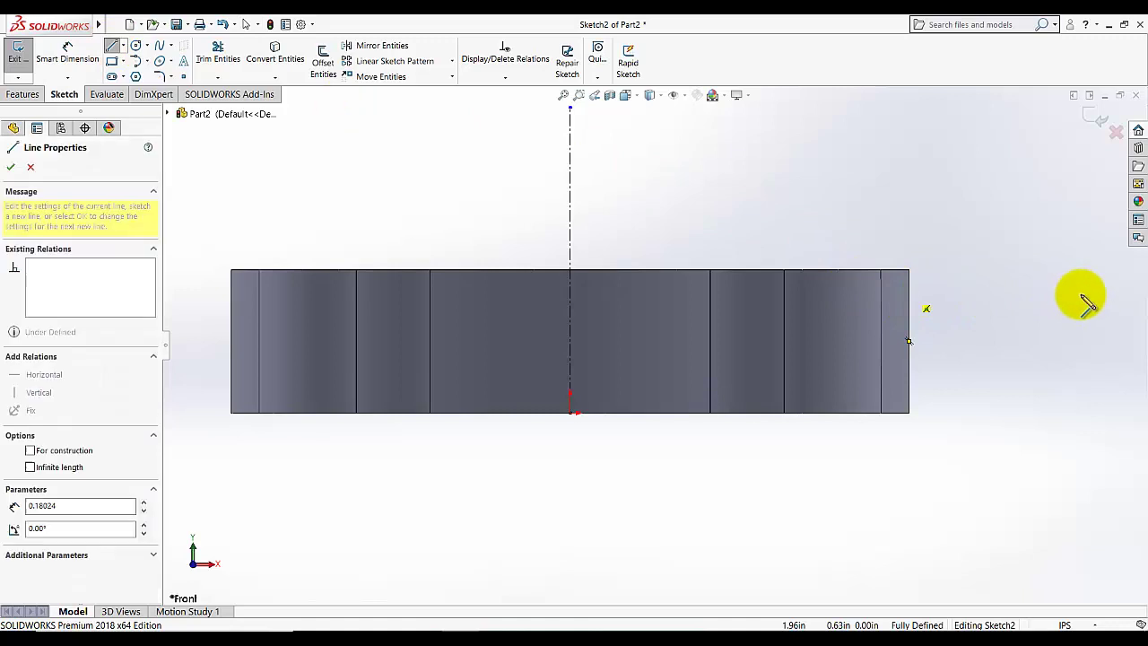
click(1085, 294)
click(1085, 325)
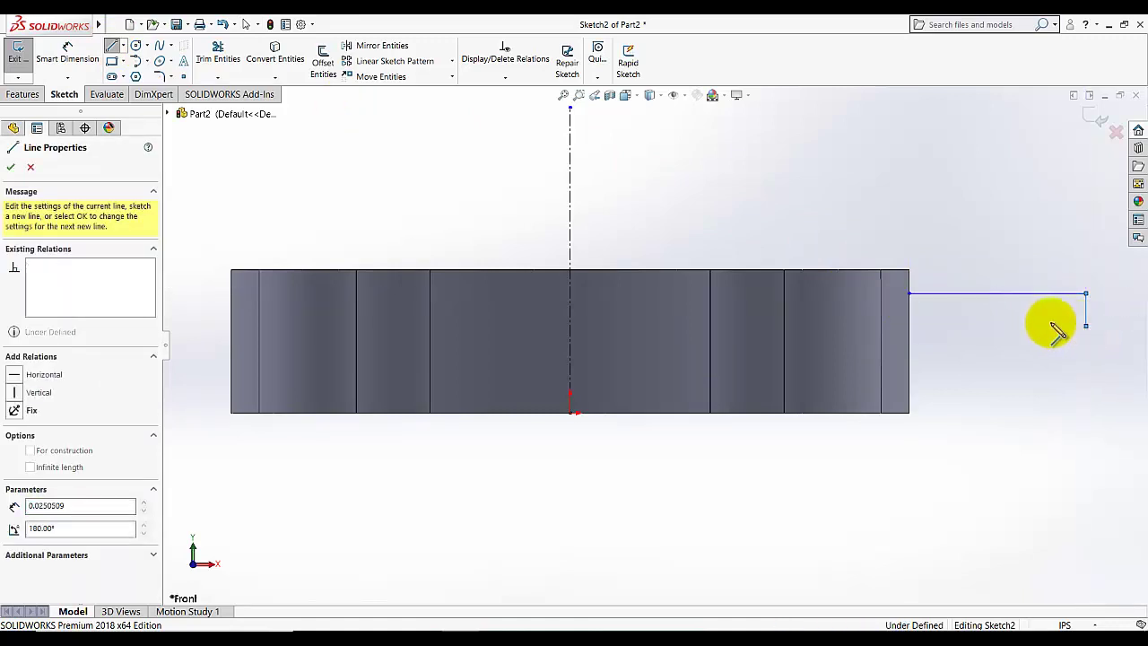
click(908, 326)
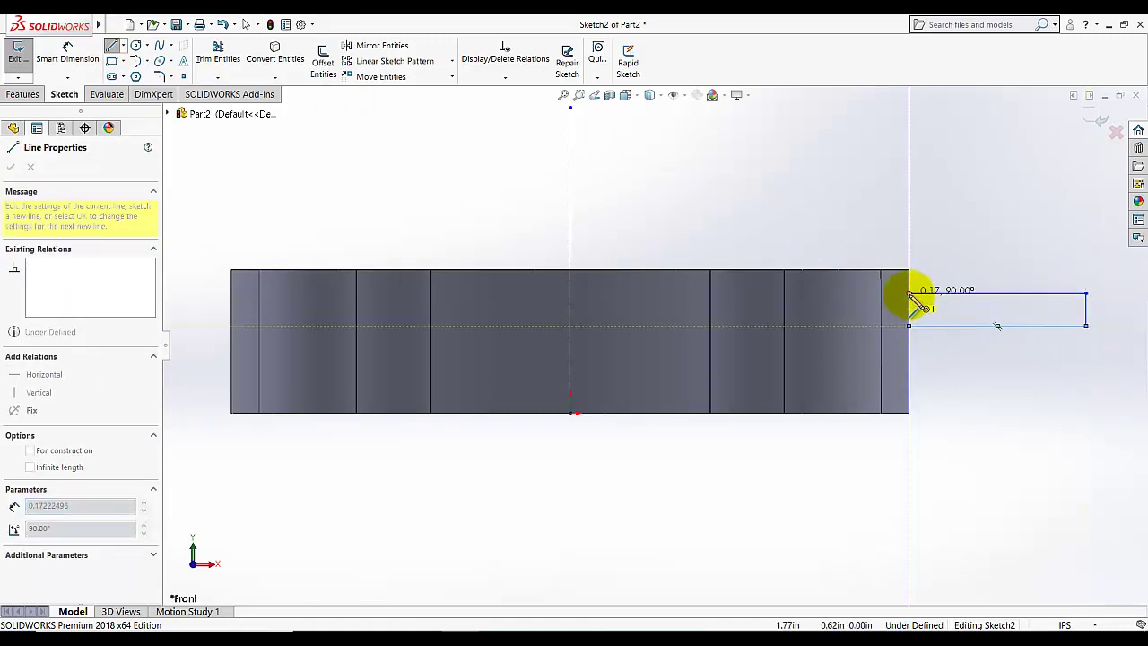
click(909, 295)
Draw a second thin rectangle below the first and end the line chain
click(909, 364)
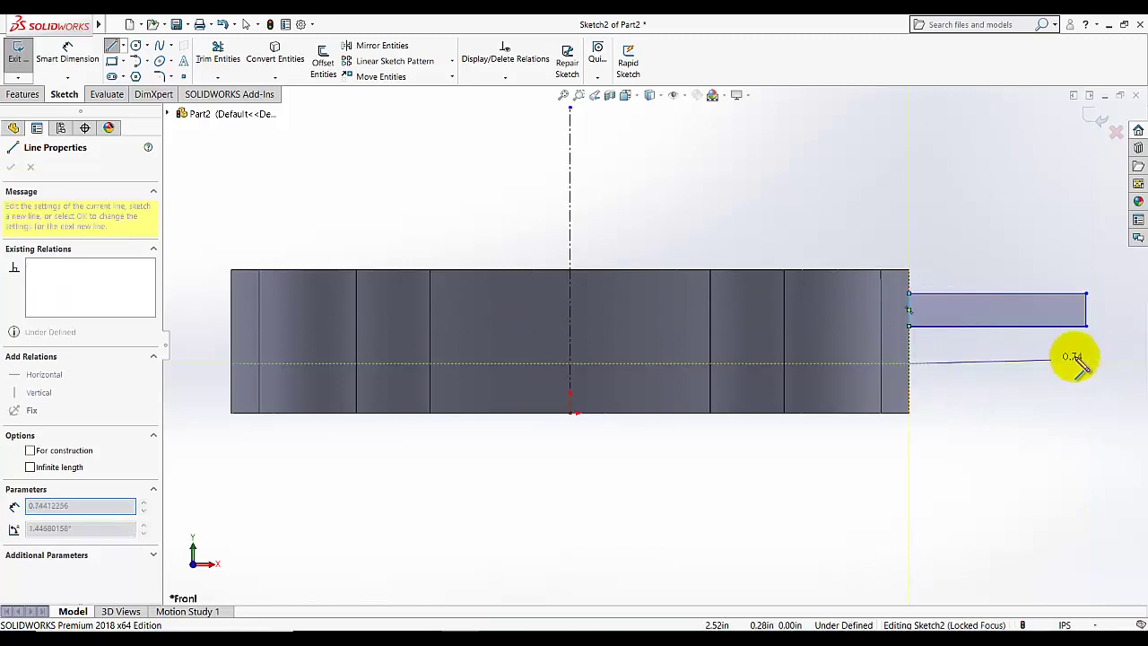
click(1085, 363)
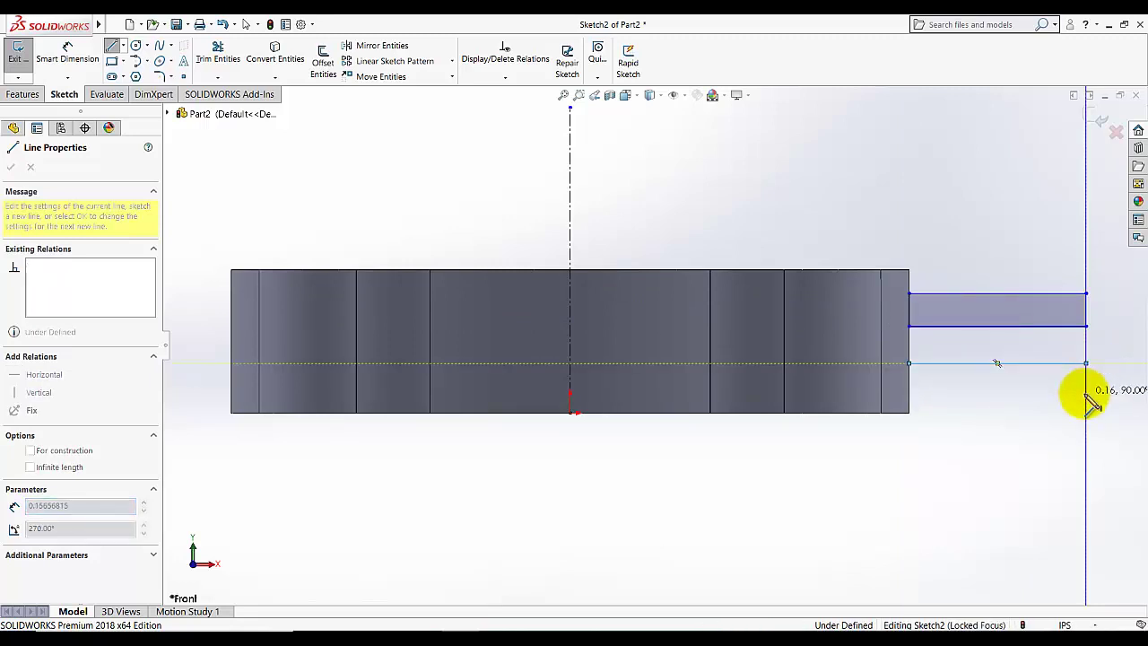
click(1085, 392)
click(909, 393)
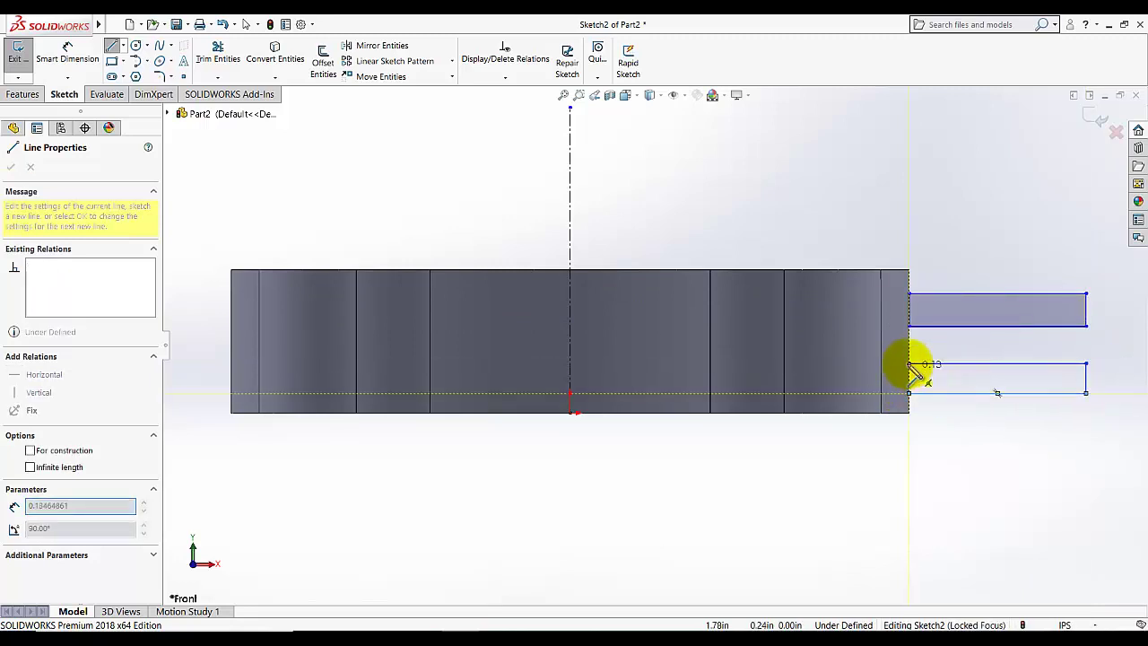
click(909, 364)
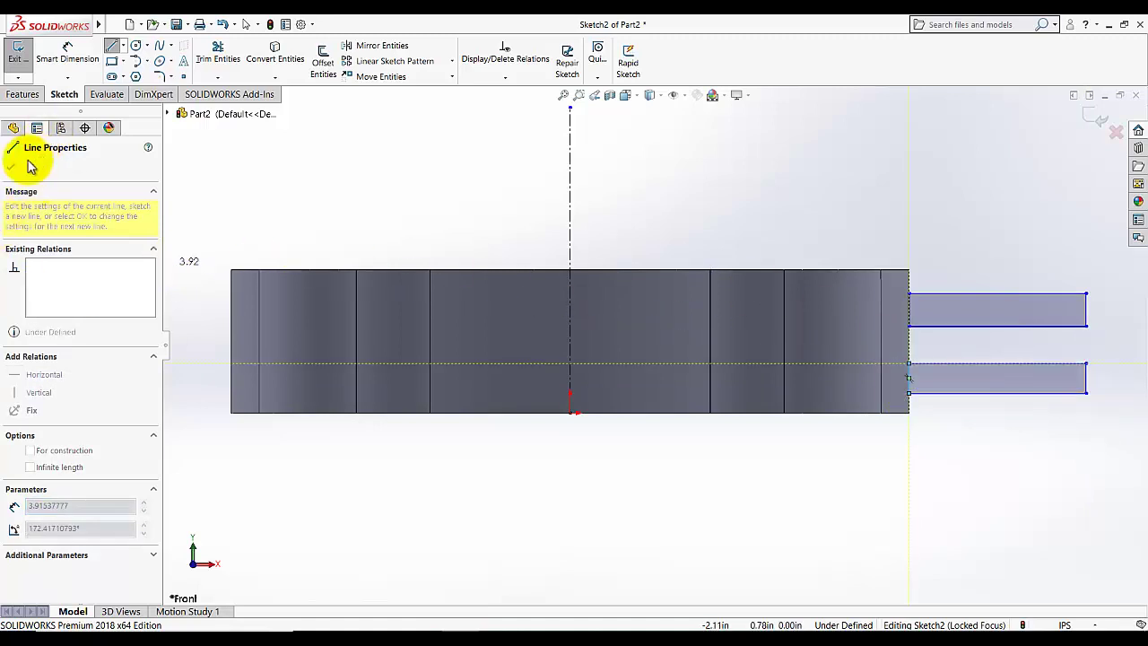
right_click(271, 160)
click(295, 169)
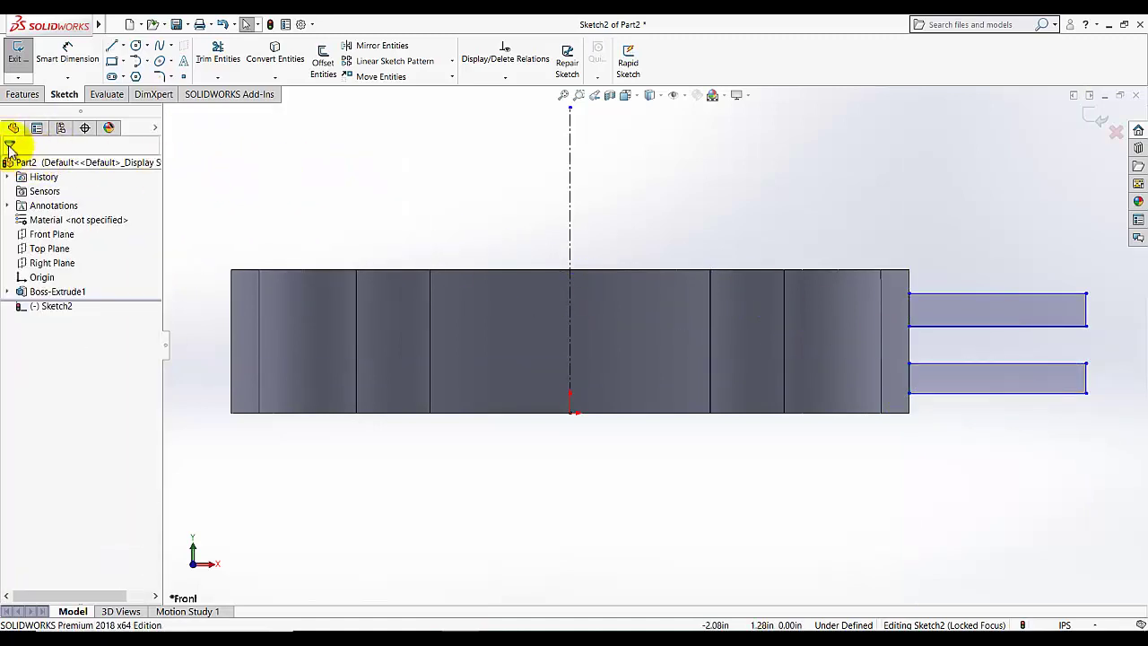
click(68, 53)
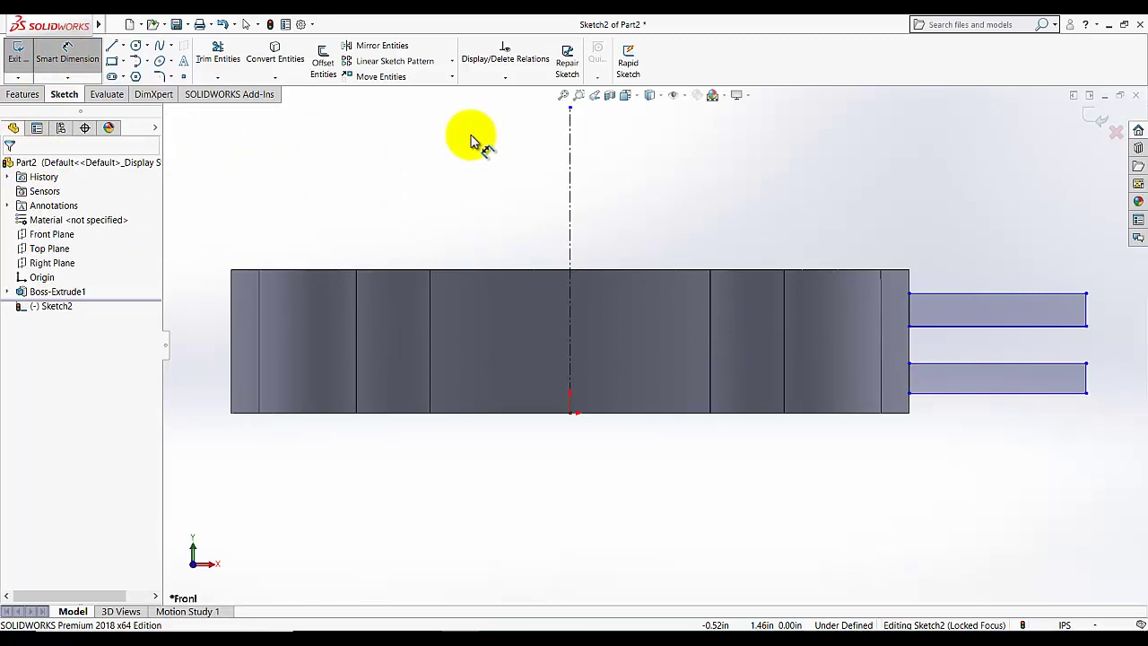
Dimension the upper slot's height and its gap below the plate top, both 0.125 in
click(1087, 309)
click(1116, 314)
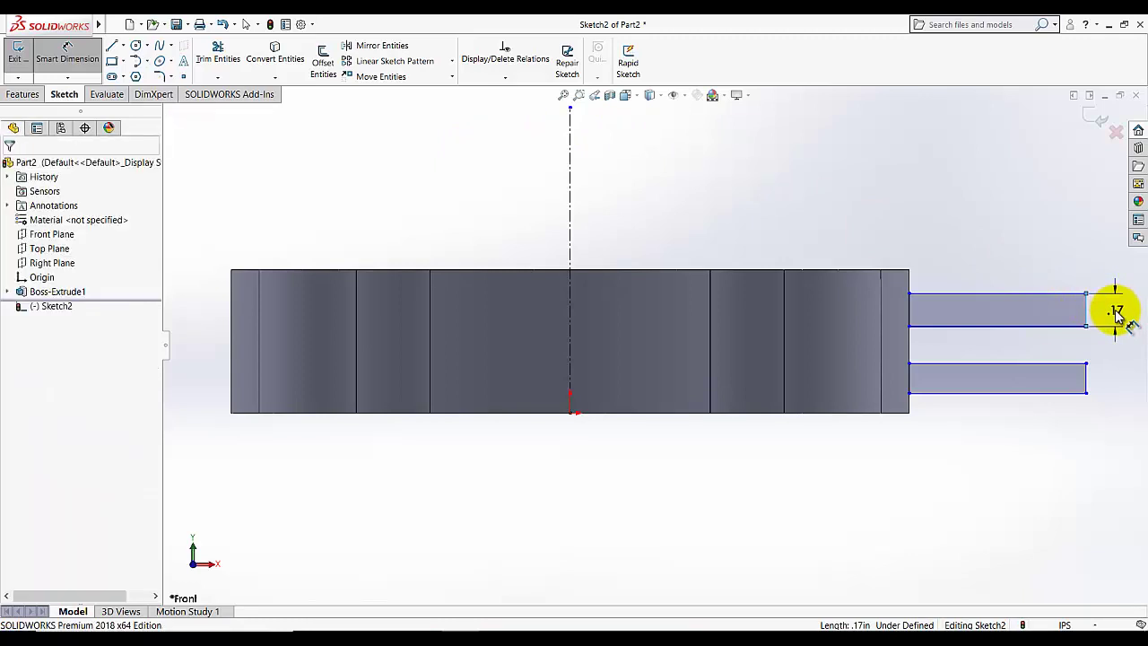
text(.125)
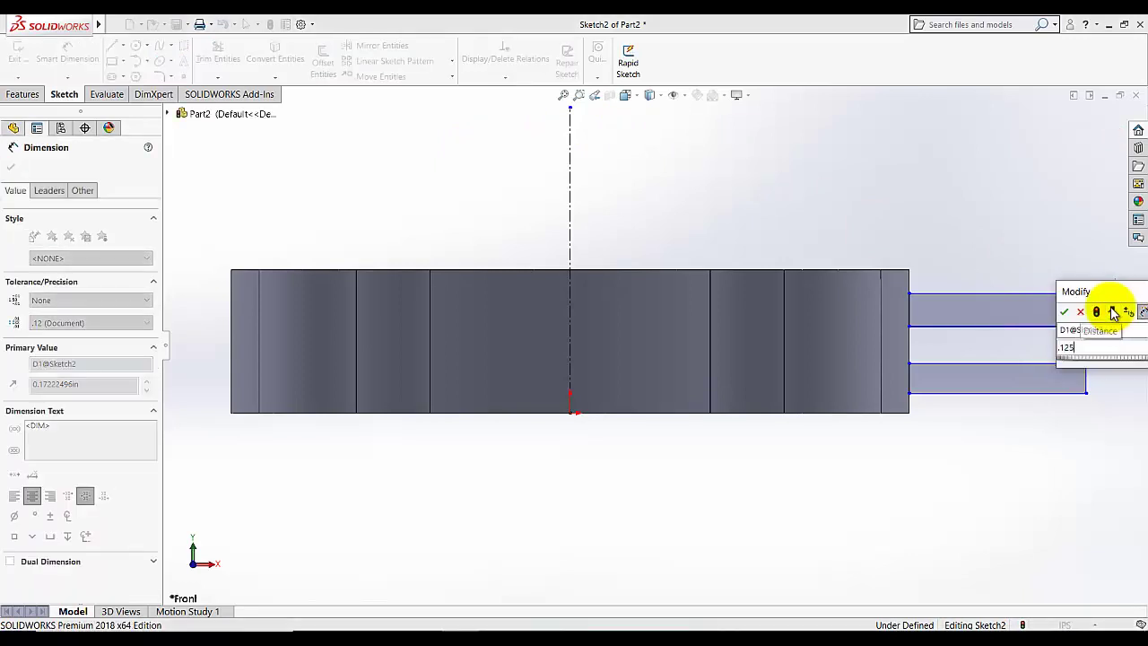
key(Return)
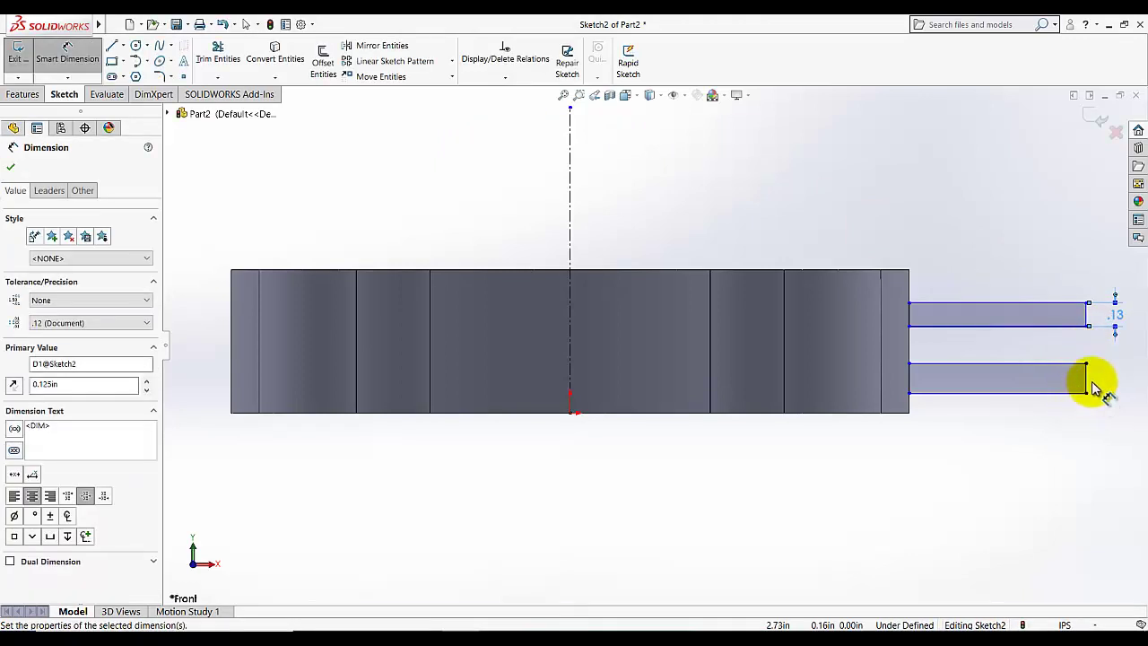
click(932, 303)
click(856, 270)
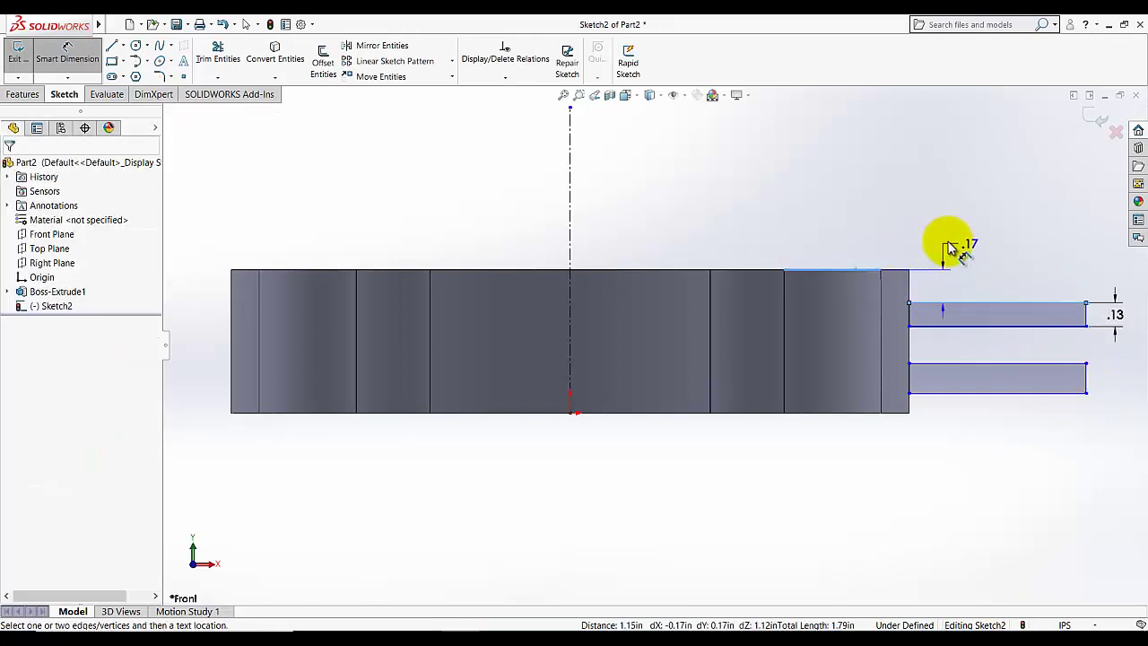
click(958, 247)
text(.125)
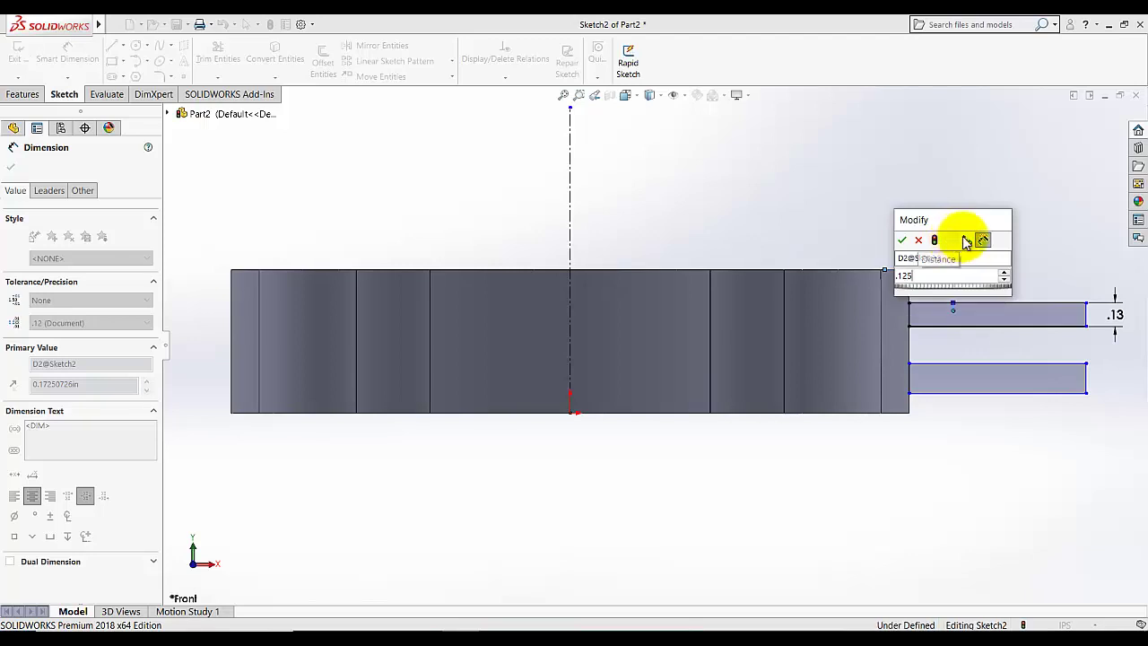
key(Return)
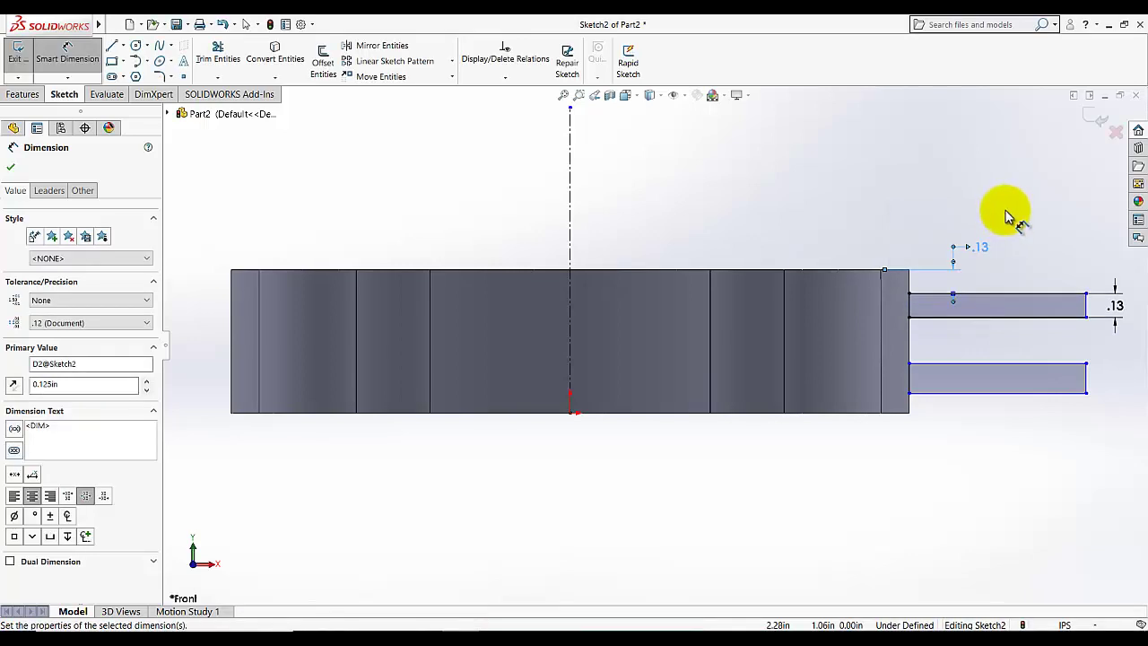
Space the two slots 0.375 in apart and set the lower slot's height to .13 in
click(948, 294)
click(1011, 365)
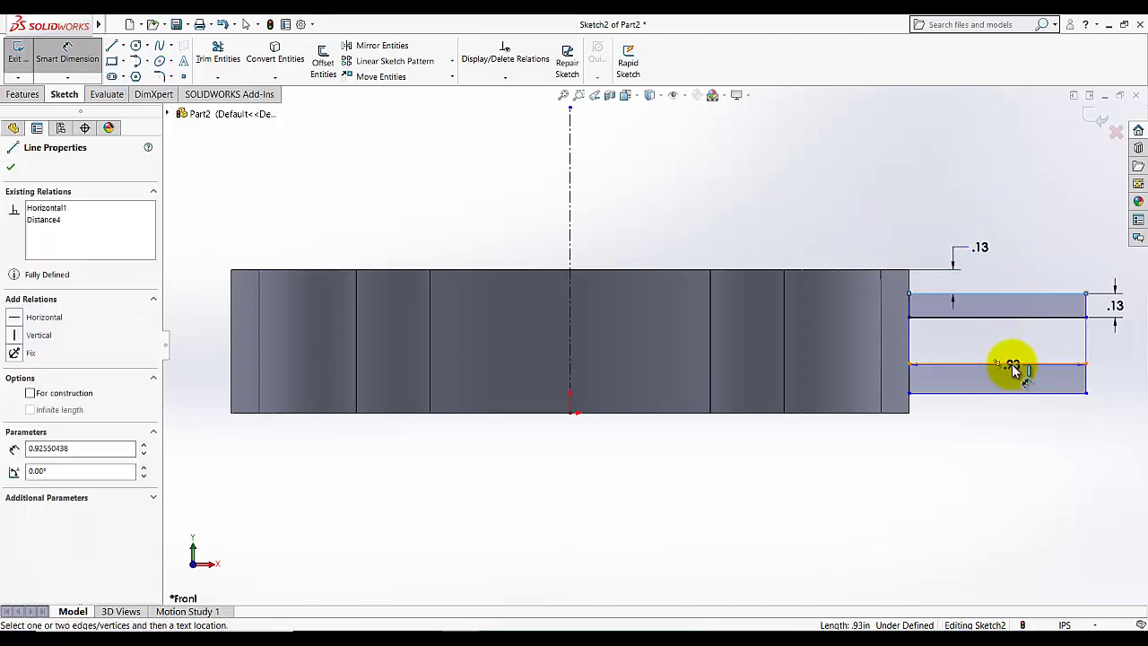
click(1011, 365)
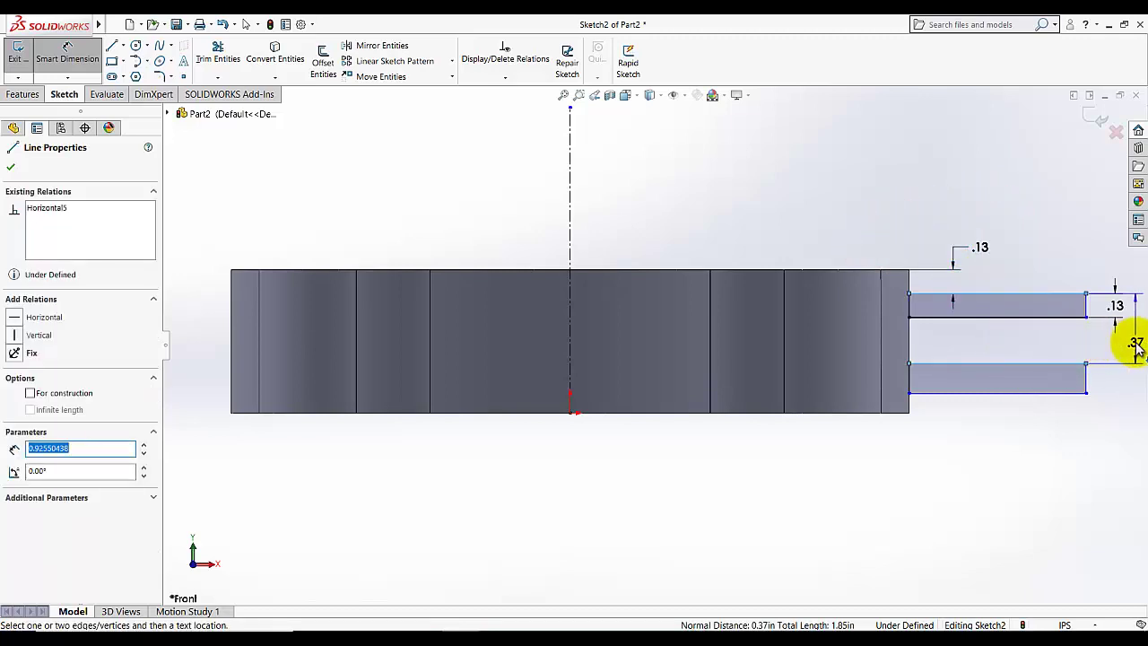
click(1135, 347)
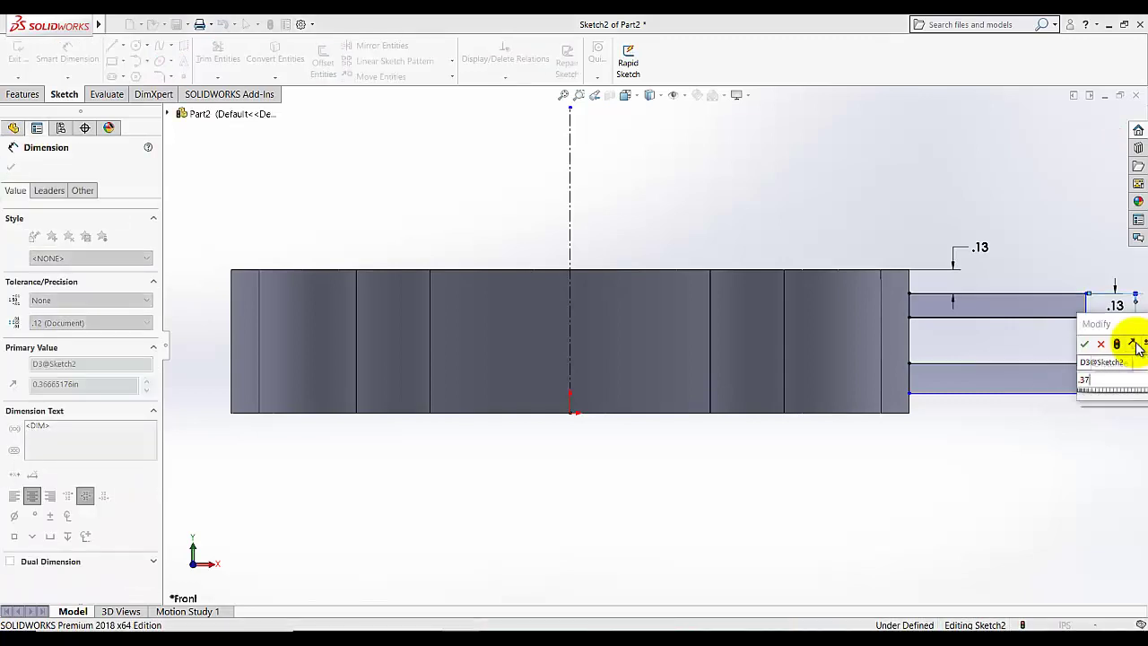
text(.375)
key(Return)
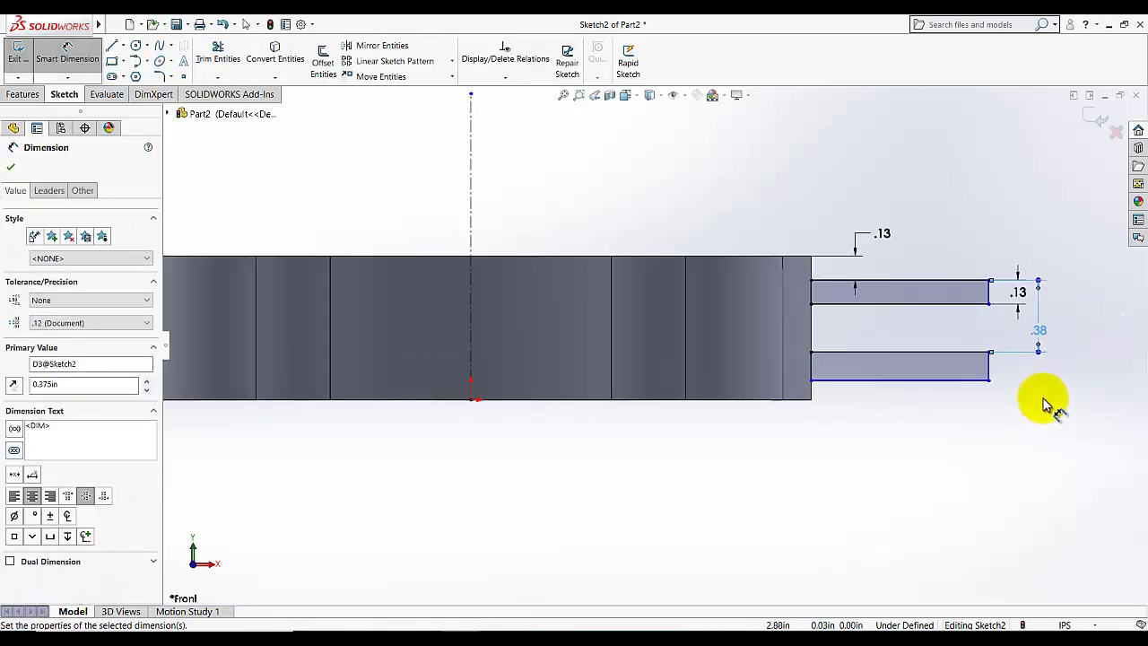
click(959, 359)
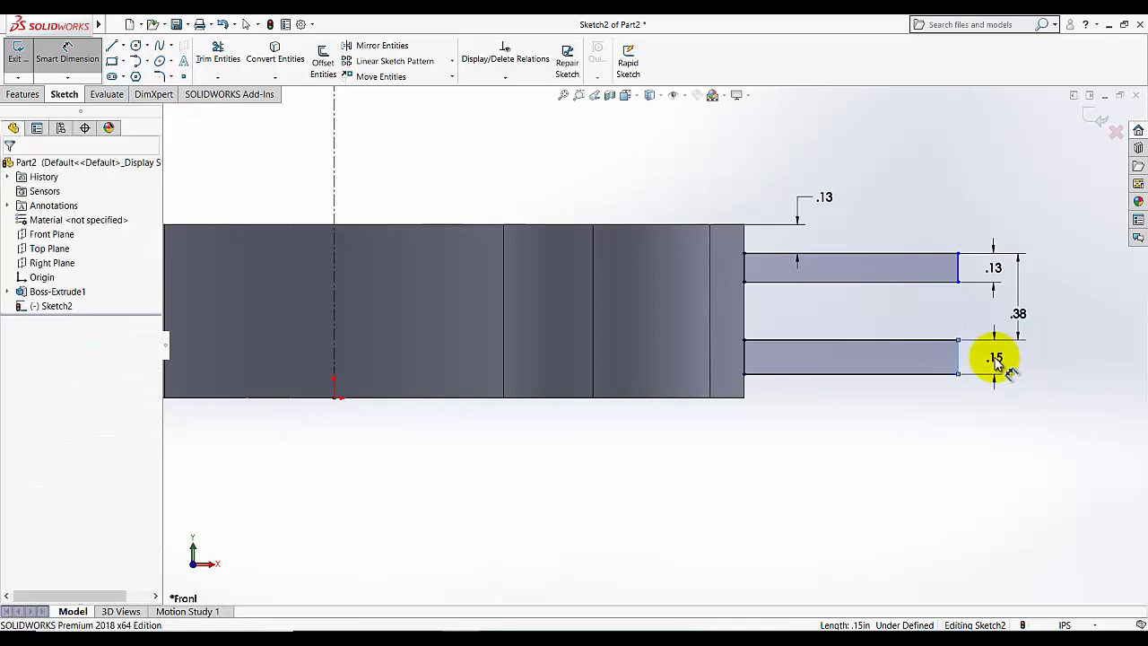
click(995, 358)
key(Return)
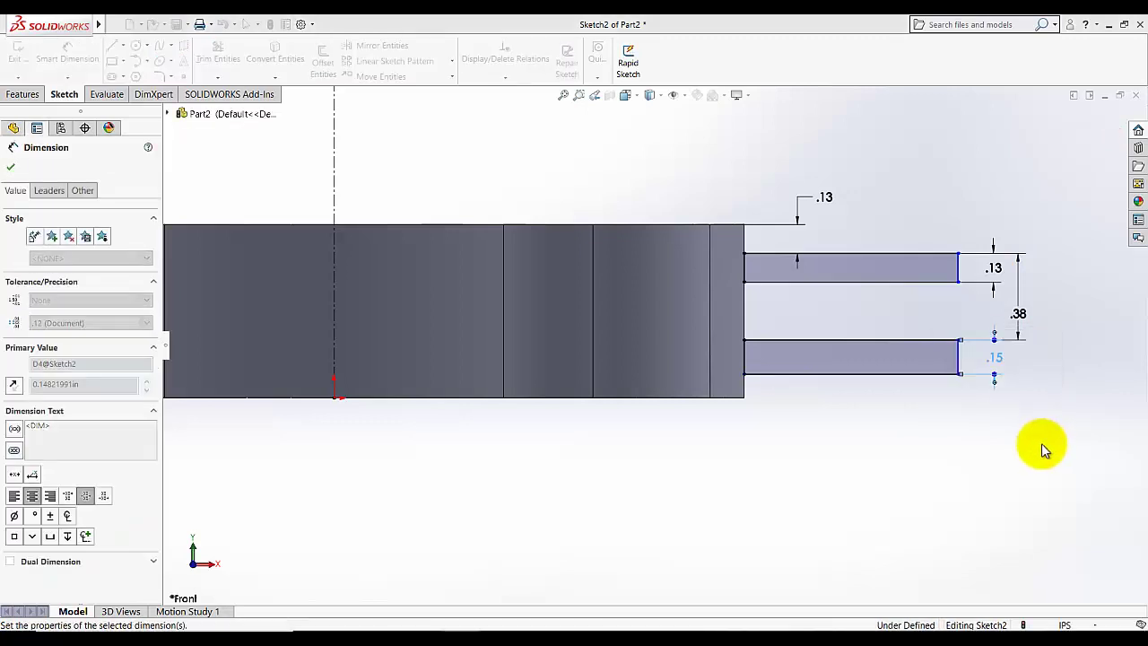
click(11, 166)
scroll(566, 189, up, 3)
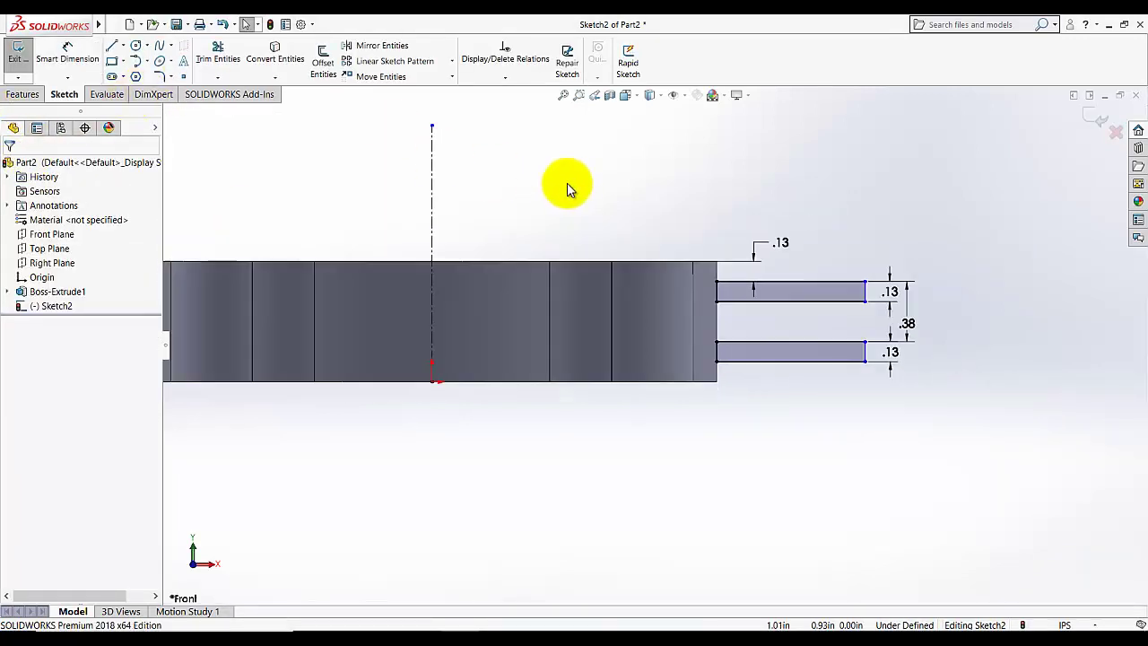
Dimension the upper slot's outer end edge 5.5 in from the vertical centreline
click(67, 61)
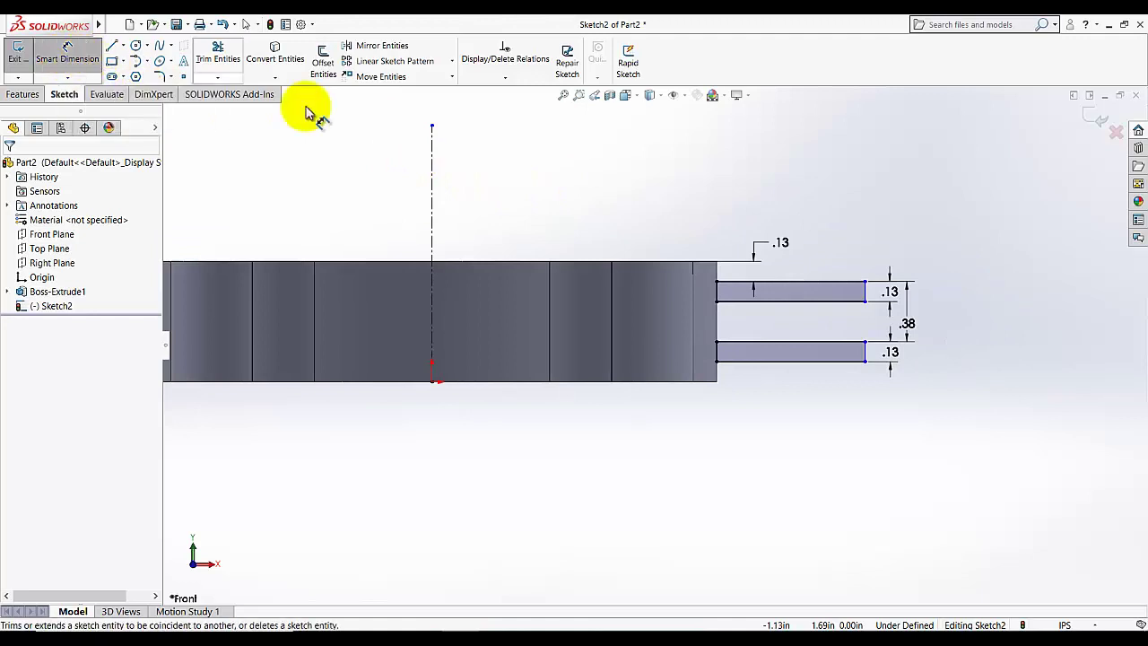
click(865, 296)
click(432, 222)
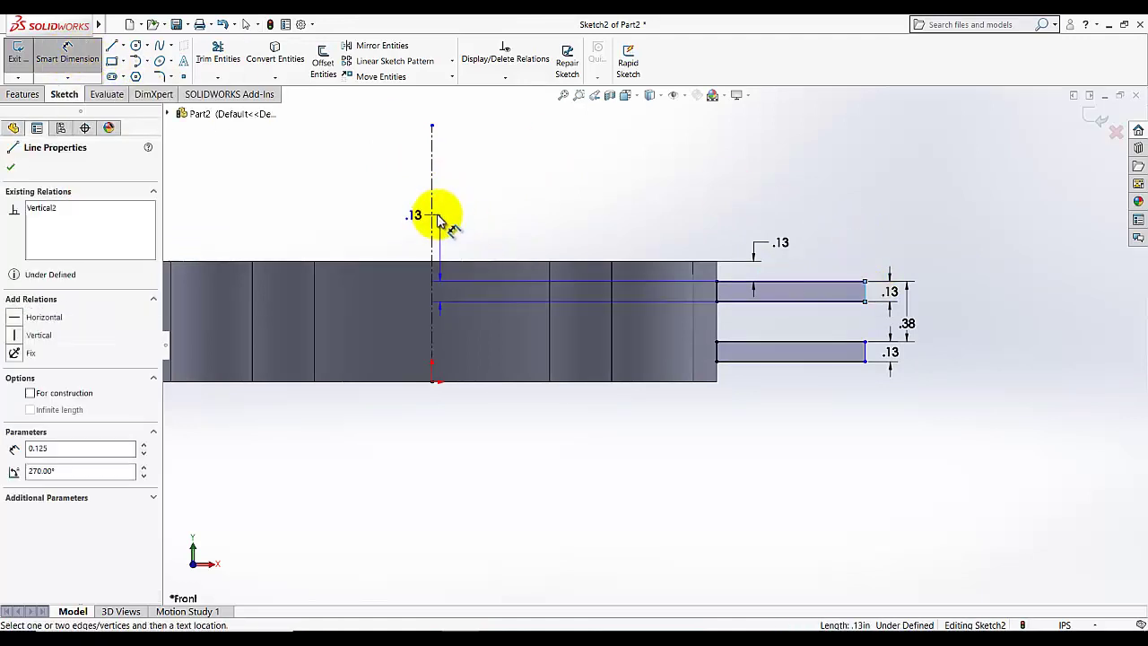
click(368, 108)
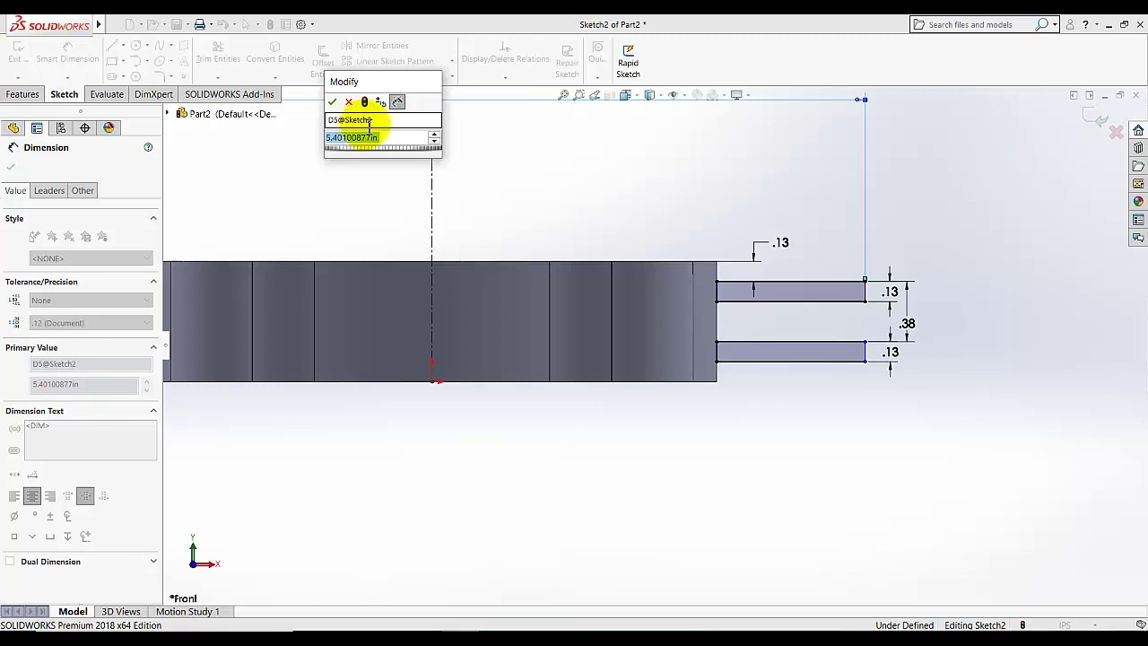
text(5.5)
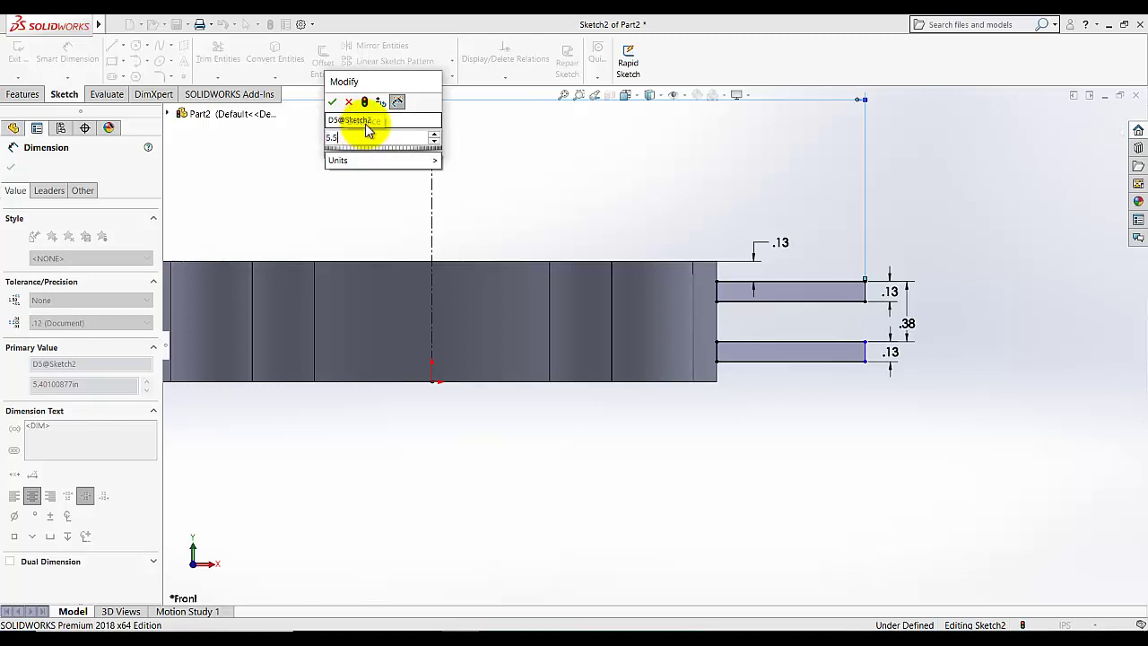
key(Return)
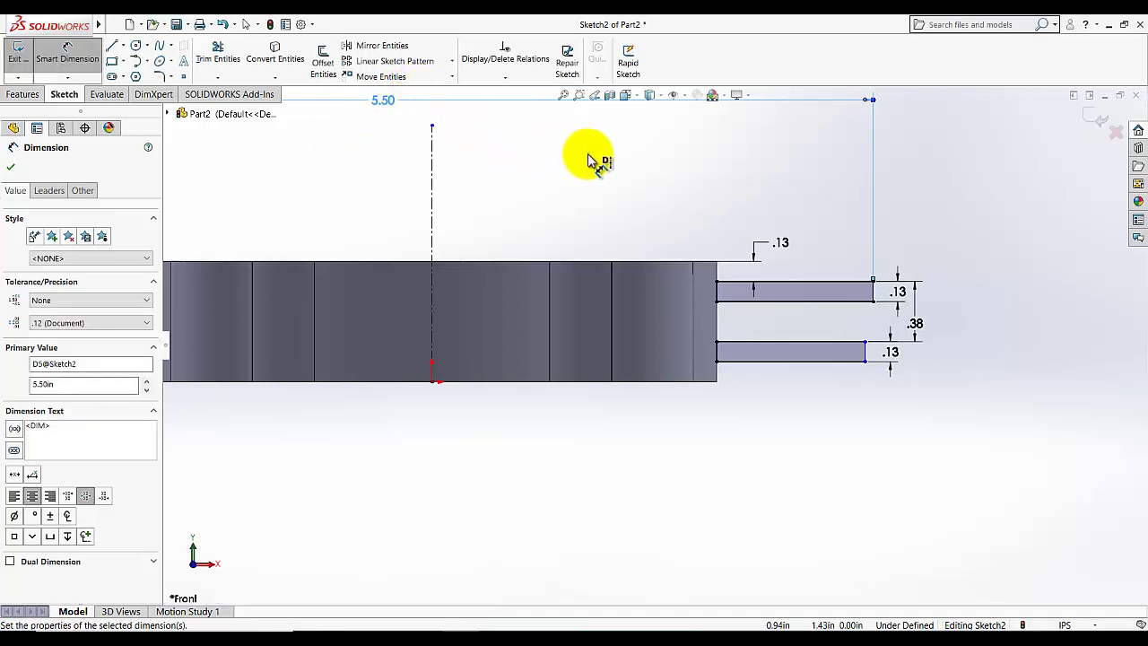
click(72, 63)
click(546, 180)
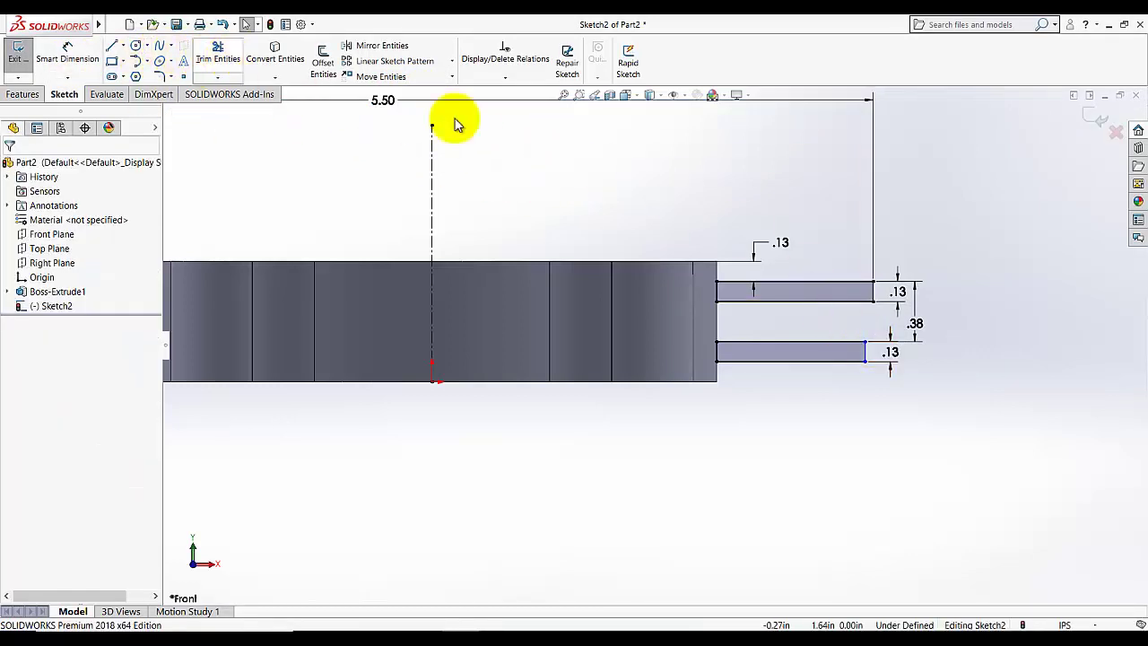
Add an Equal relation between the upper slot's bottom edge and the lower slot's top edge
click(793, 301)
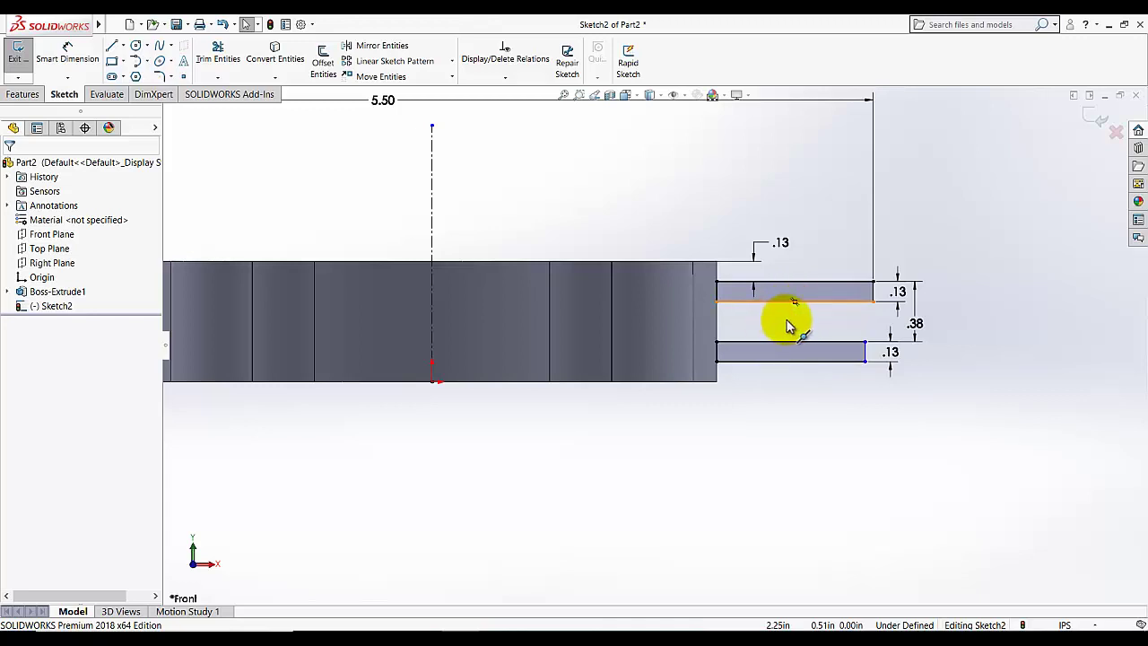
click(953, 367)
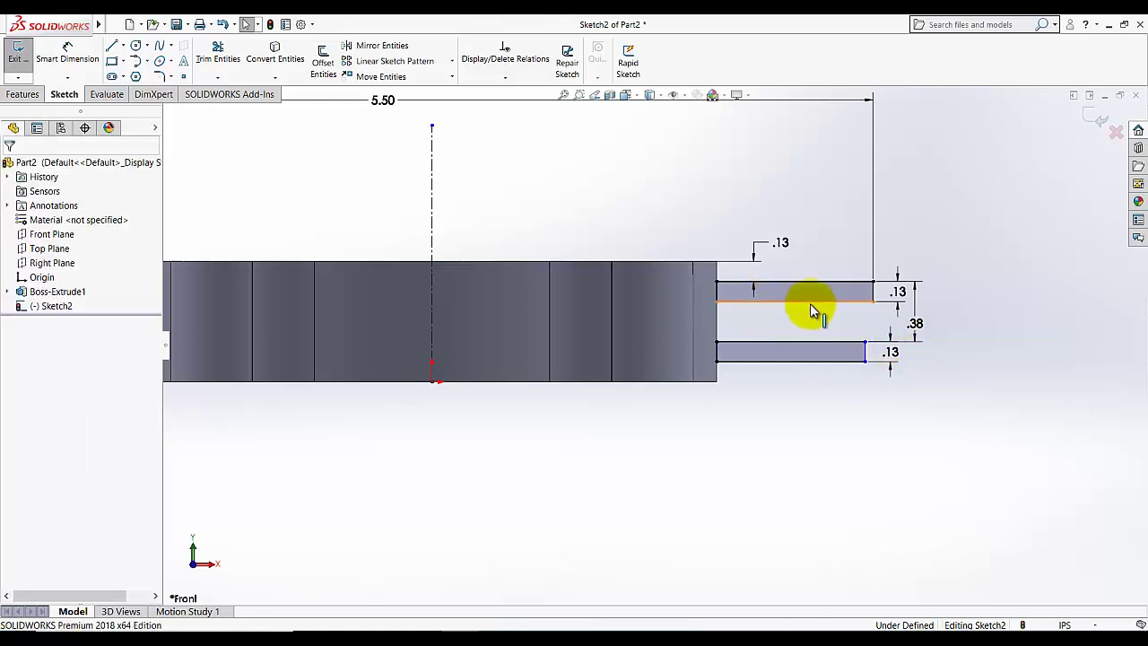
click(811, 305)
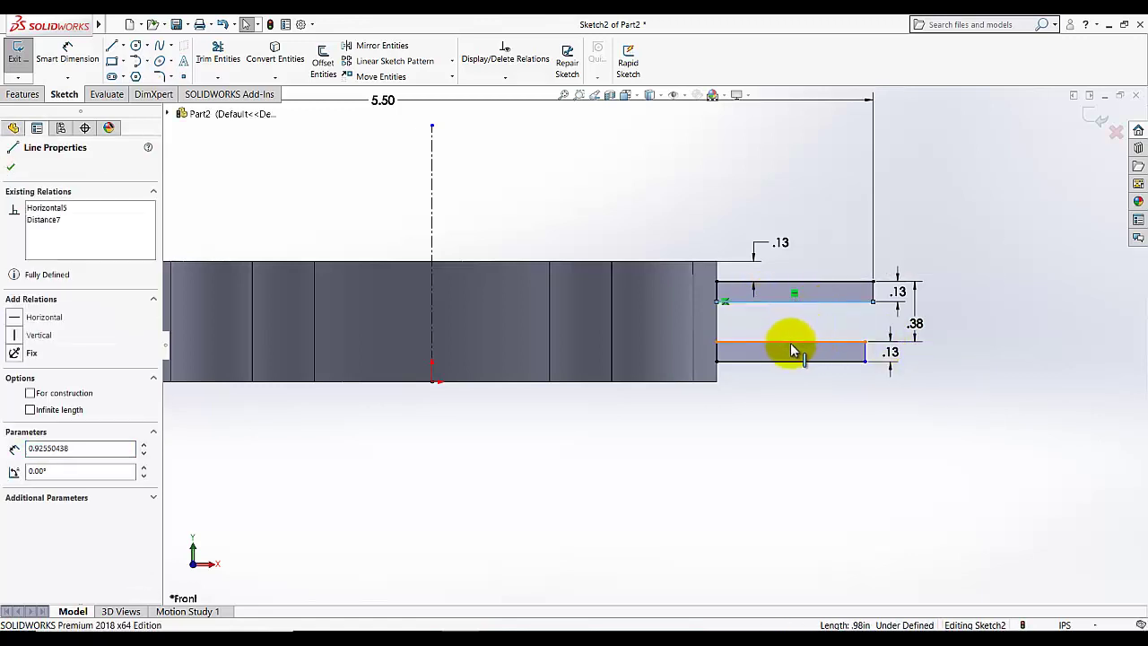
ctrl+click(791, 342)
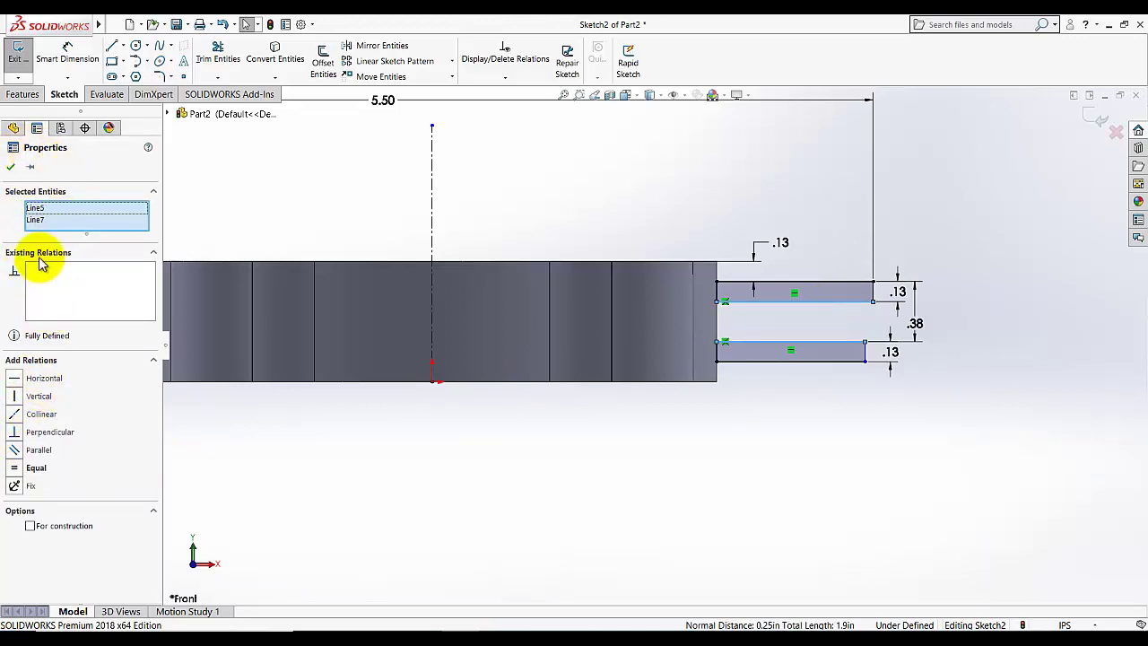
click(19, 471)
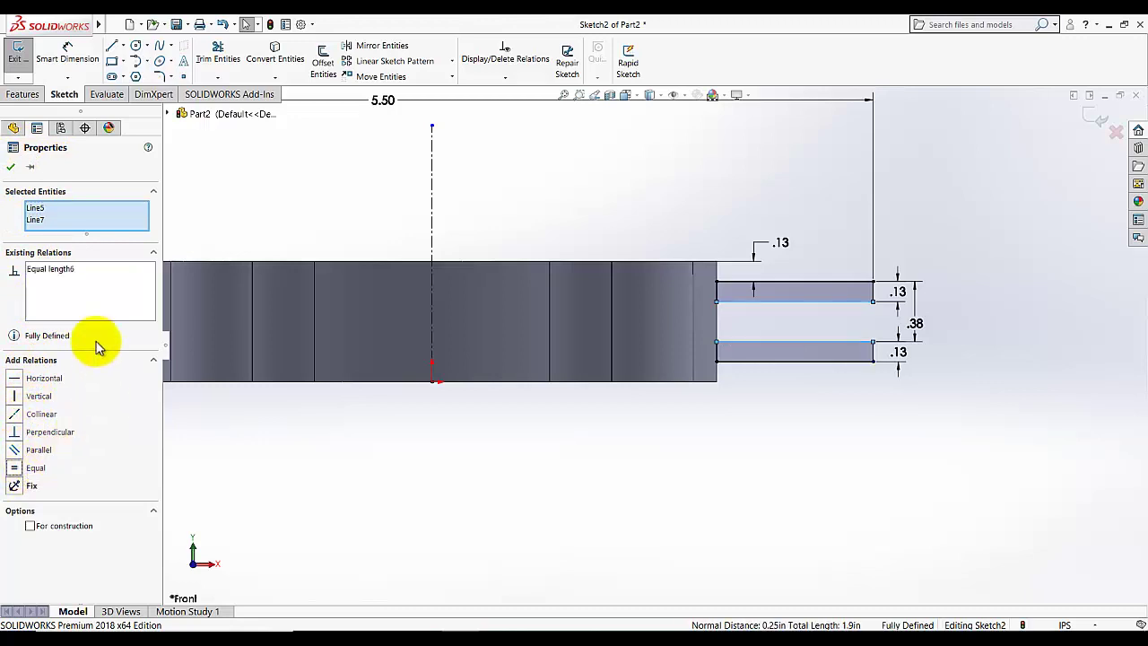
click(11, 168)
Revolve the slot sketch 360° about the vertical centreline, then view the part isometrically
key(z)
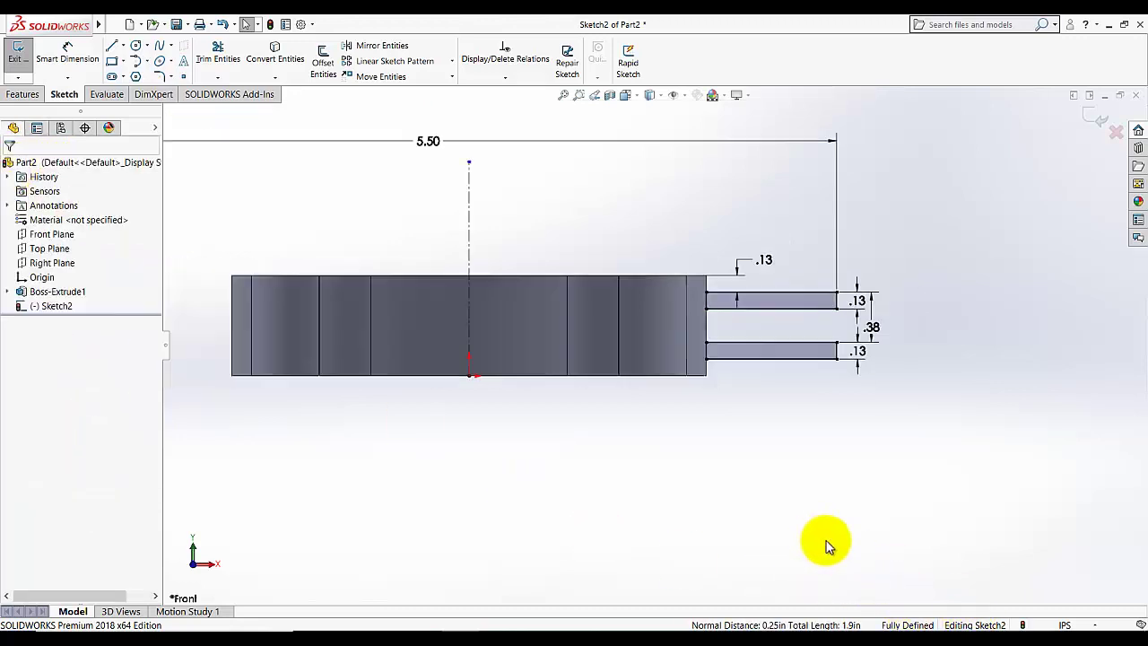
click(18, 55)
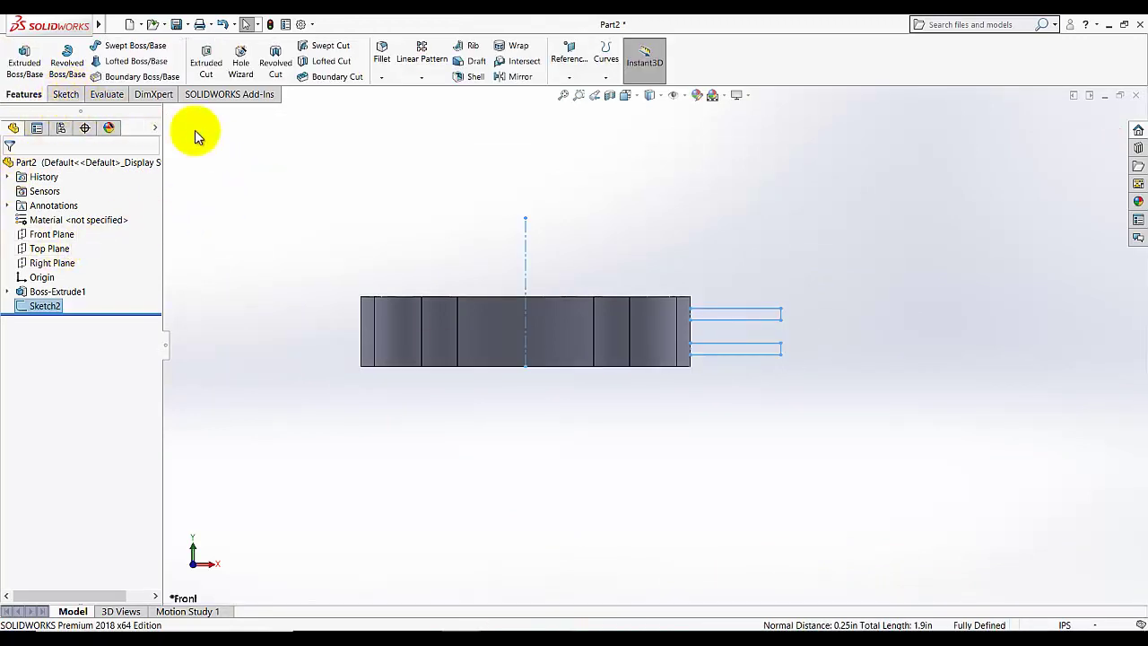
click(67, 61)
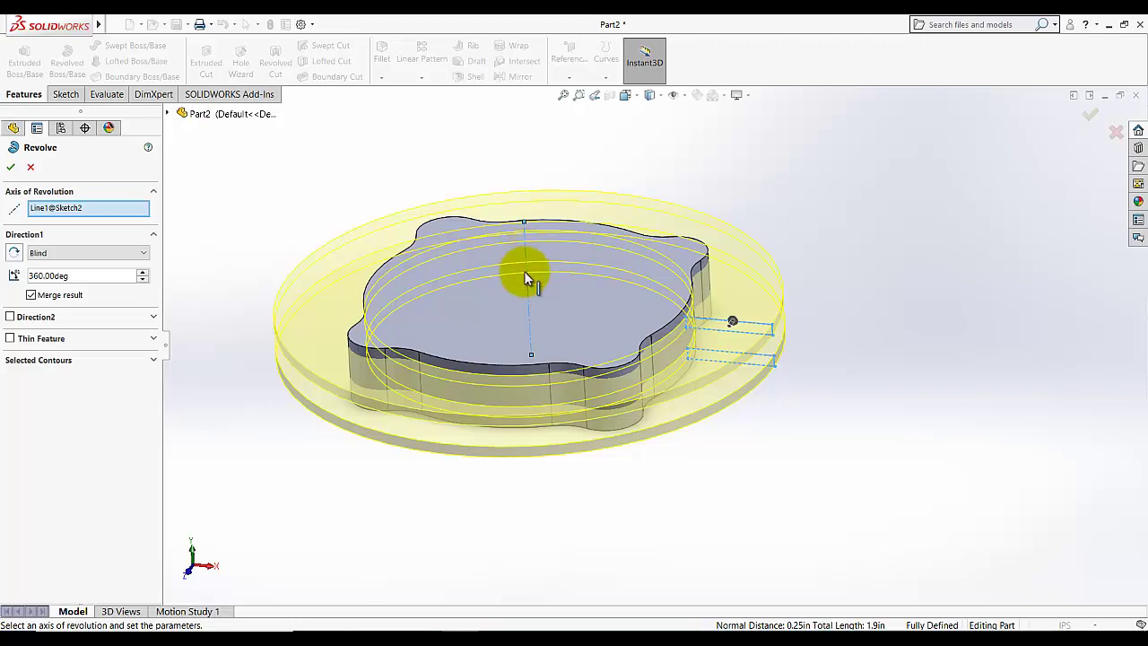
right_click(76, 211)
click(116, 217)
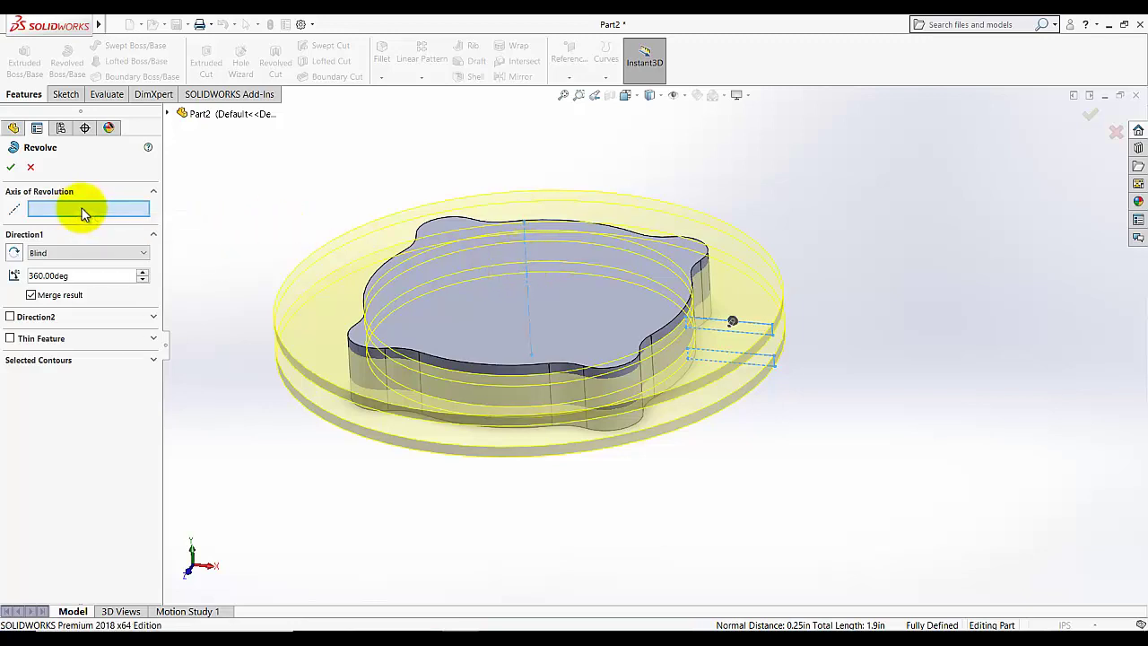
click(524, 243)
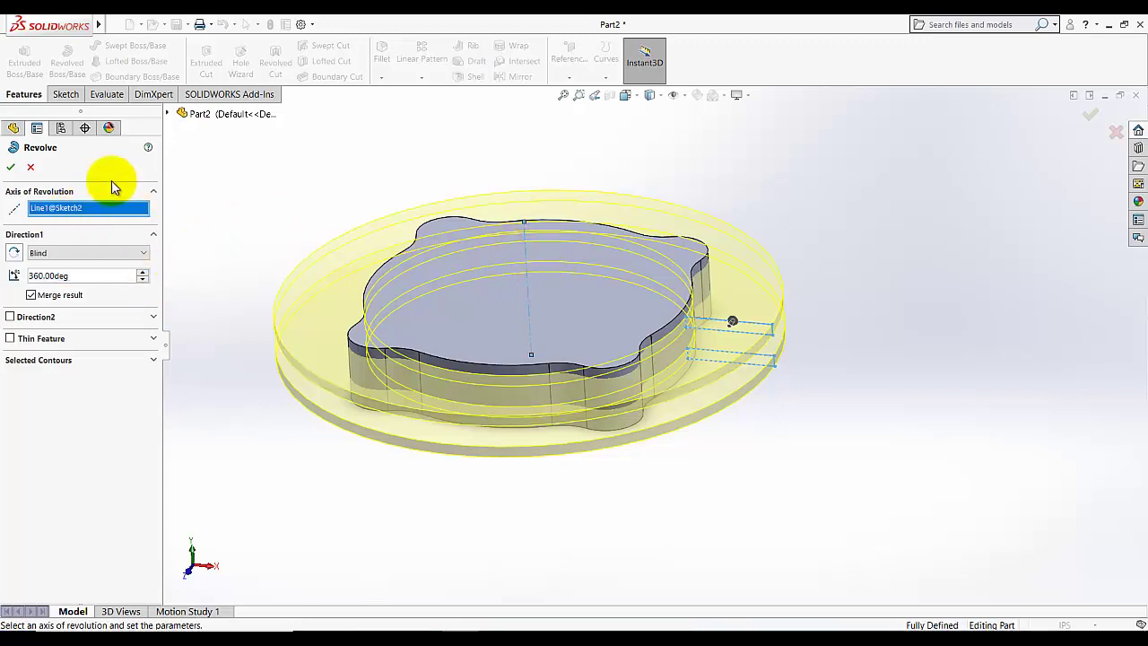
key(Return)
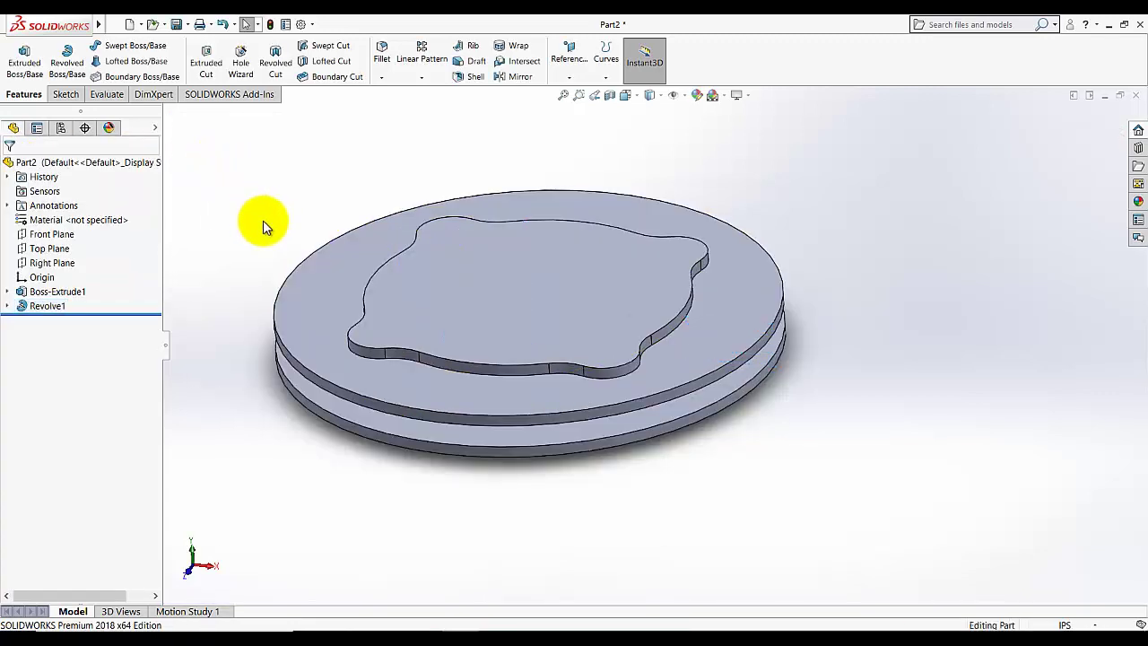
middle_drag(263, 219, 557, 135)
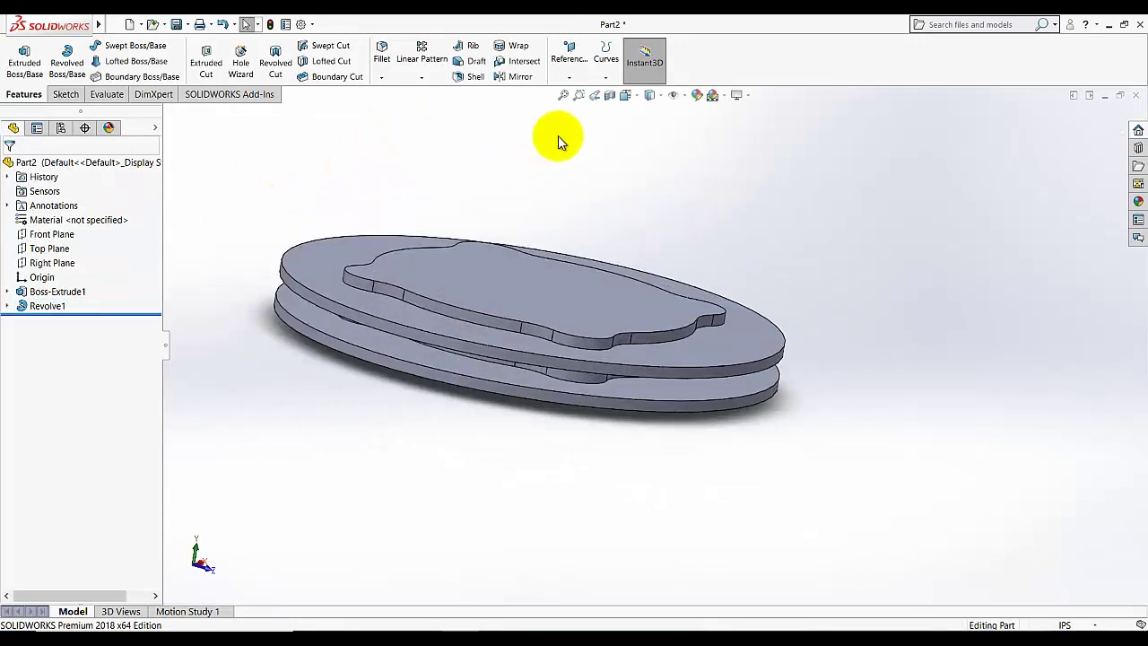
click(625, 96)
click(685, 127)
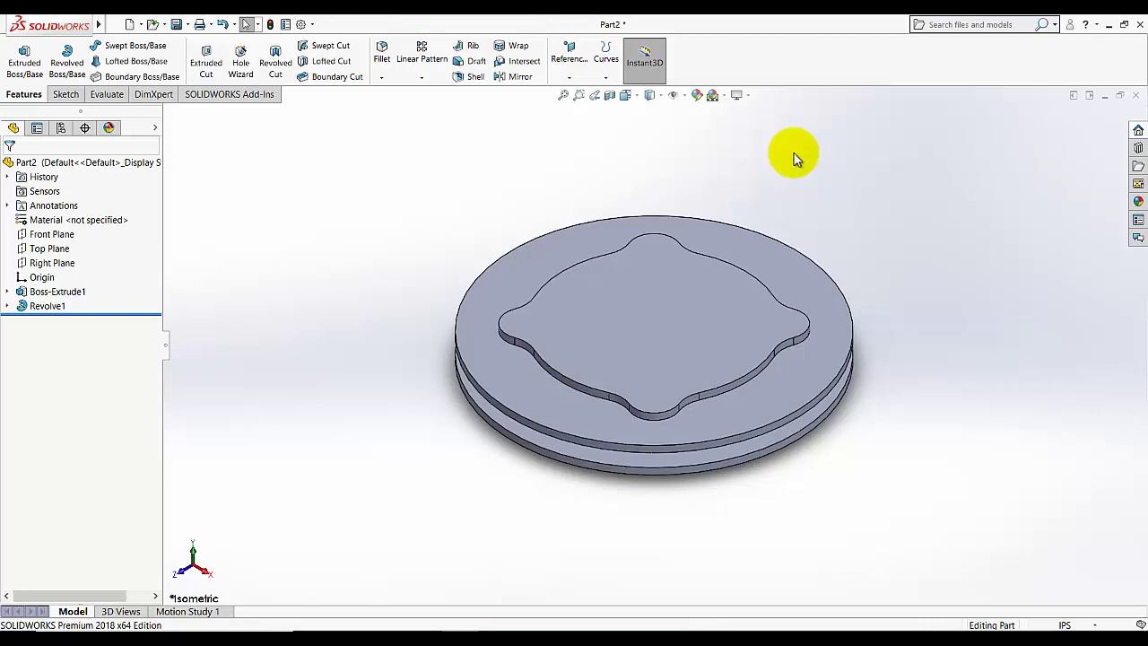
Start a new sketch on the Front Plane, viewed normal to it
click(52, 235)
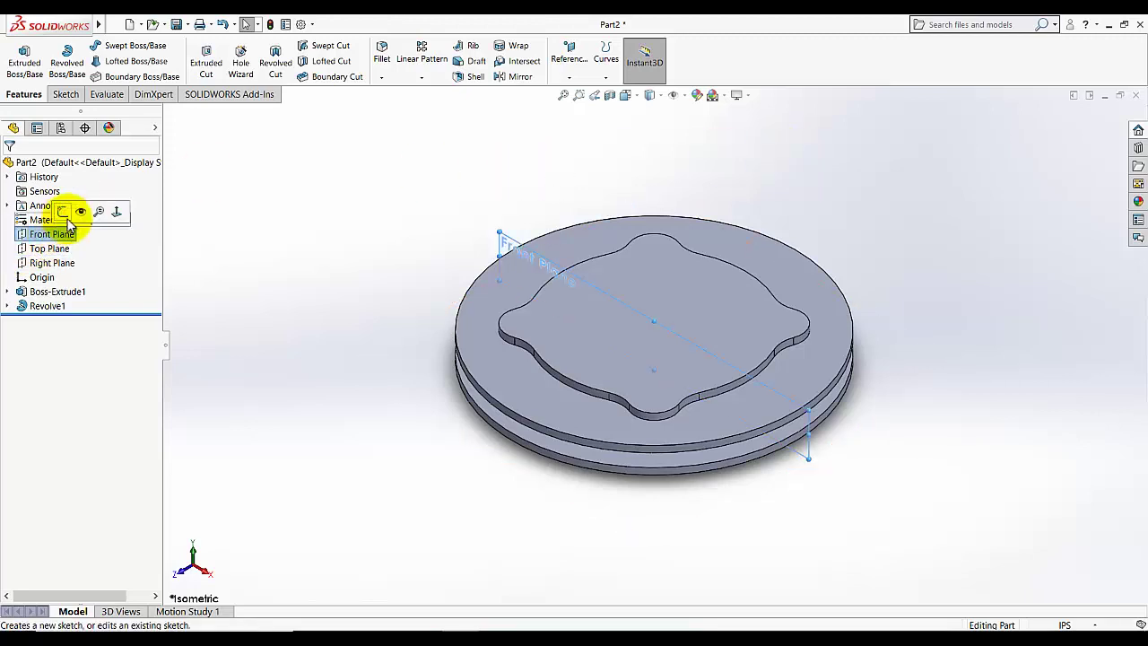
click(74, 219)
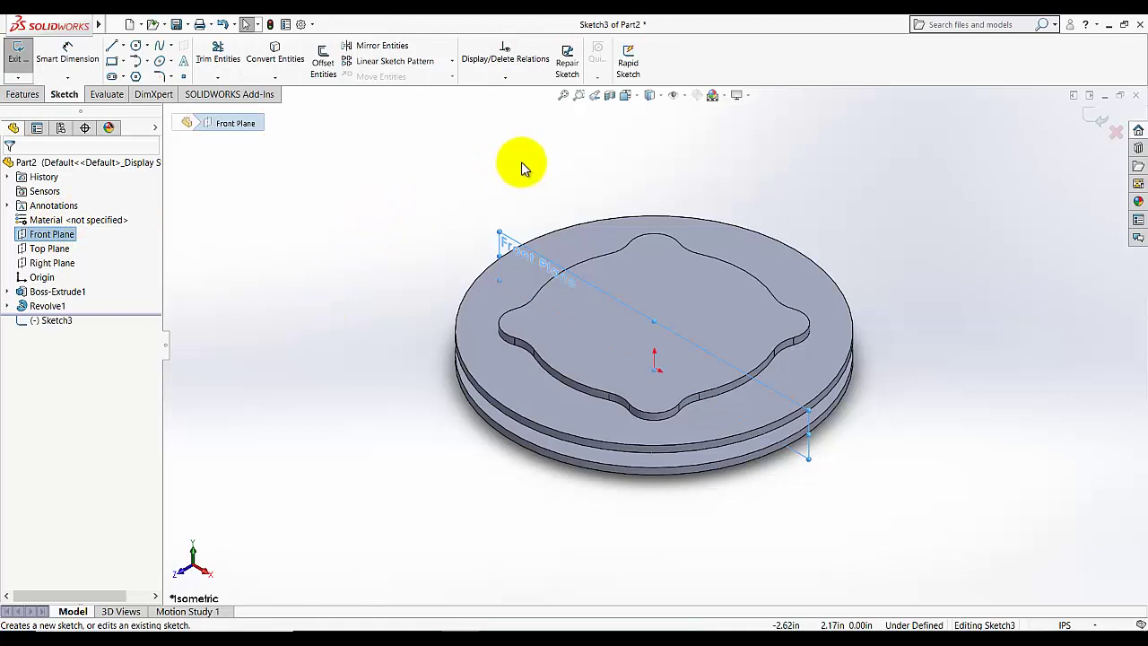
key(space)
click(531, 198)
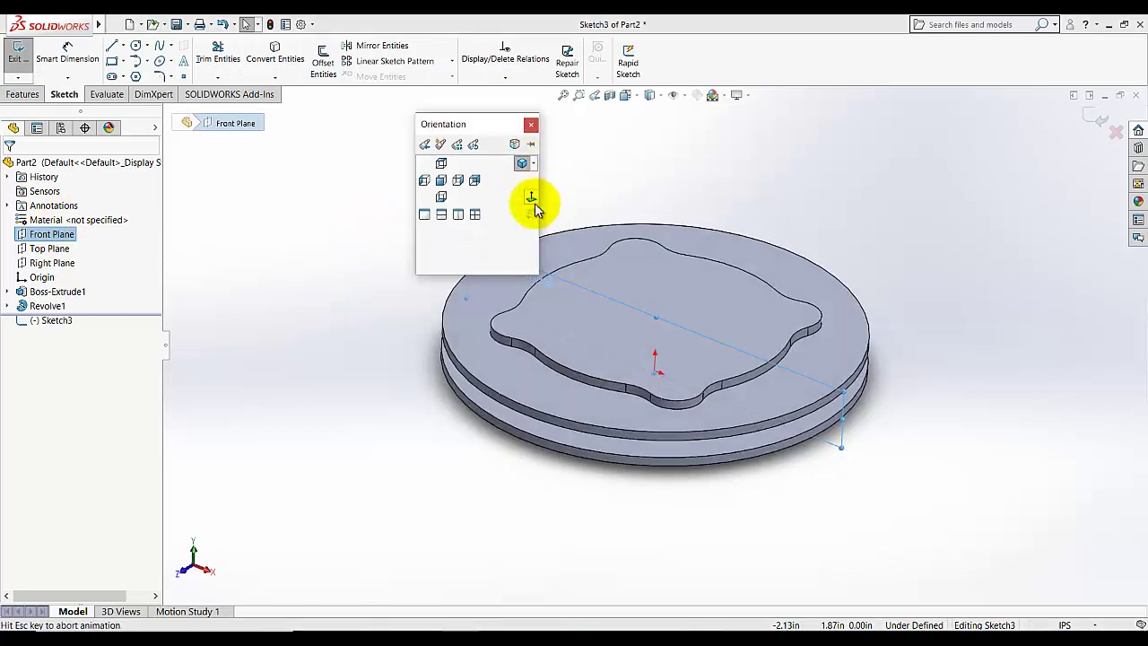
scroll(824, 504, down, 3)
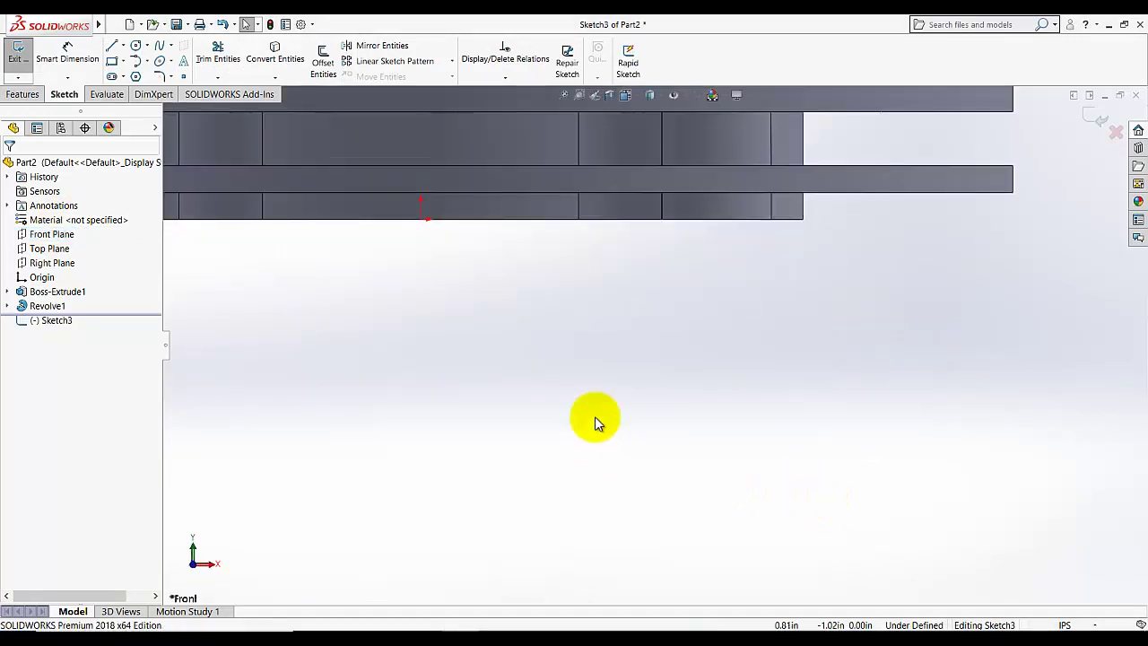
Draw a short vertical line and a gently sloped line from the disc's bottom edge
click(112, 46)
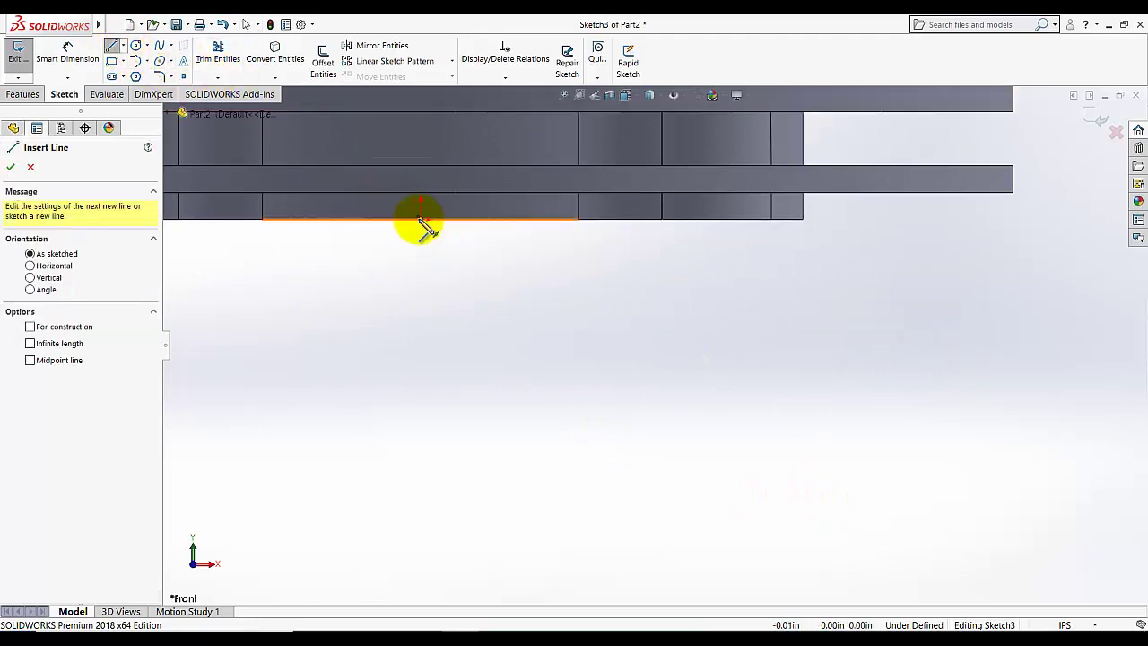
click(422, 220)
click(420, 199)
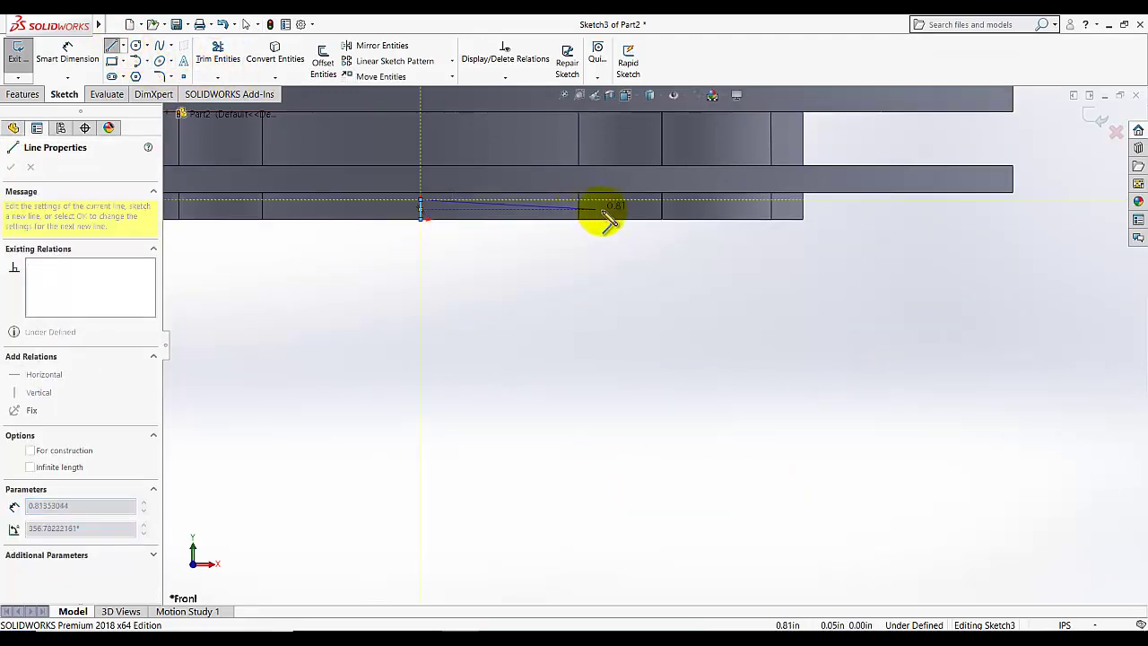
click(695, 218)
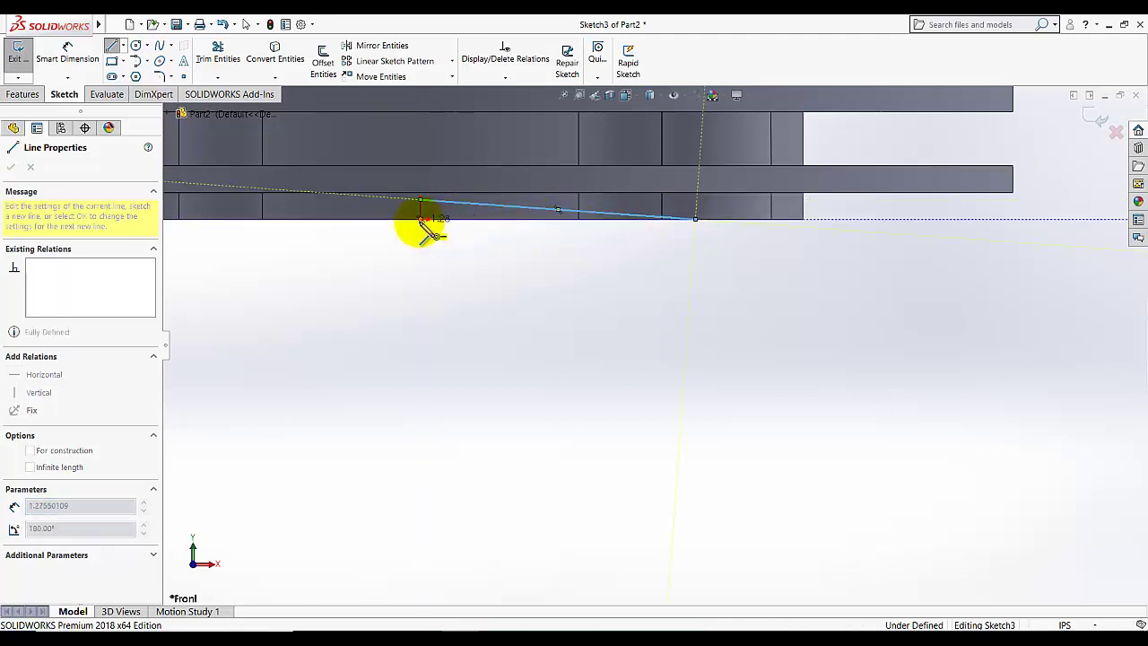
right_click(430, 285)
click(441, 287)
key(f)
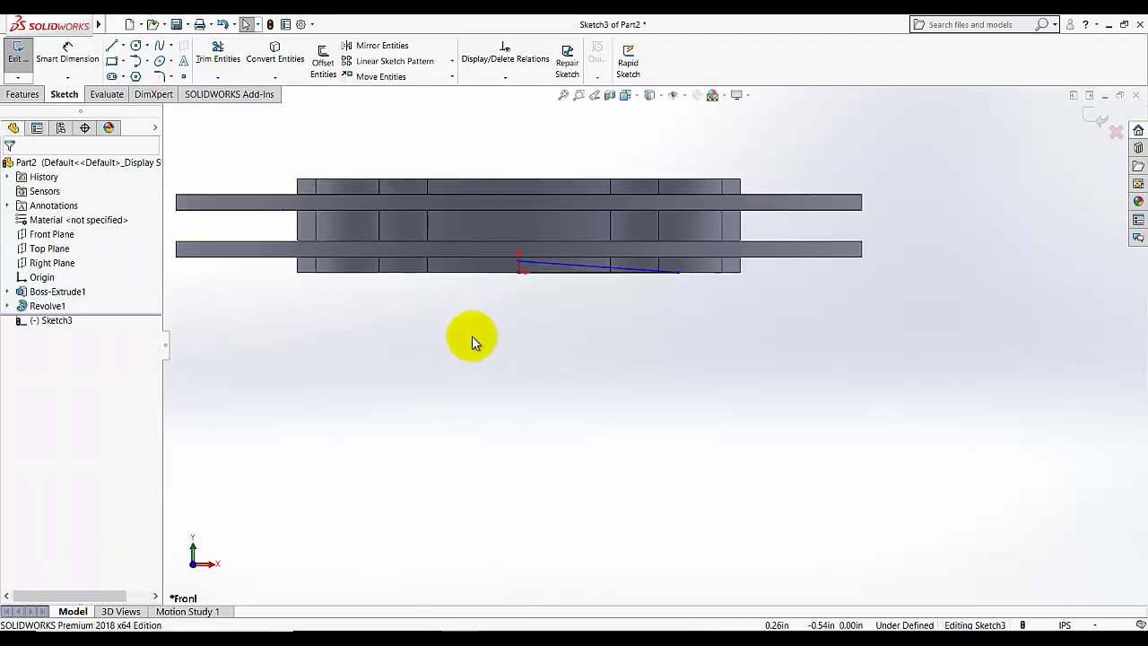
scroll(417, 332, down, 2)
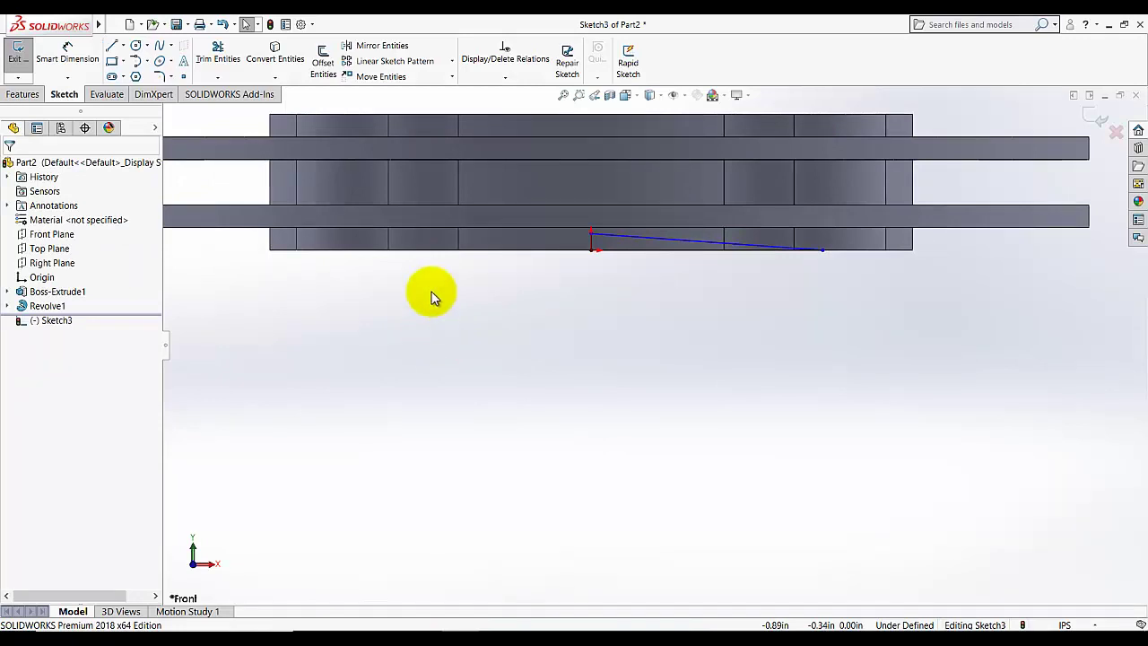
scroll(436, 273, down, 1)
Dimension the profile's vertical edge to .05 in and its horizontal length to 1.5 in
click(81, 54)
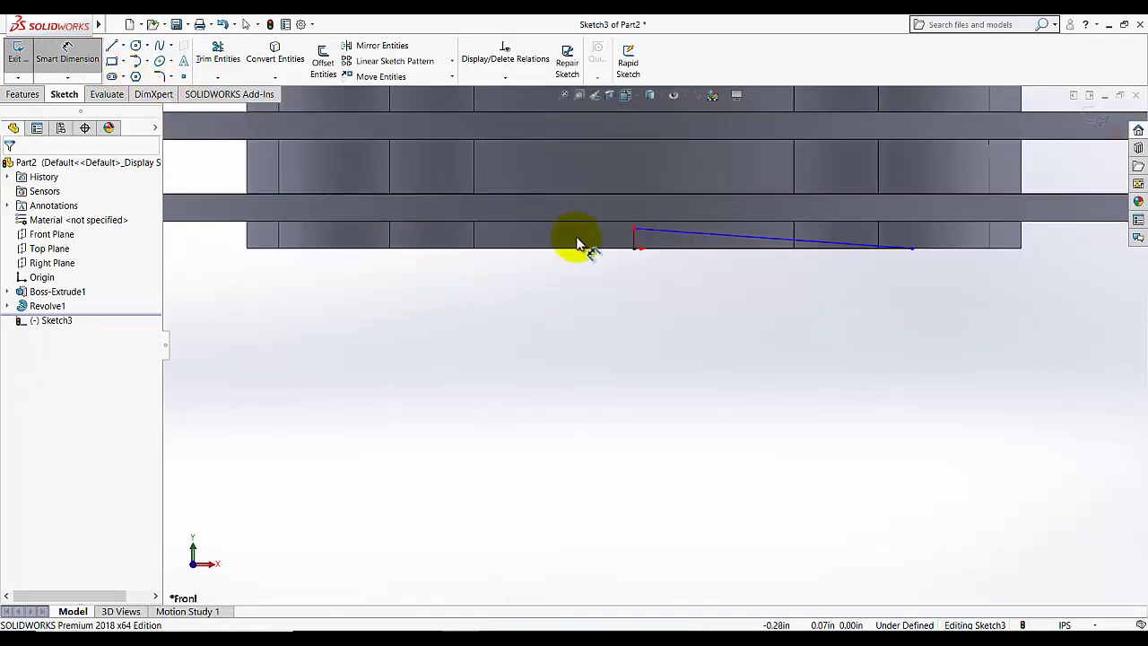
click(634, 235)
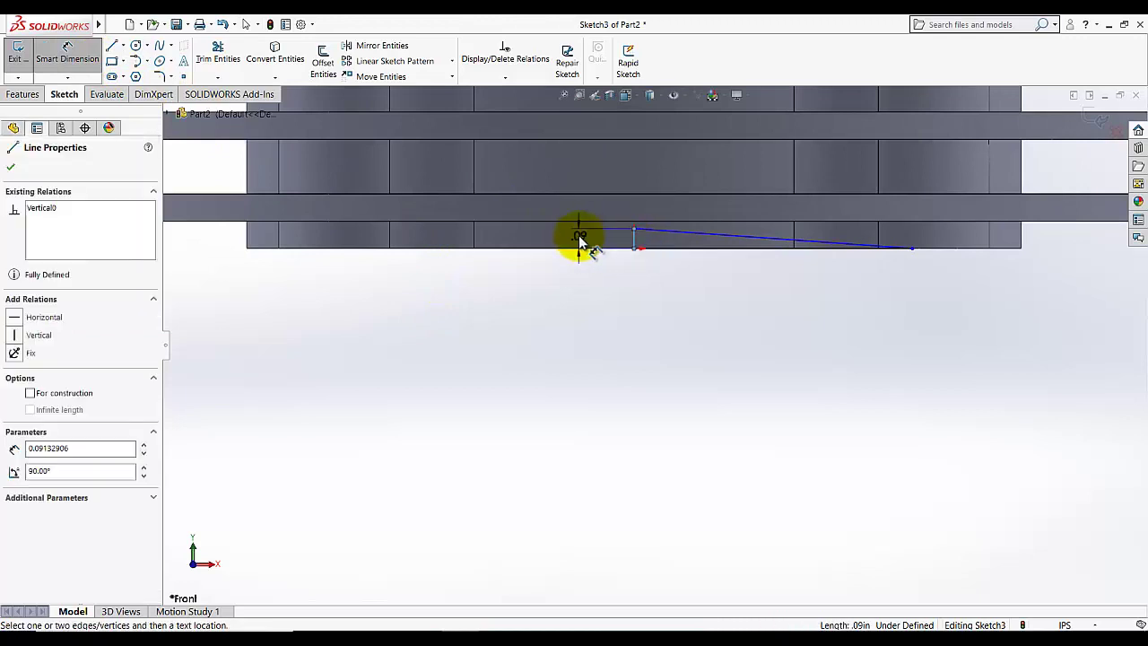
click(584, 238)
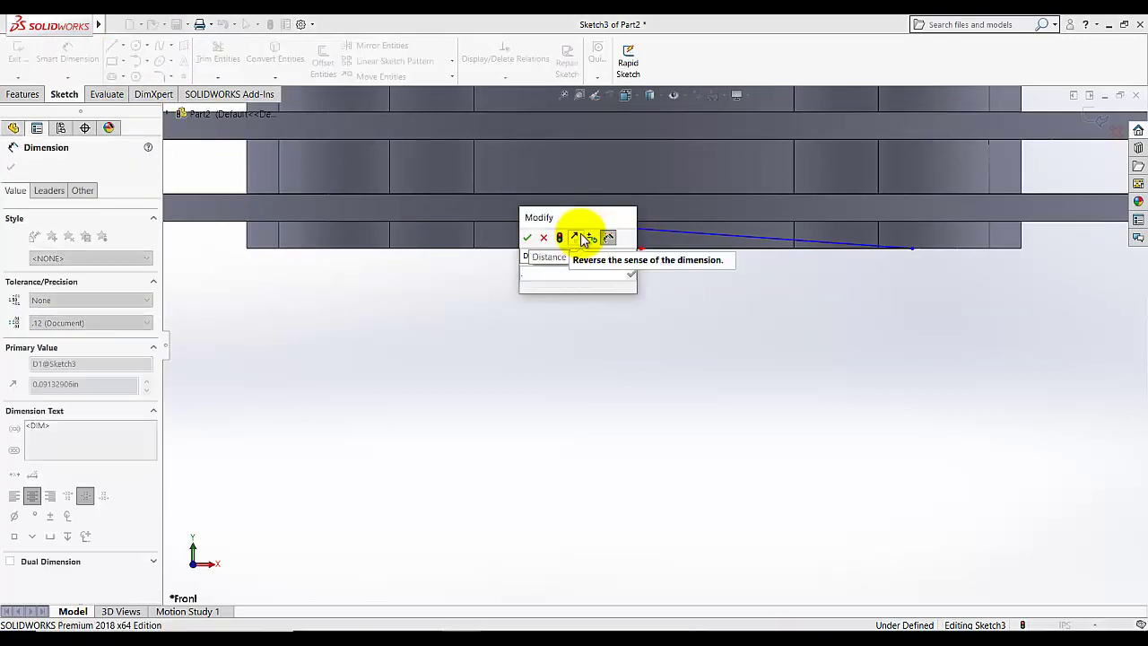
text(.05)
key(Return)
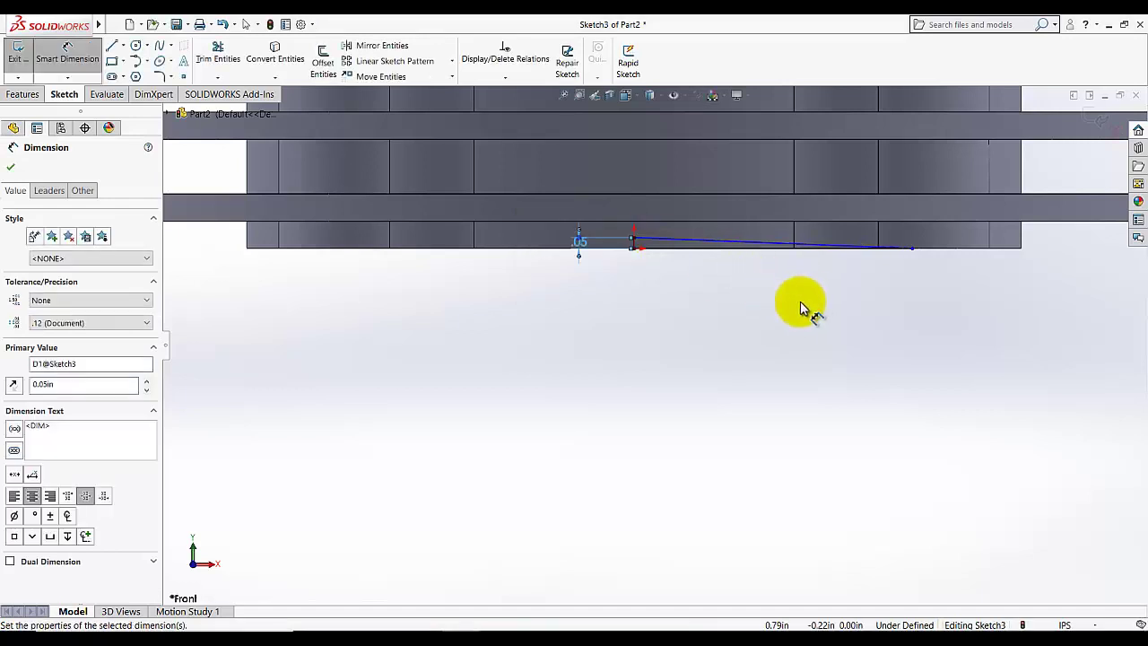
scroll(643, 251, down, 2)
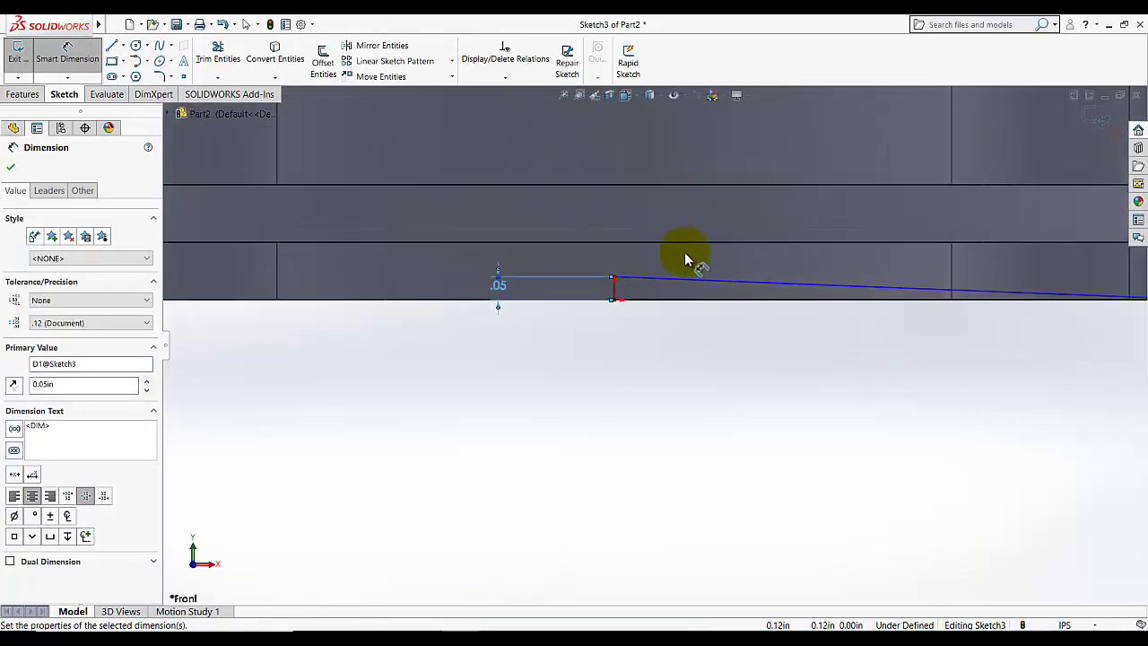
click(615, 291)
key(z)
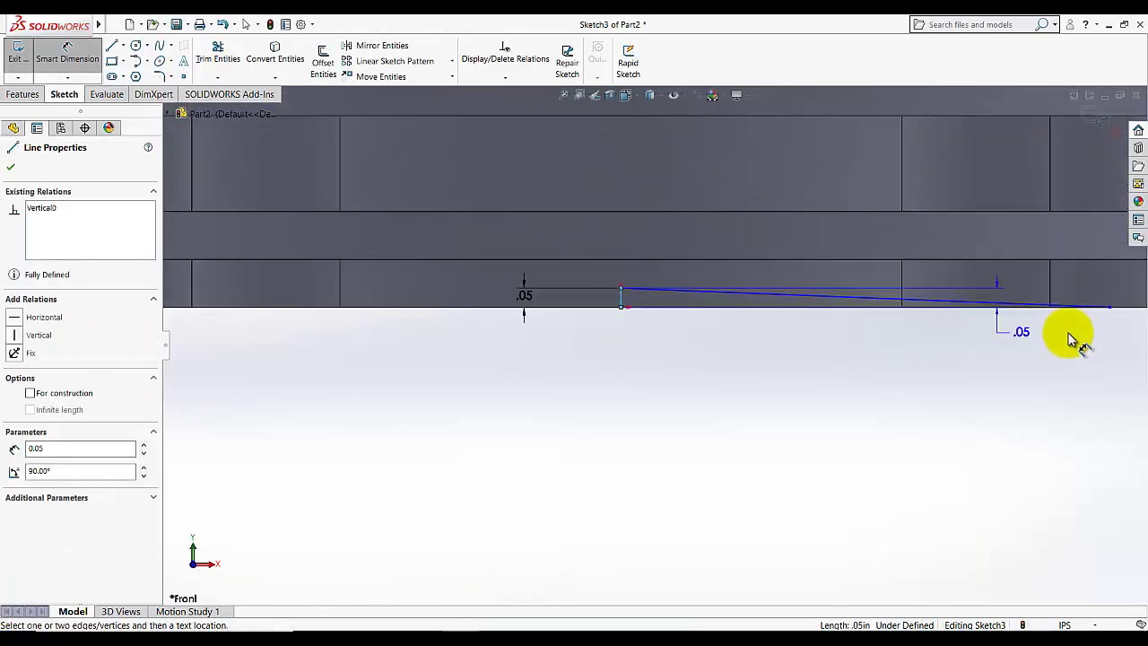
click(1110, 310)
click(833, 395)
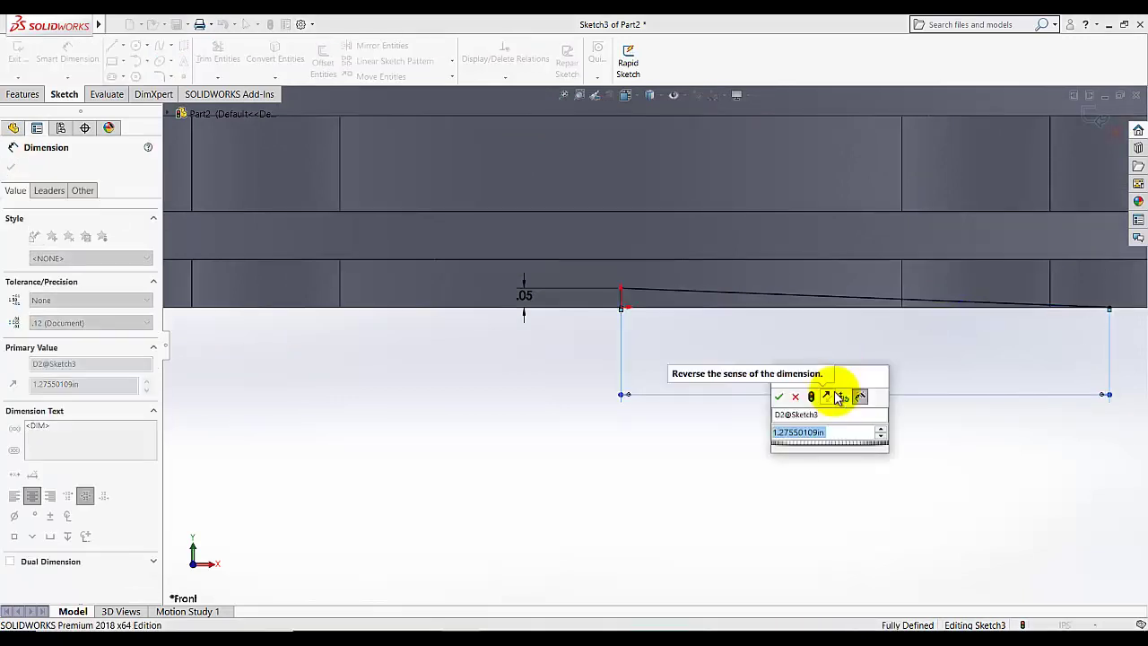
text(1.5)
key(Return)
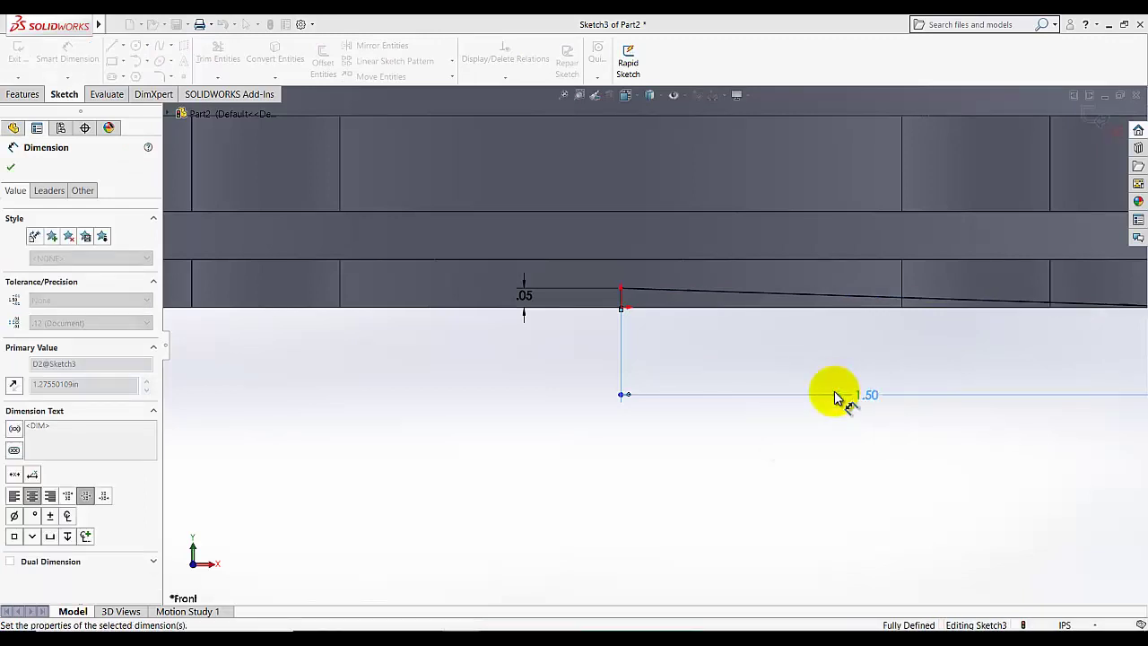
scroll(663, 349, up, 2)
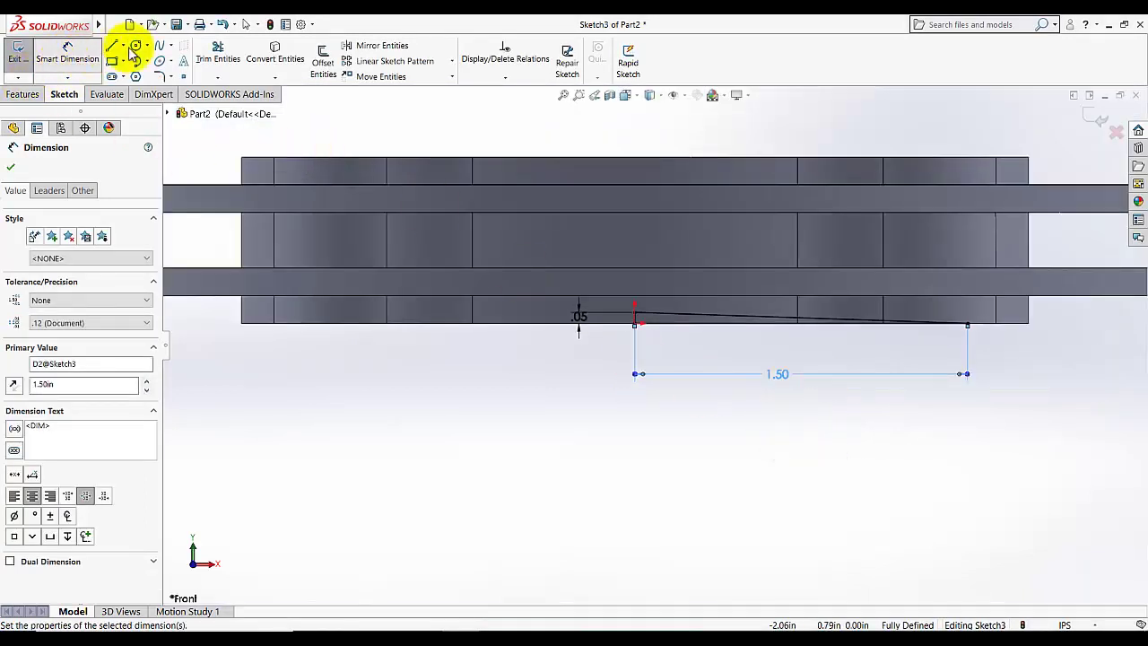
click(126, 46)
Draw a vertical centerline upward from the profile's left end and exit Sketch3
click(145, 77)
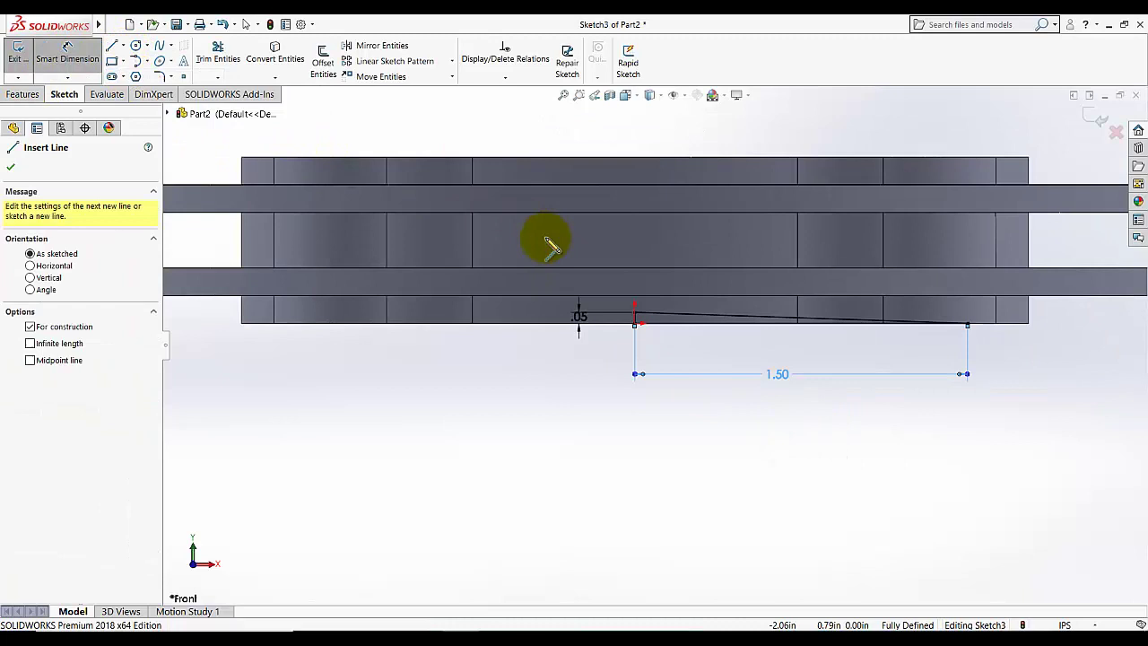
click(635, 315)
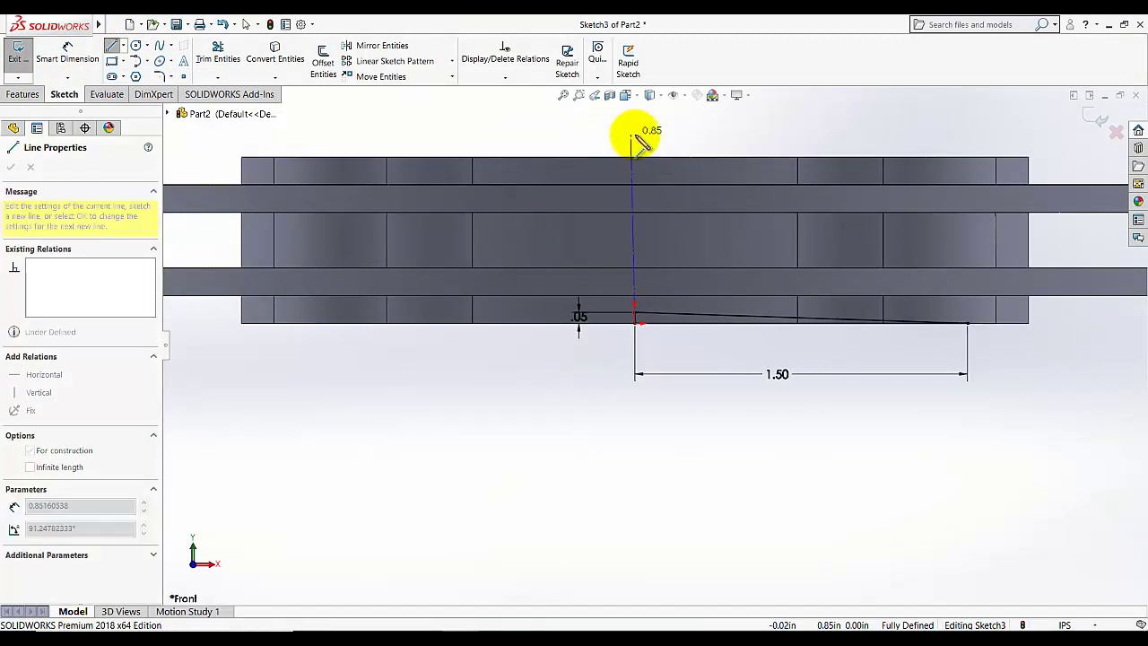
click(634, 136)
right_click(578, 137)
click(588, 149)
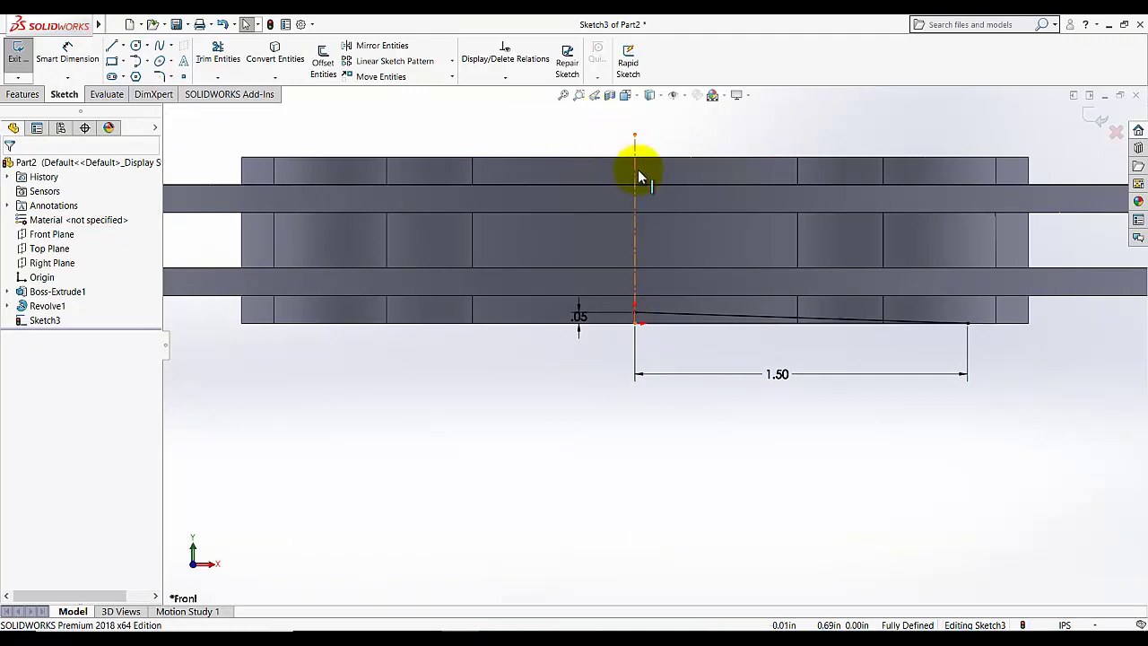
click(18, 52)
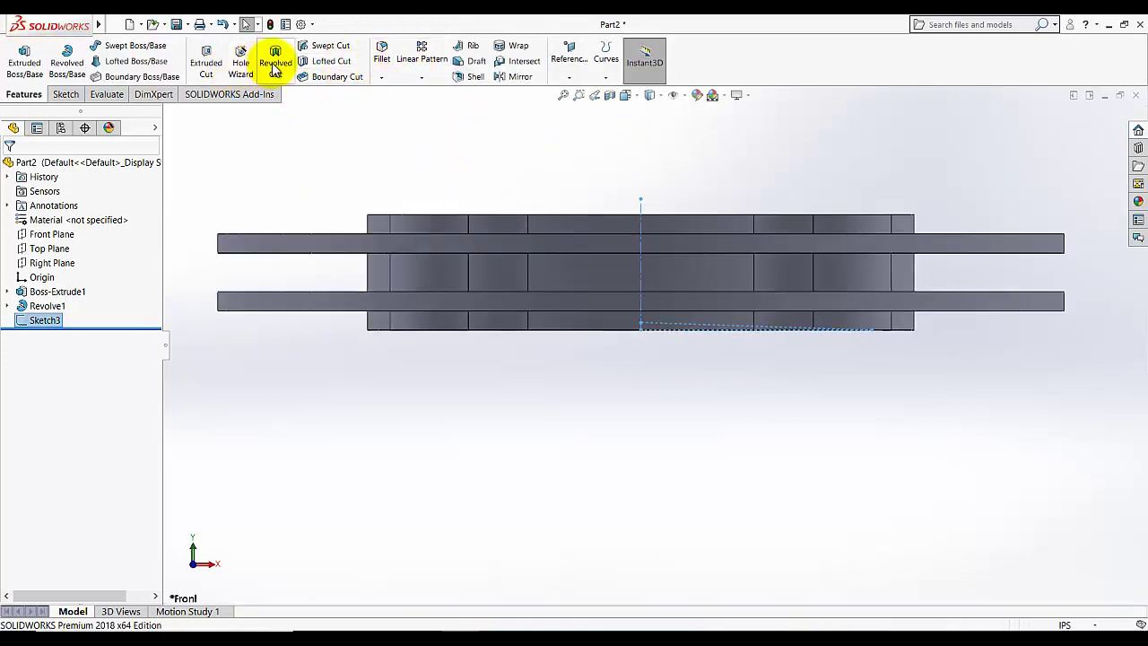
Apply a 360° revolved cut about Sketch3's centreline, leaving a shallow conical recess underneath
middle_drag(571, 127, 568, 102)
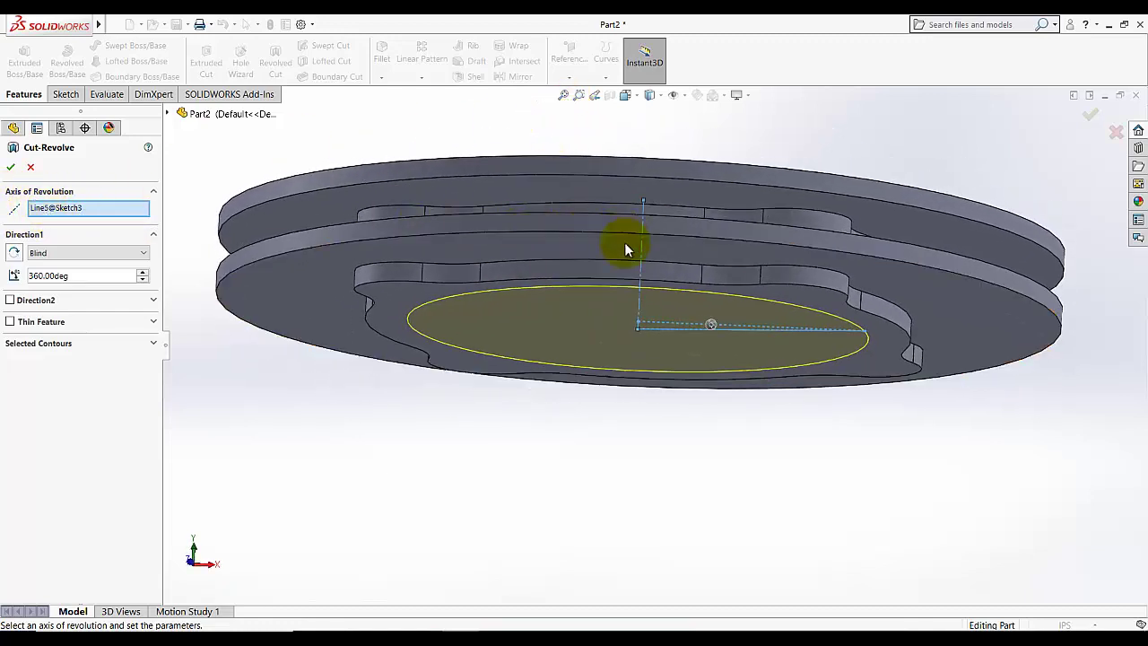
click(11, 167)
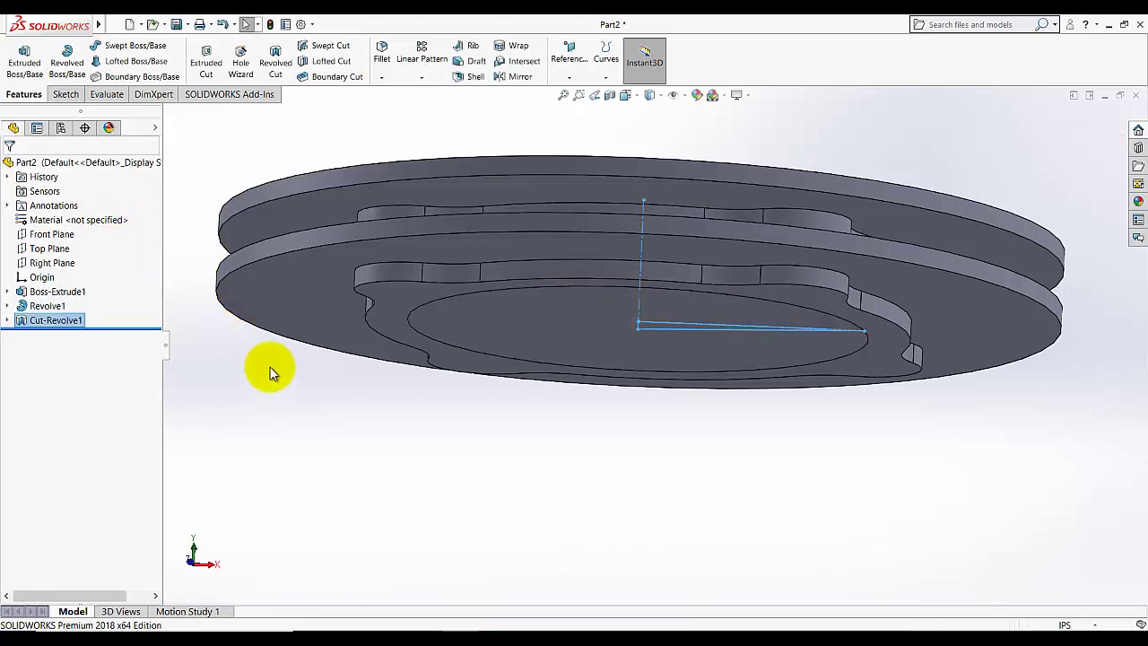
click(366, 421)
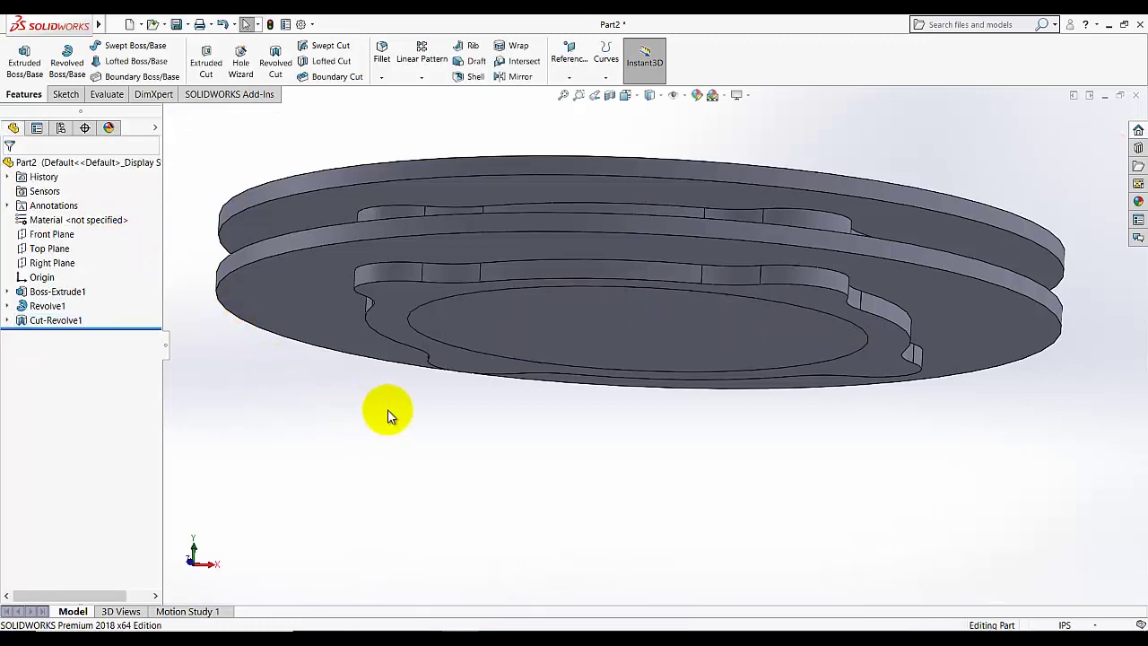
scroll(421, 420, up, 3)
From the isometric view, start a new sketch on the disc's top face, viewed normal to it
click(625, 95)
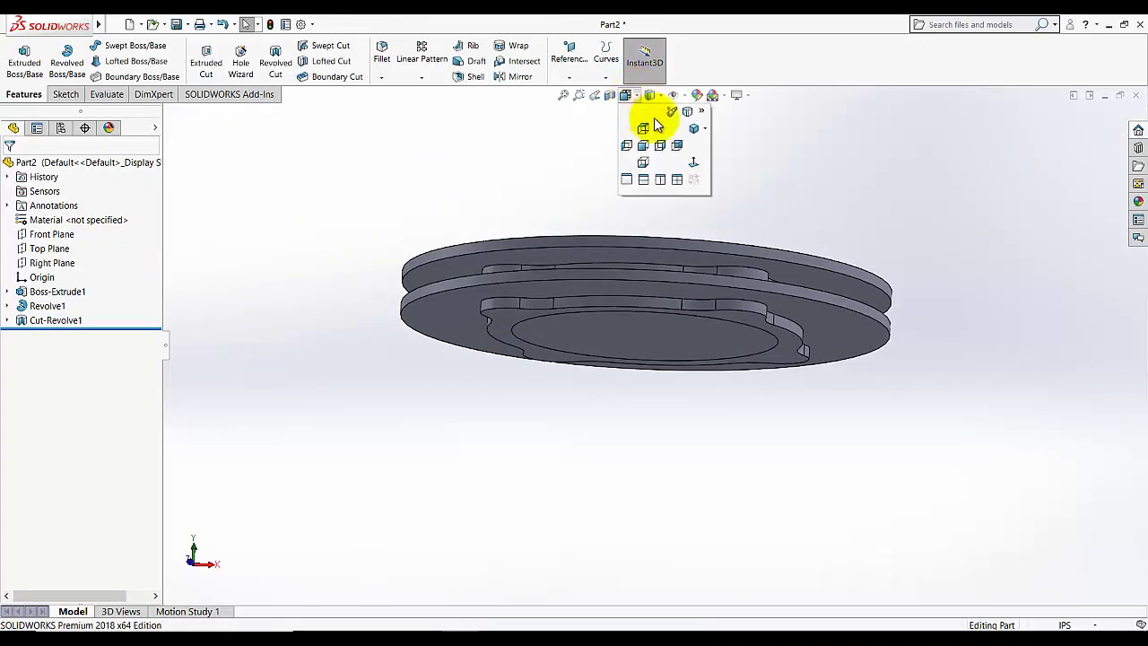
click(644, 127)
click(56, 96)
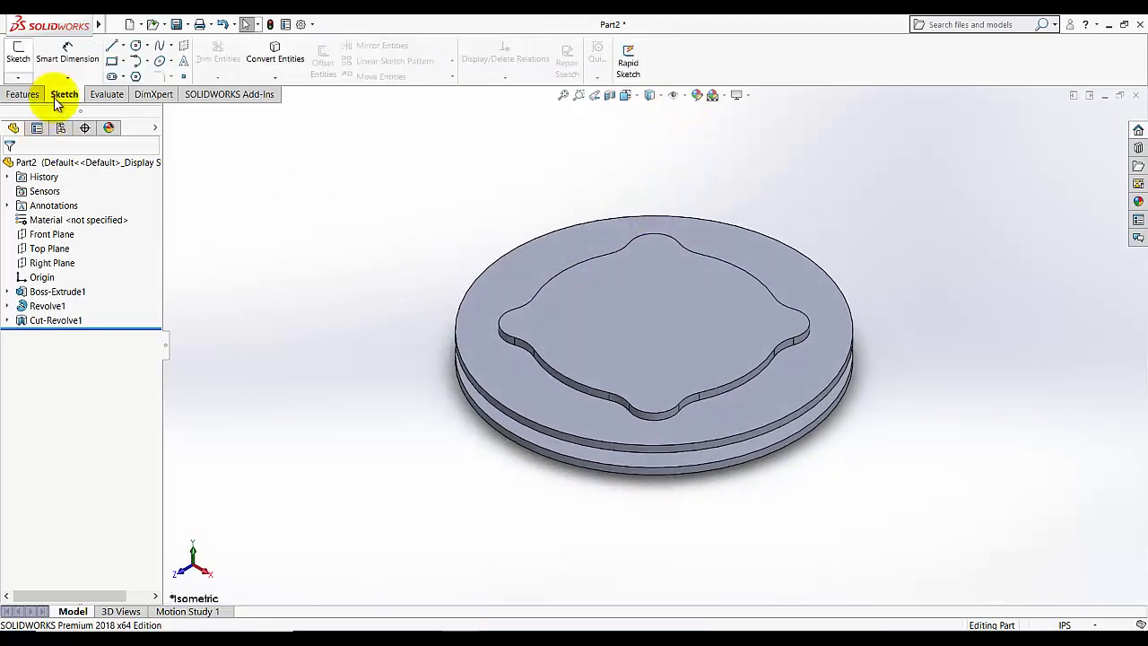
click(16, 62)
click(611, 327)
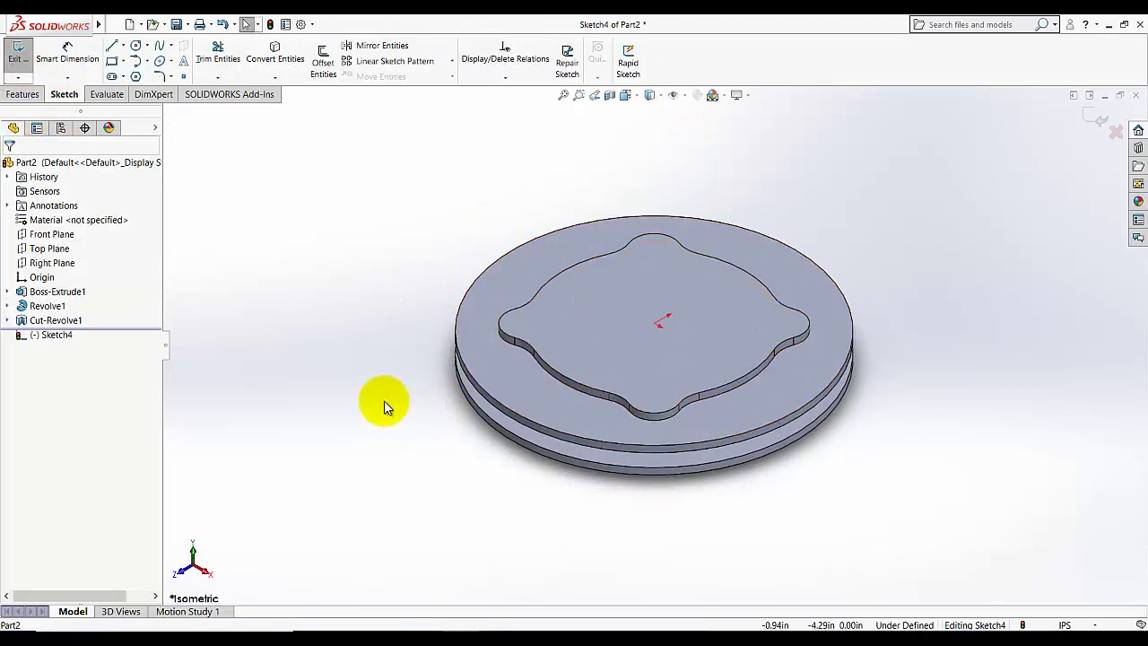
key(space)
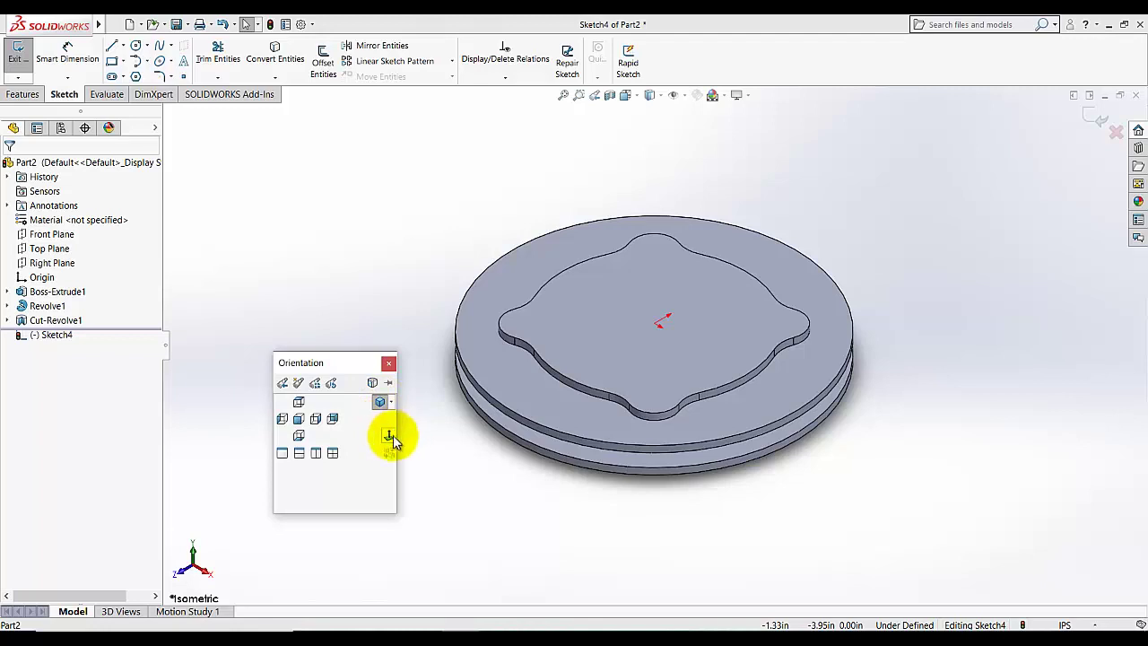
click(387, 437)
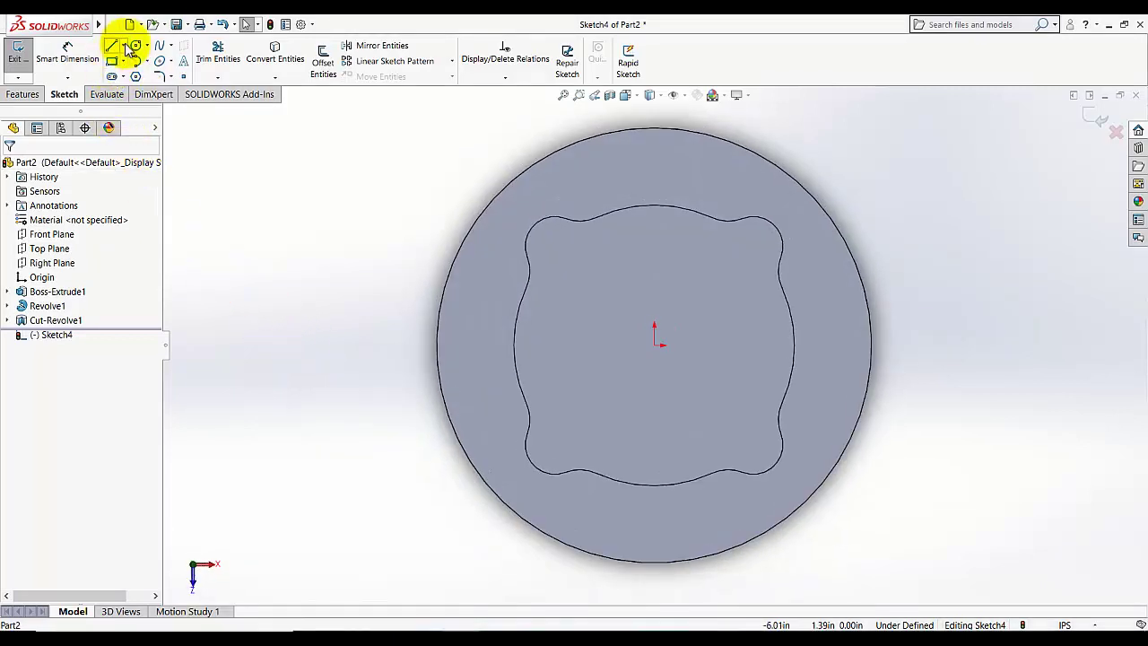
Draw an origin-centred circle, dimension it to .492 in diameter, and exit the sketch
click(135, 46)
click(655, 344)
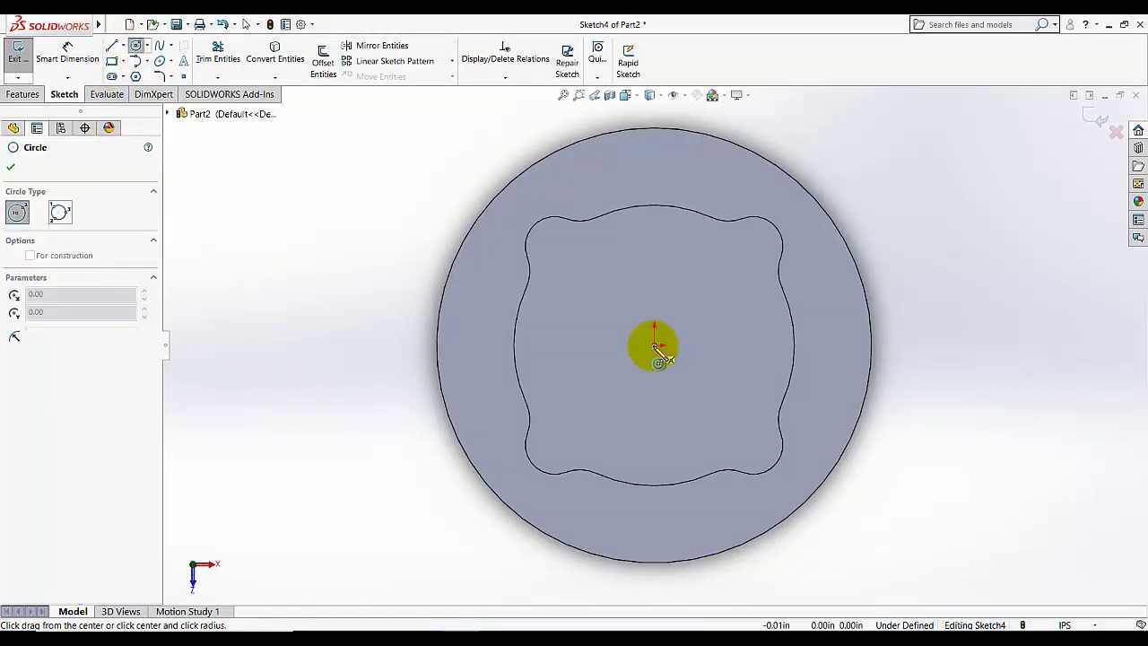
click(639, 276)
click(65, 71)
click(692, 298)
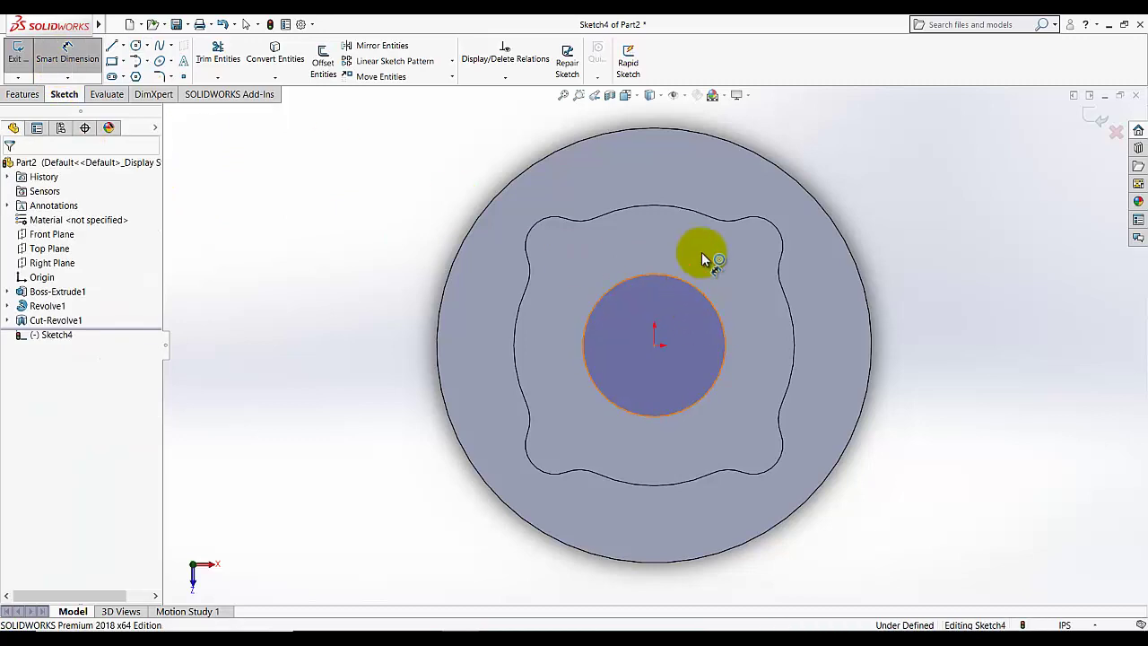
click(728, 250)
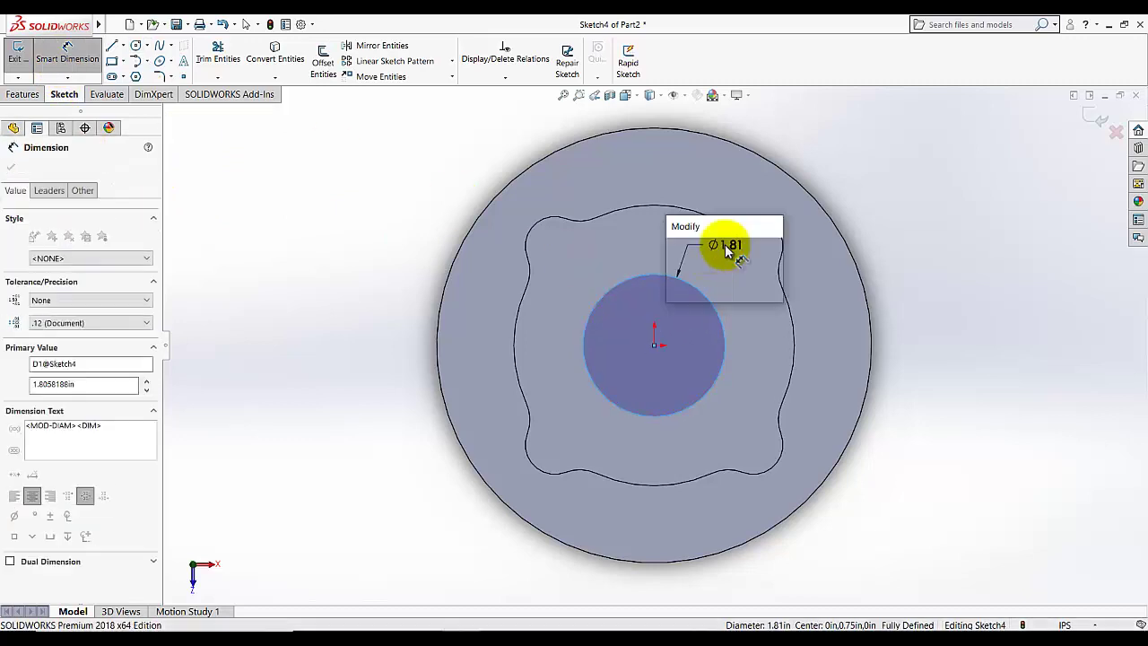
text(.492)
key(Return)
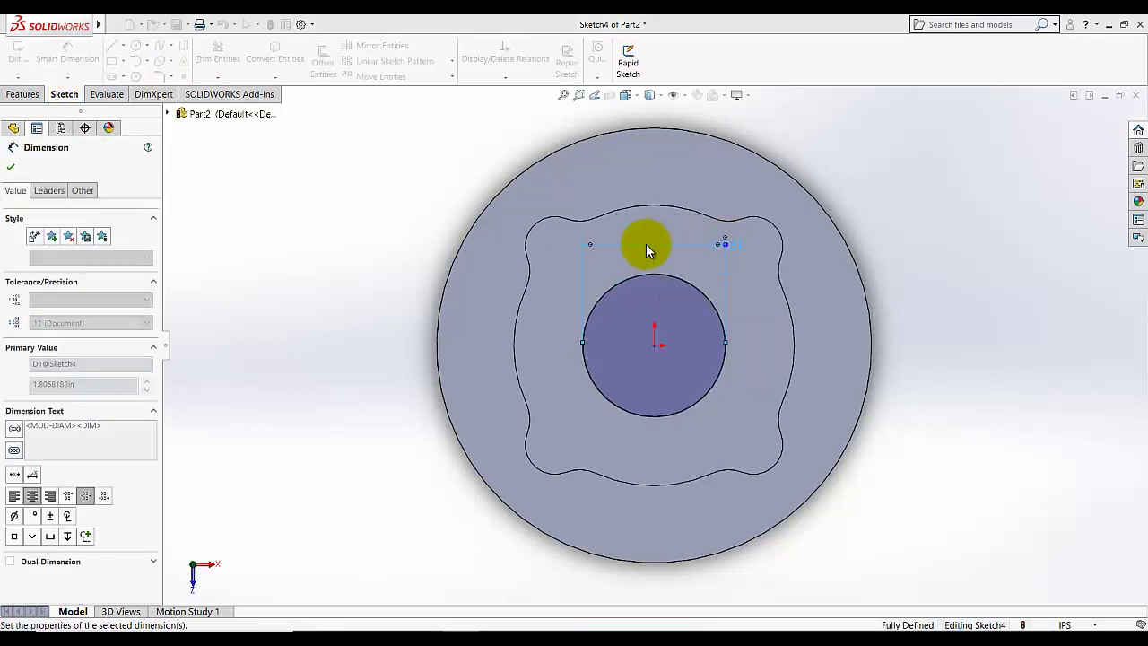
click(13, 164)
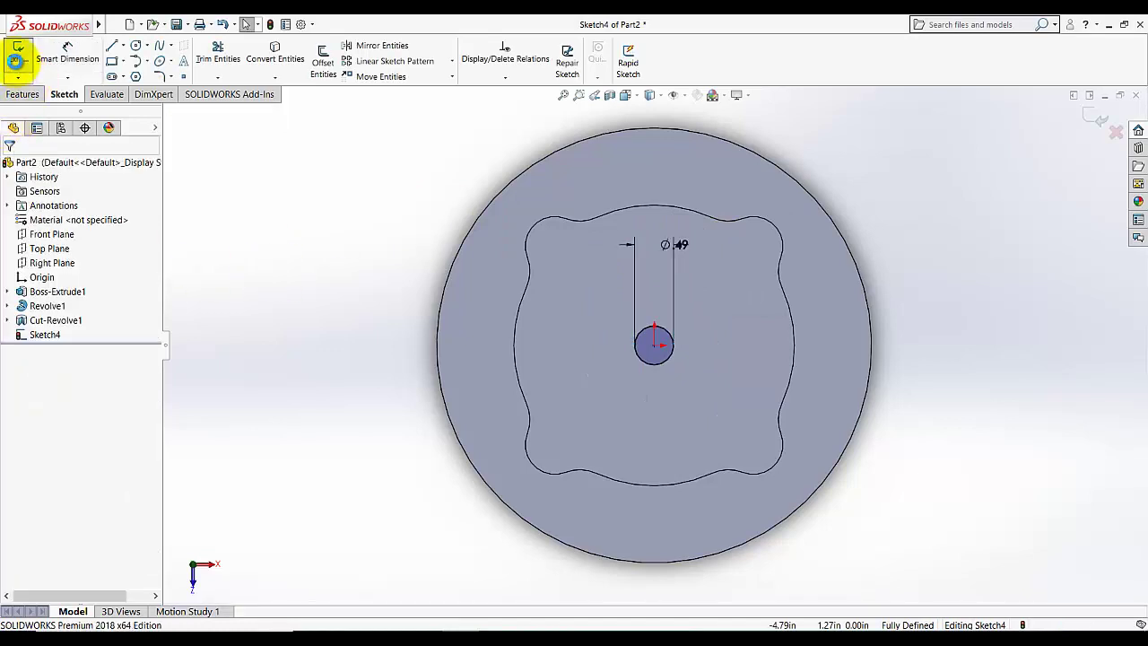
click(16, 54)
click(22, 94)
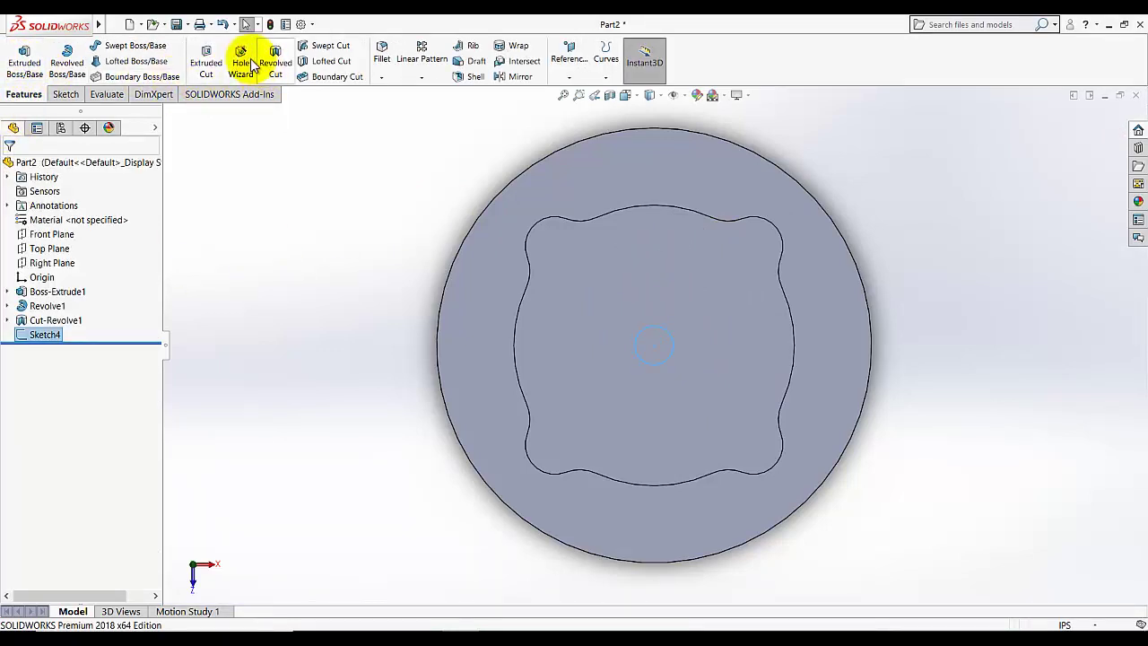
Extrude-cut the Ø.49 centre circle Through All, then return to the isometric view
click(206, 61)
click(298, 254)
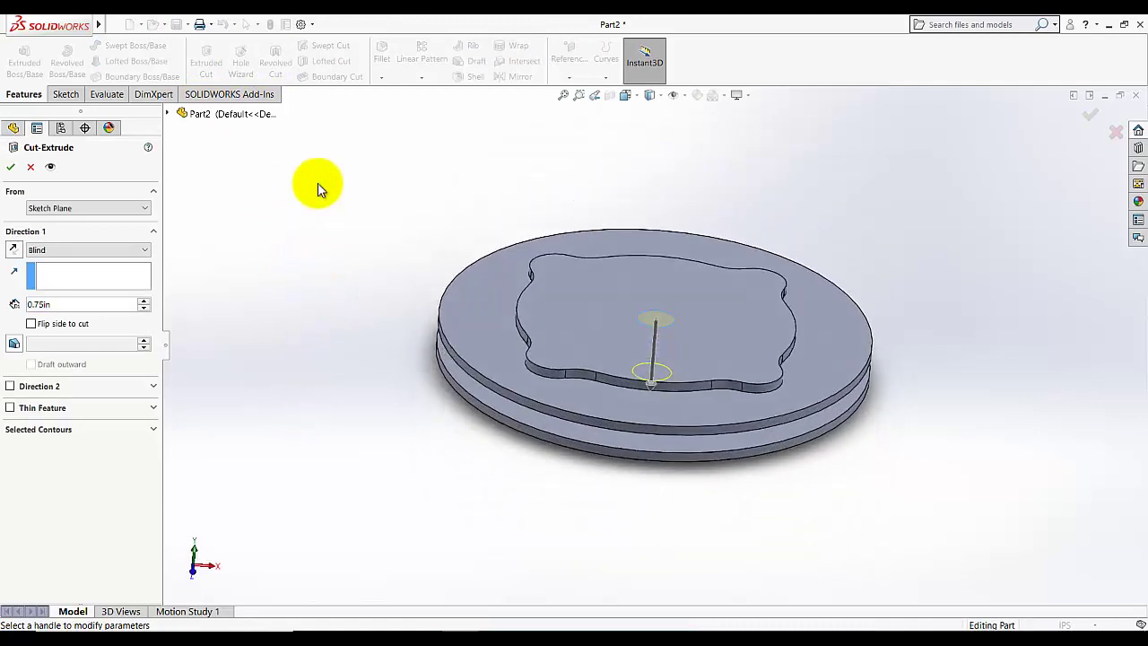
click(45, 251)
click(45, 272)
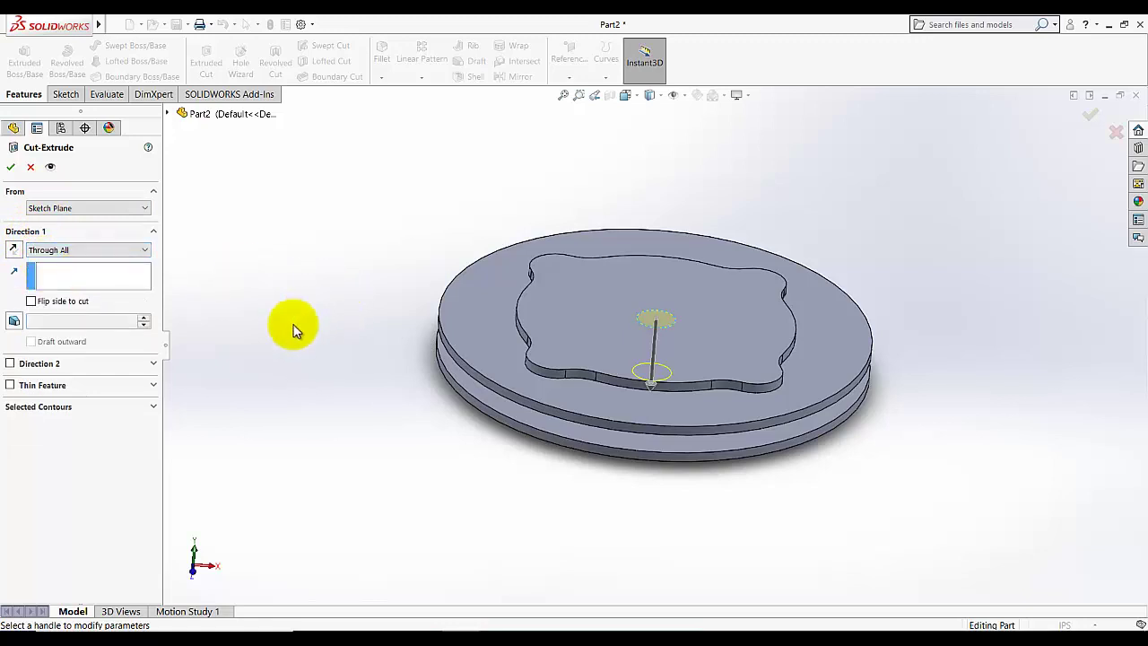
middle_drag(295, 328, 304, 277)
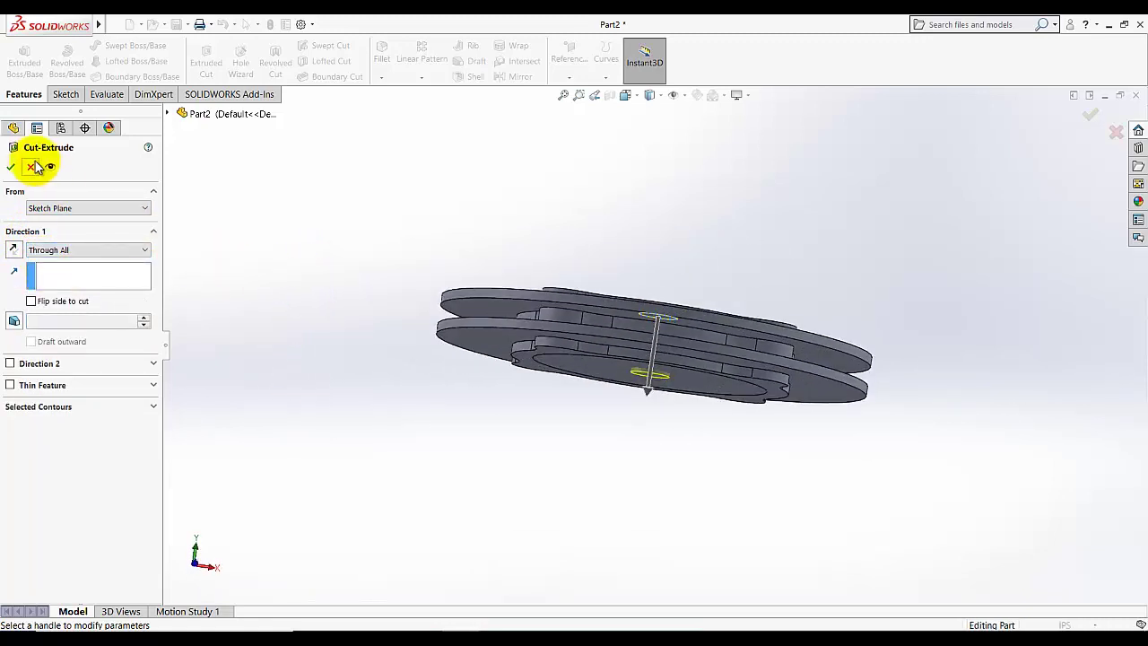
click(12, 166)
middle_drag(315, 328, 323, 324)
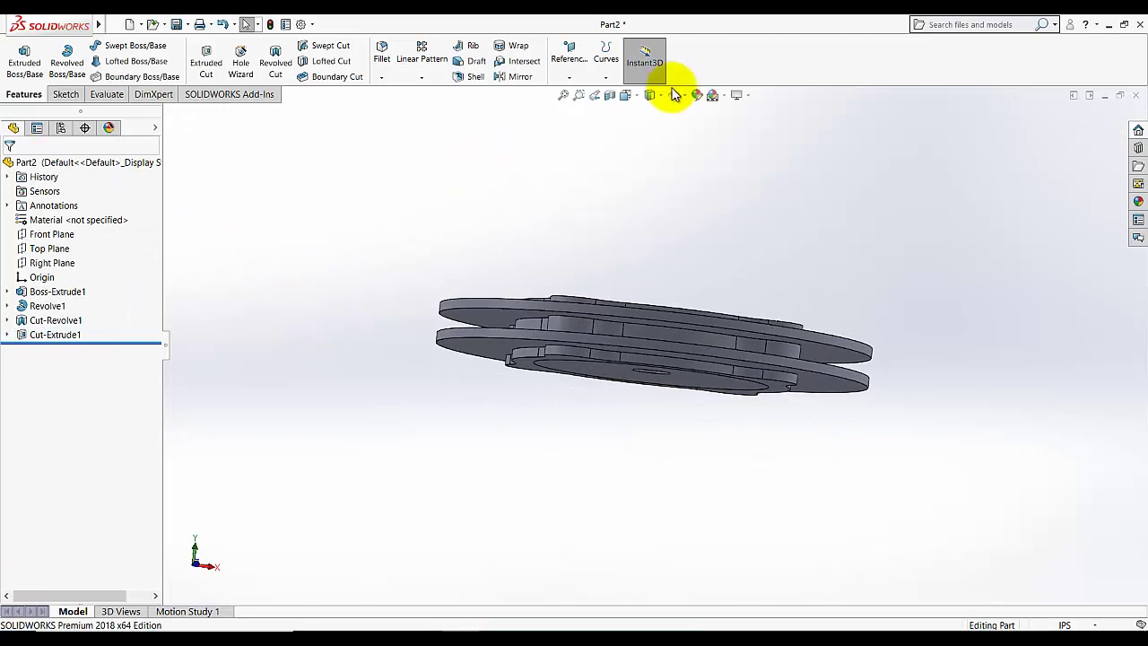
click(626, 95)
click(692, 129)
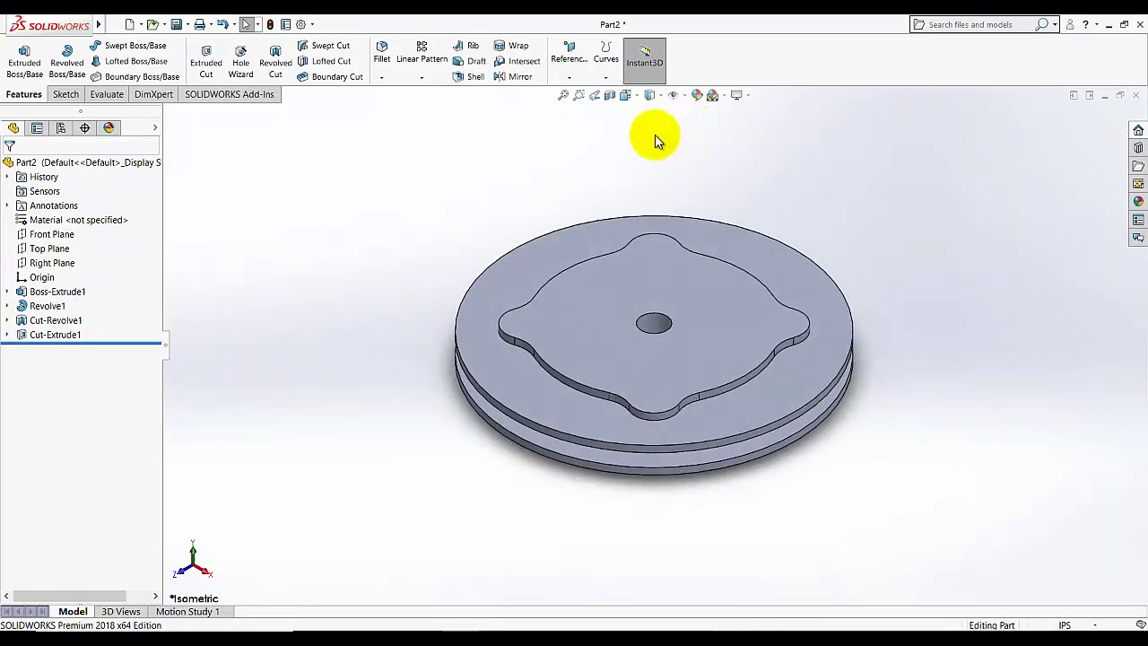
Start a new sketch on the disc's top face, viewed normal to it
click(61, 95)
click(18, 55)
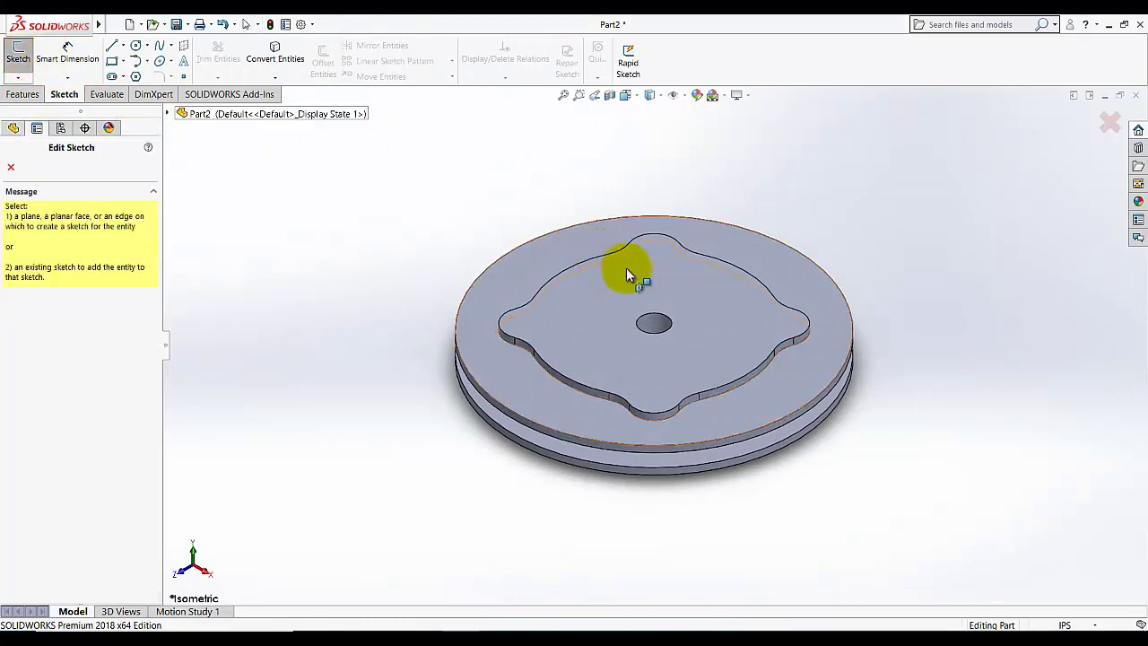
click(595, 296)
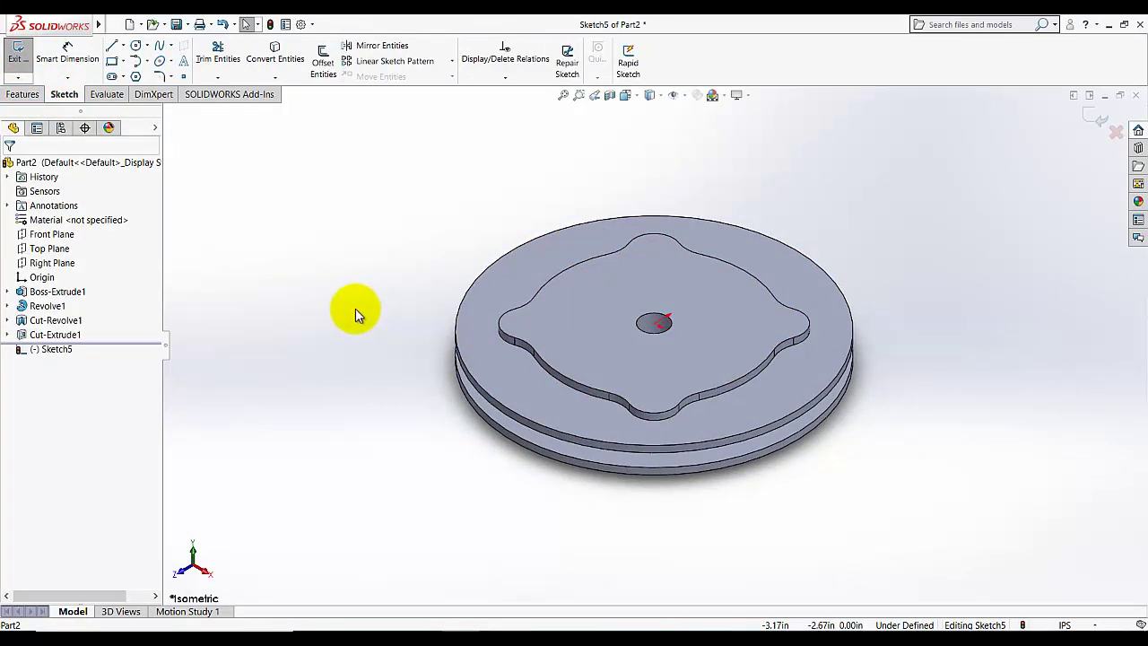
key(space)
click(360, 344)
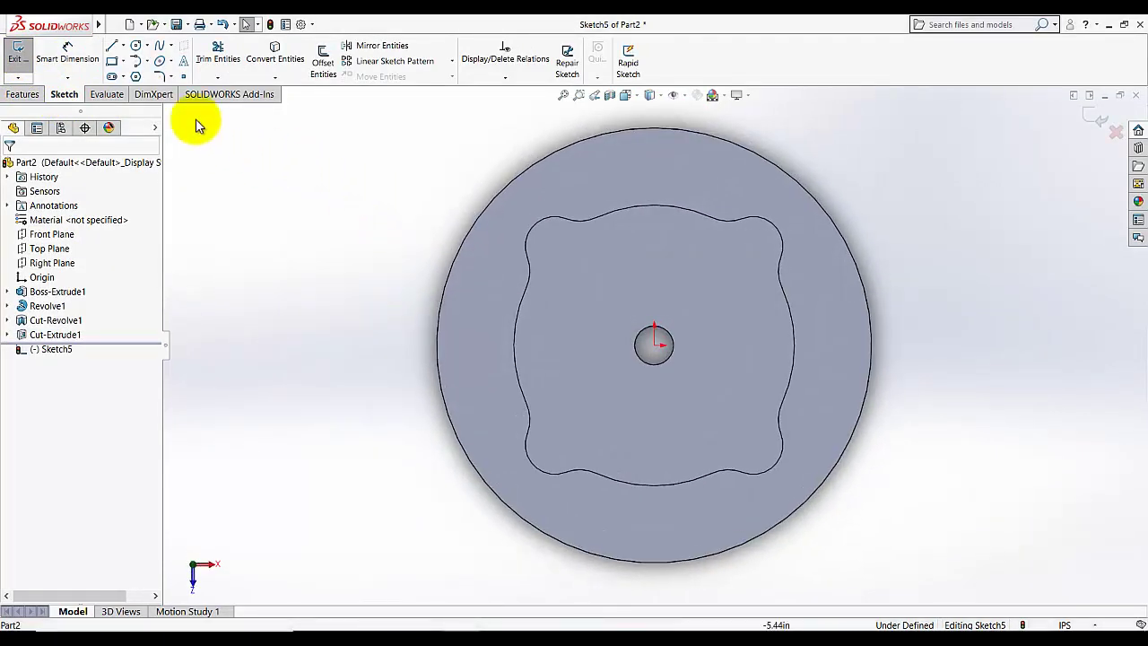
Draw a circle in the upper-right lobe and dimension it to .332 in diameter
click(136, 45)
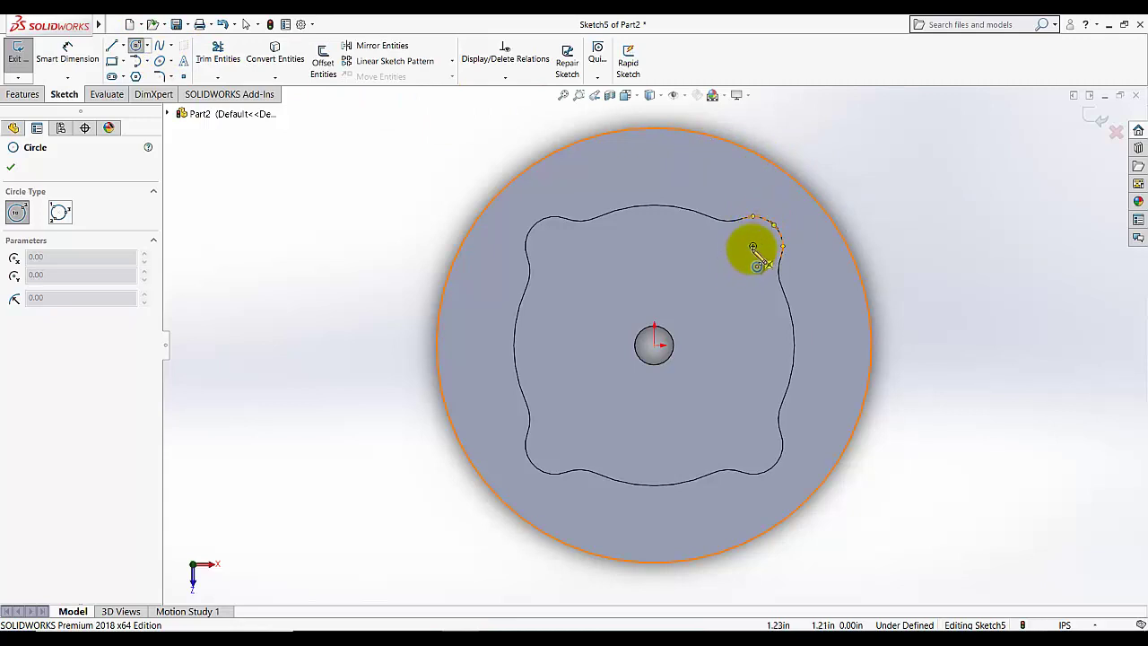
drag(753, 247, 768, 233)
click(79, 57)
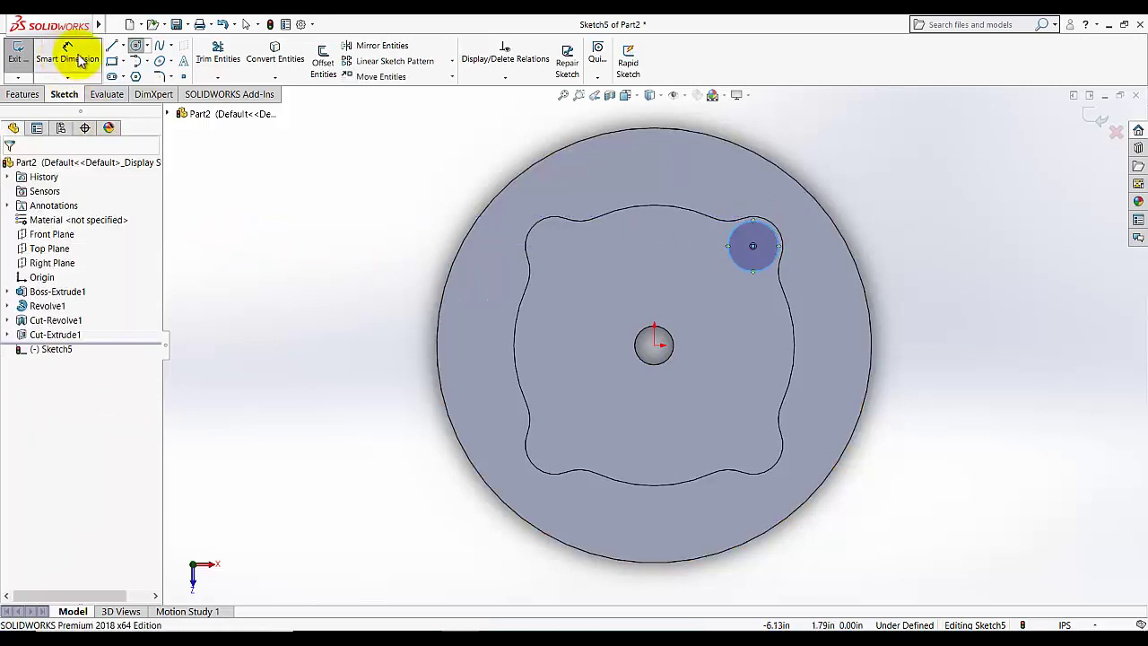
click(766, 229)
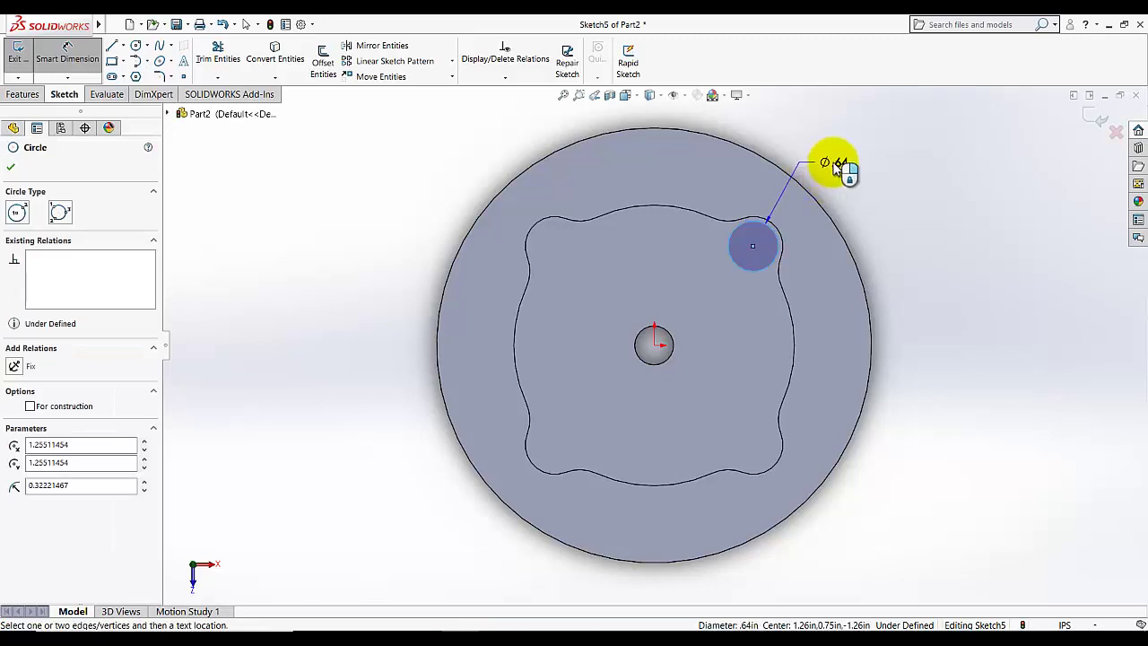
click(834, 166)
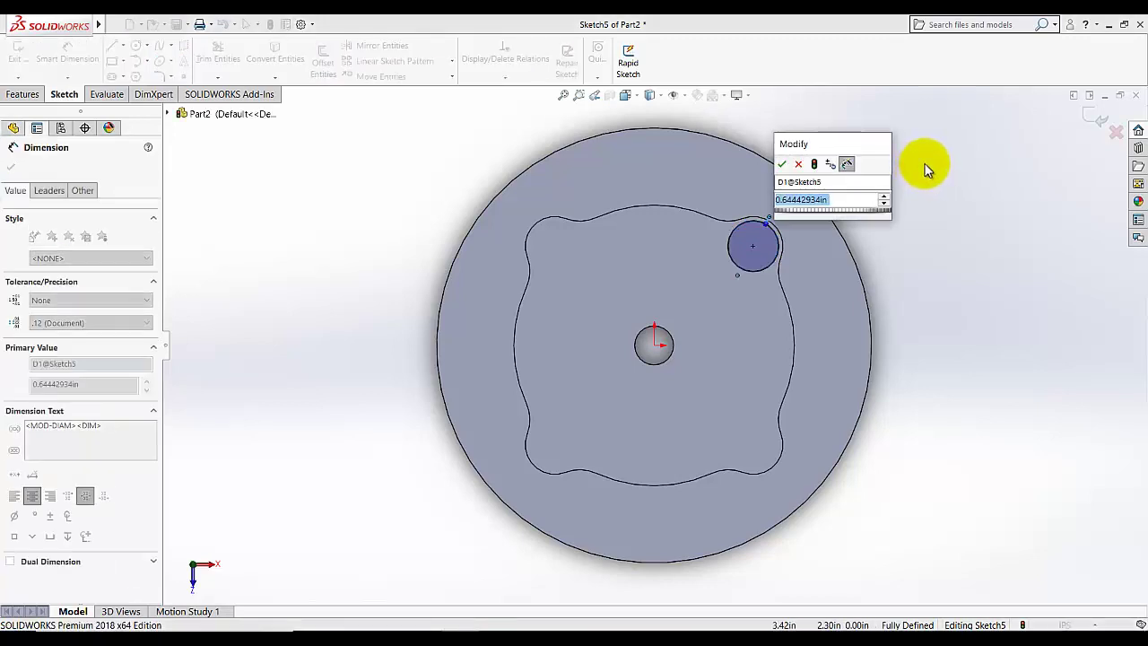
text(.332)
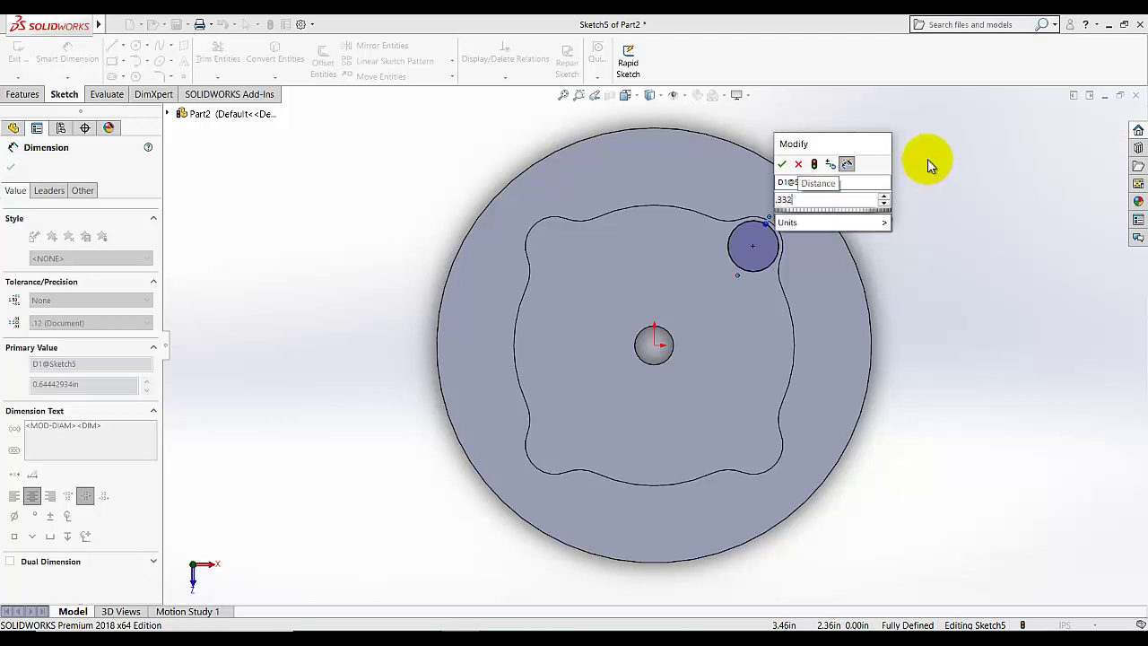
key(Return)
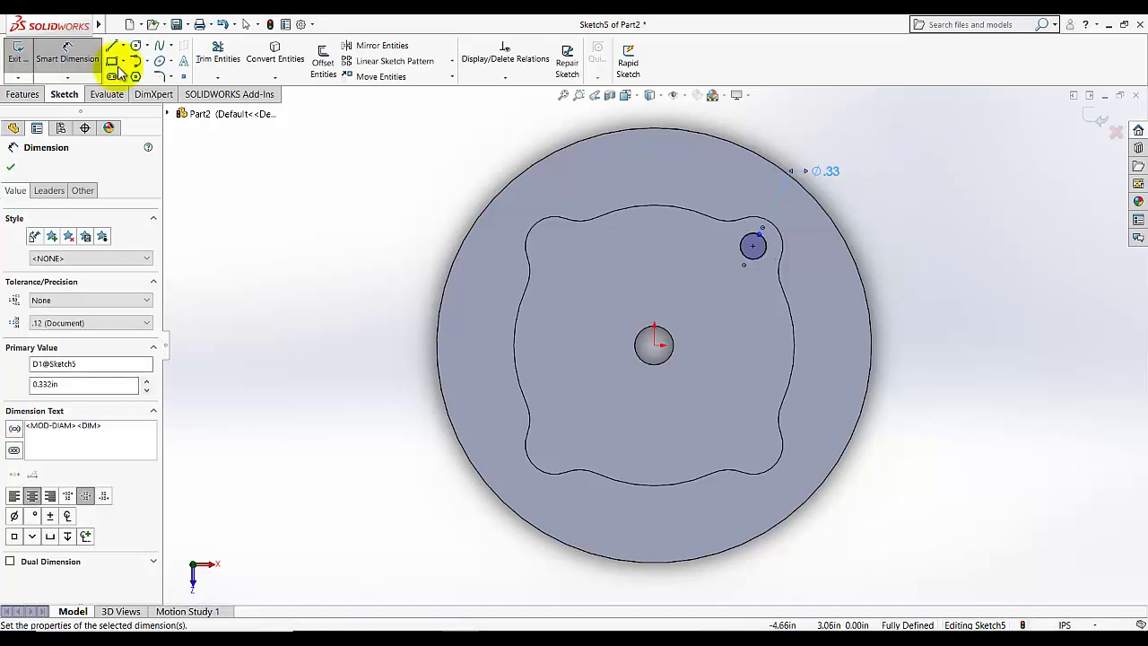
Draw a circle near the upper-left lobe and make it concentric with the lobe arc
click(135, 45)
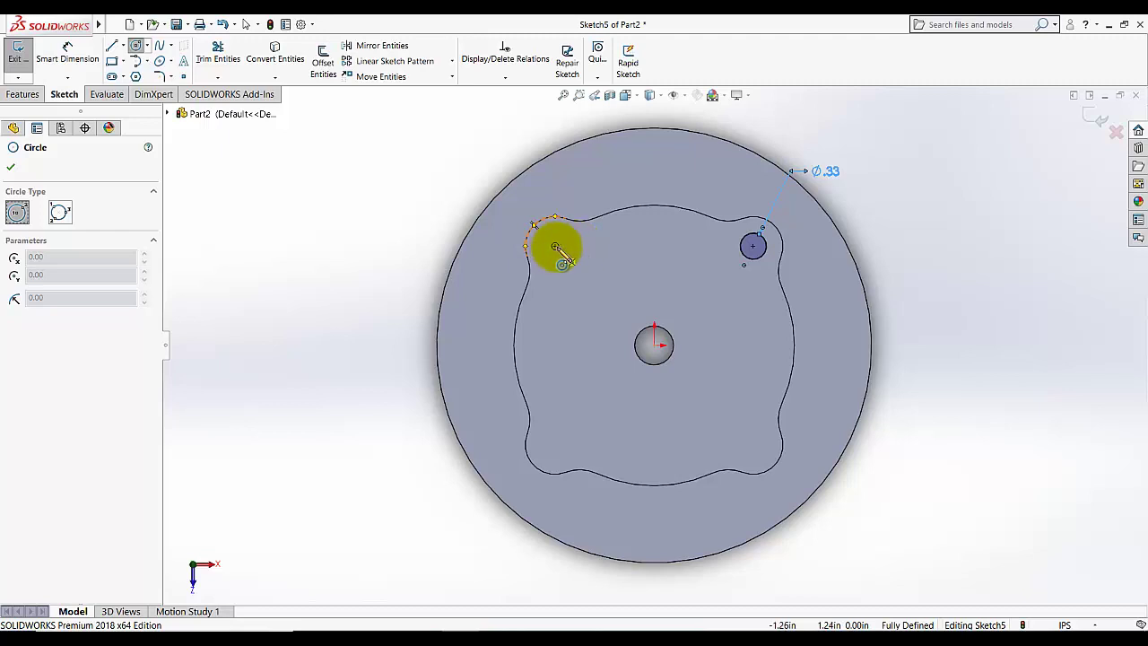
click(579, 266)
click(570, 283)
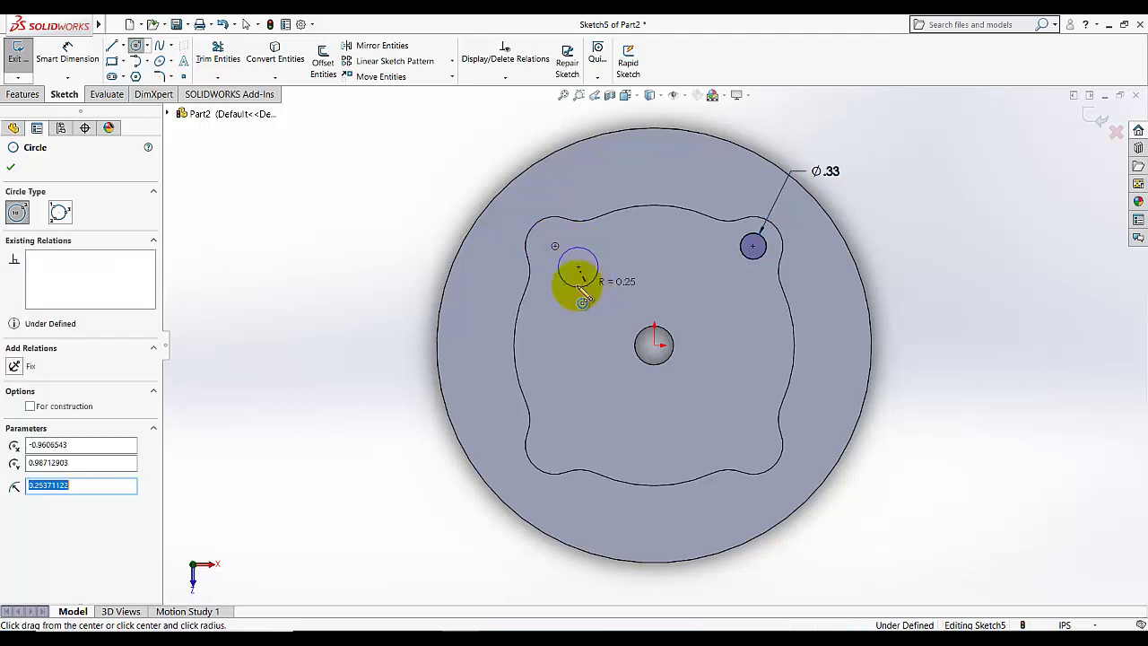
click(12, 170)
click(504, 77)
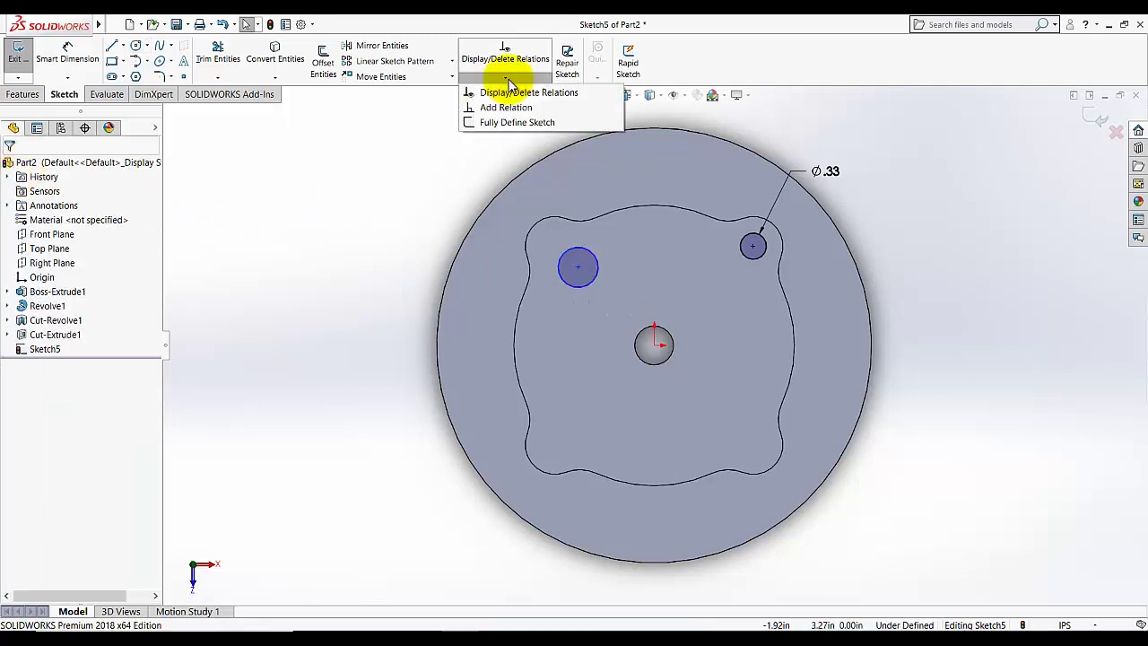
click(491, 107)
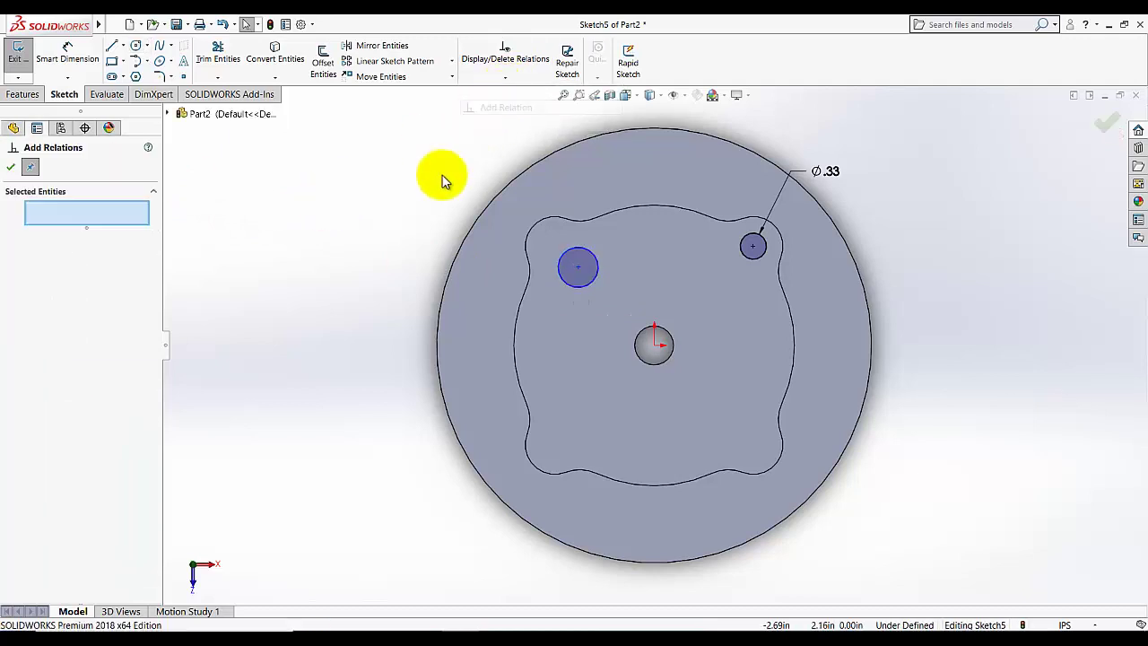
click(544, 221)
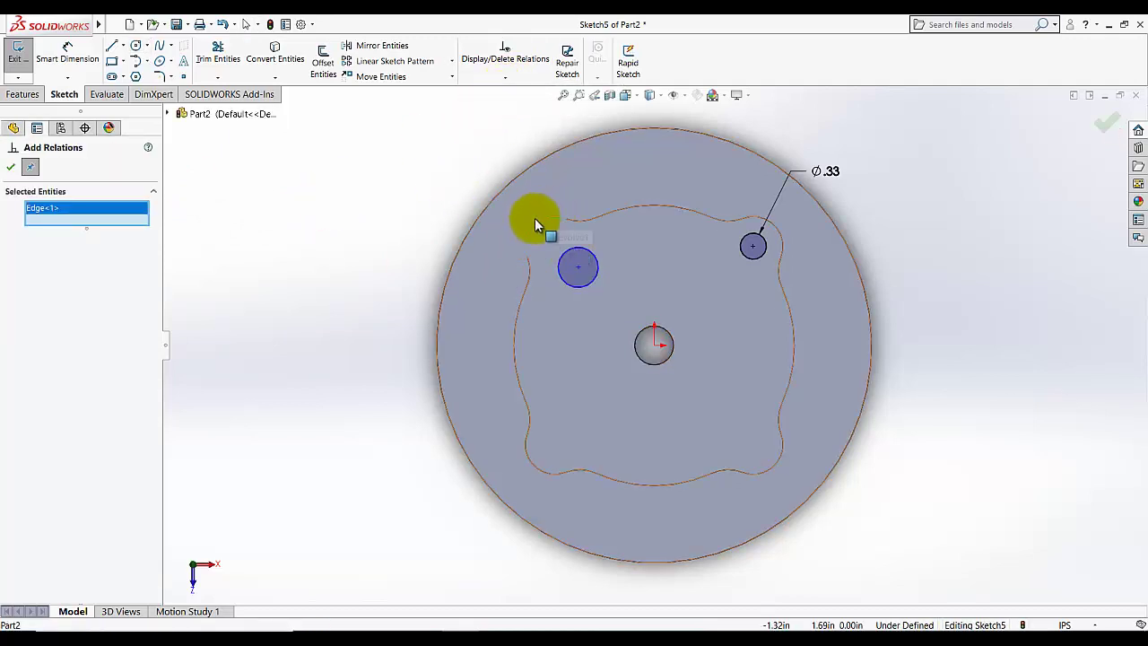
click(581, 255)
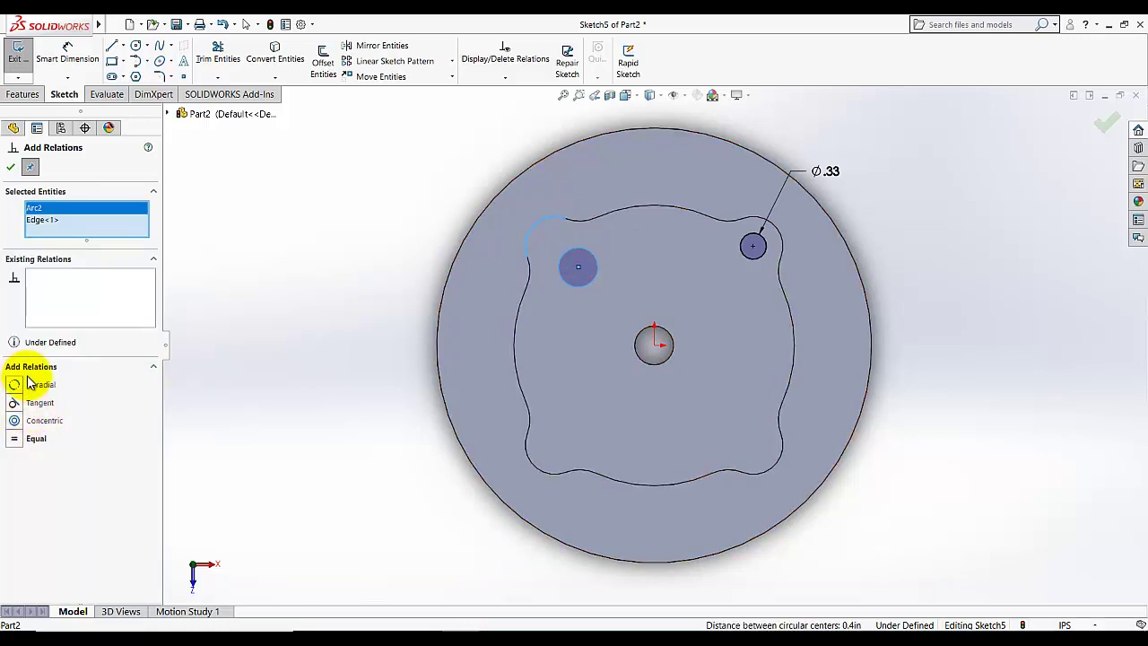
click(16, 421)
click(10, 167)
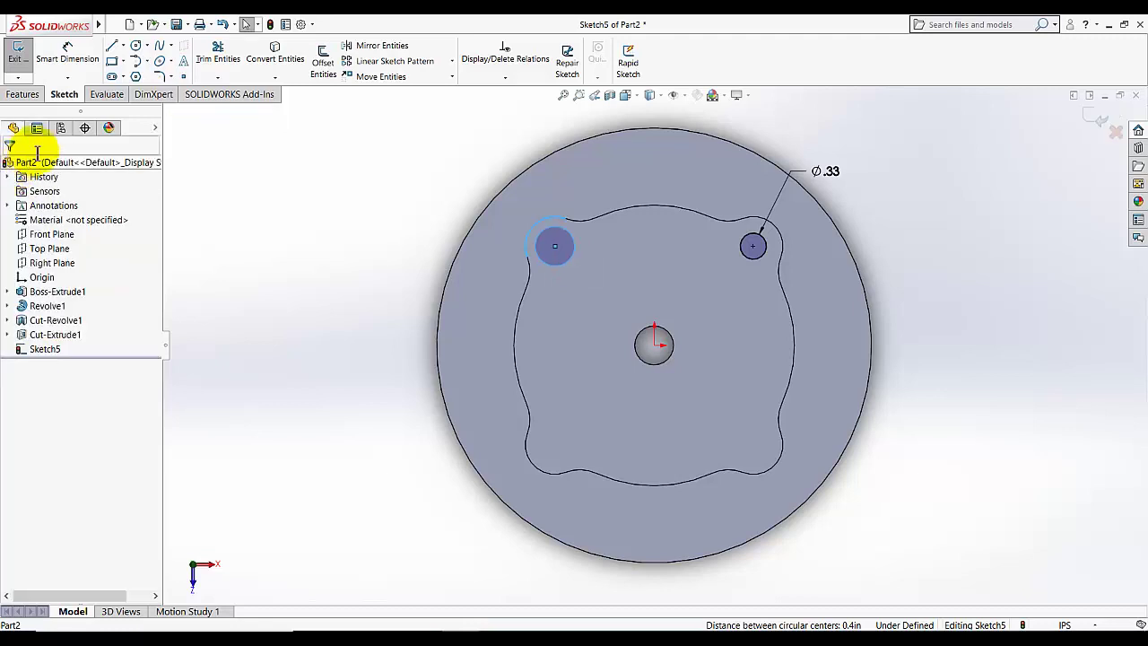
click(136, 45)
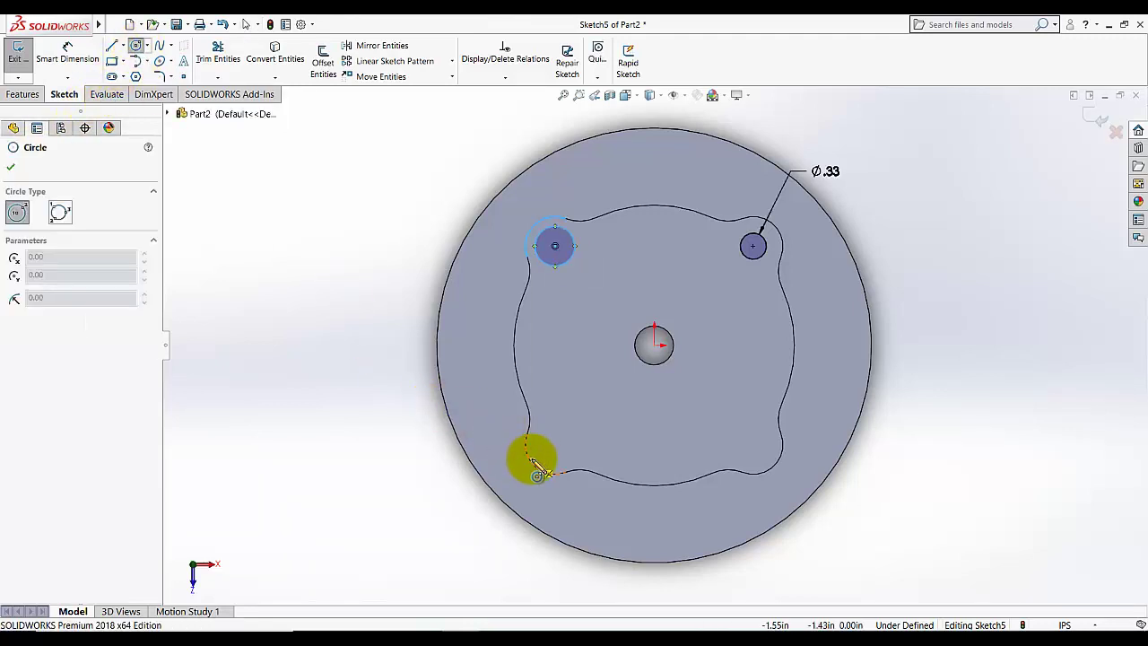
Draw the bolt-hole circles in the lower-left and lower-right lobes of Sketch5
click(556, 445)
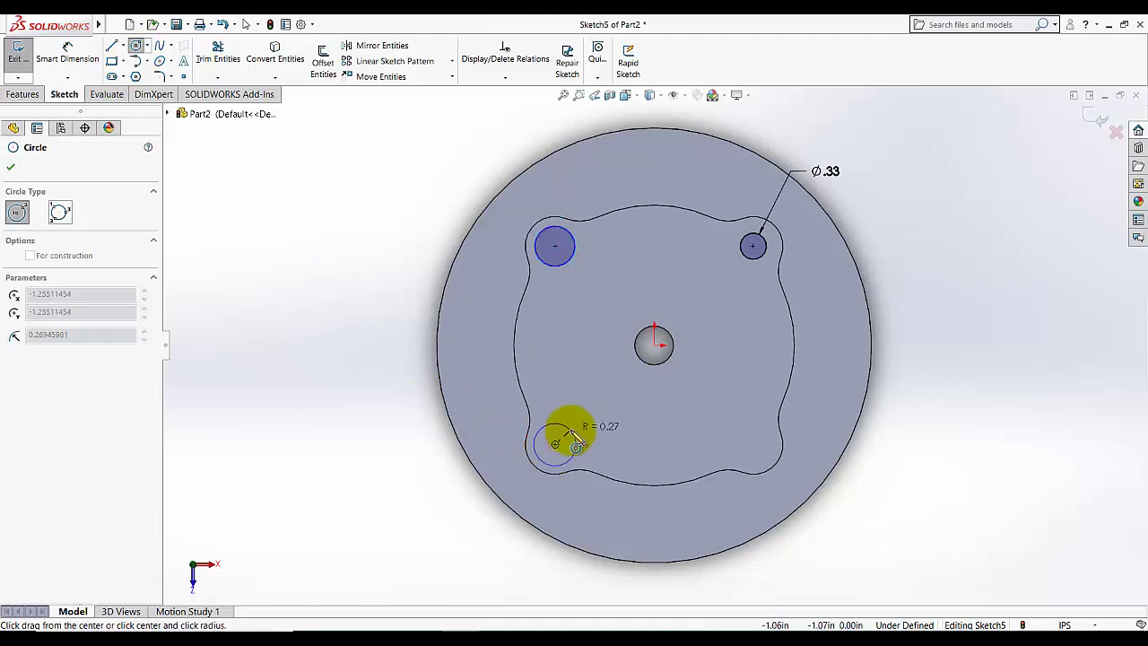
click(569, 423)
click(67, 56)
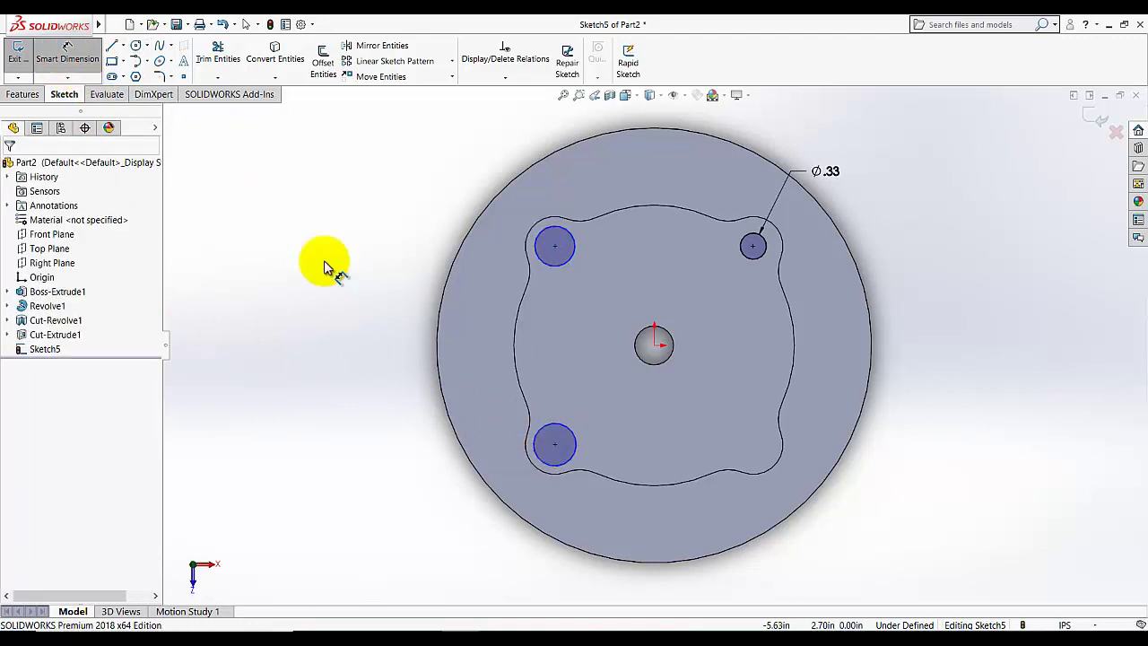
click(540, 436)
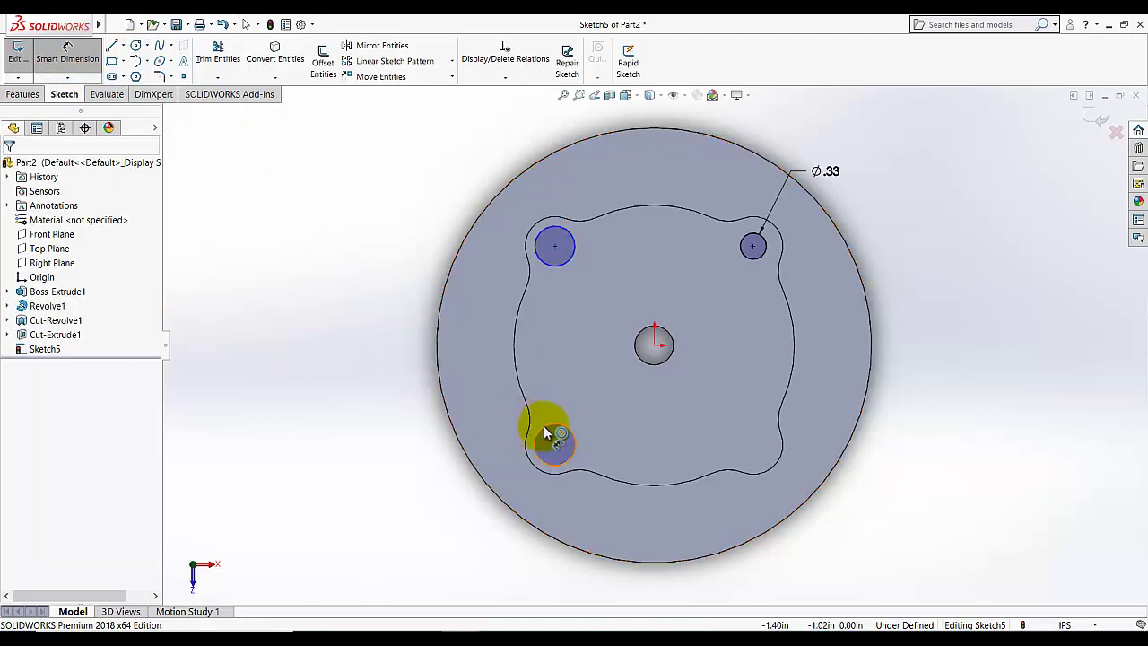
click(135, 45)
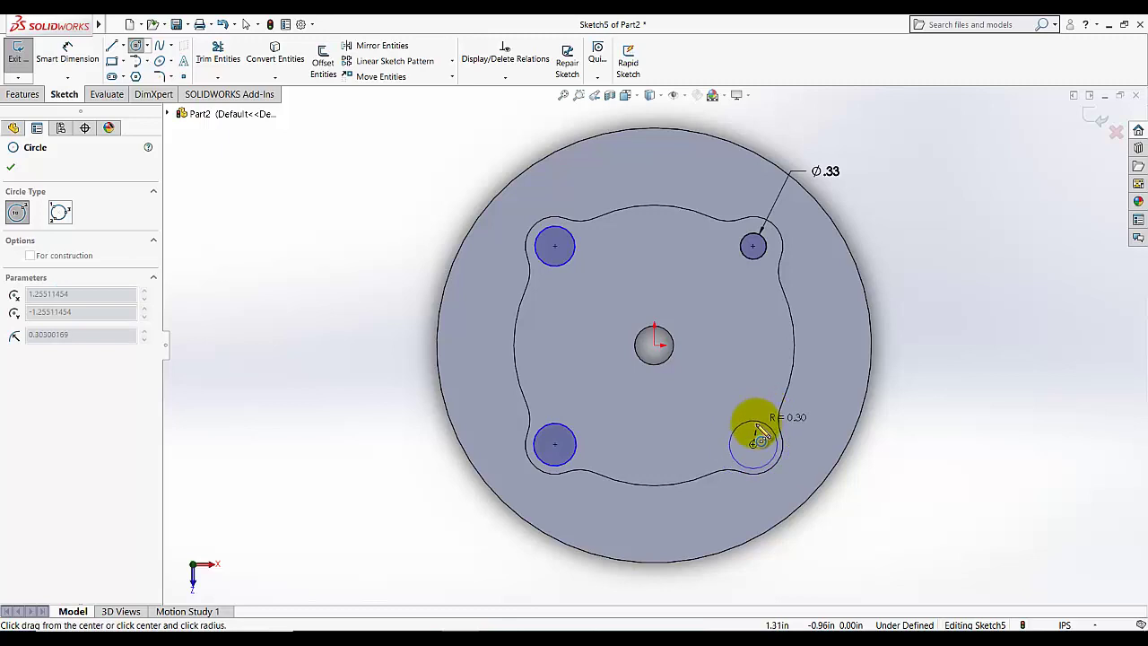
click(756, 423)
click(11, 166)
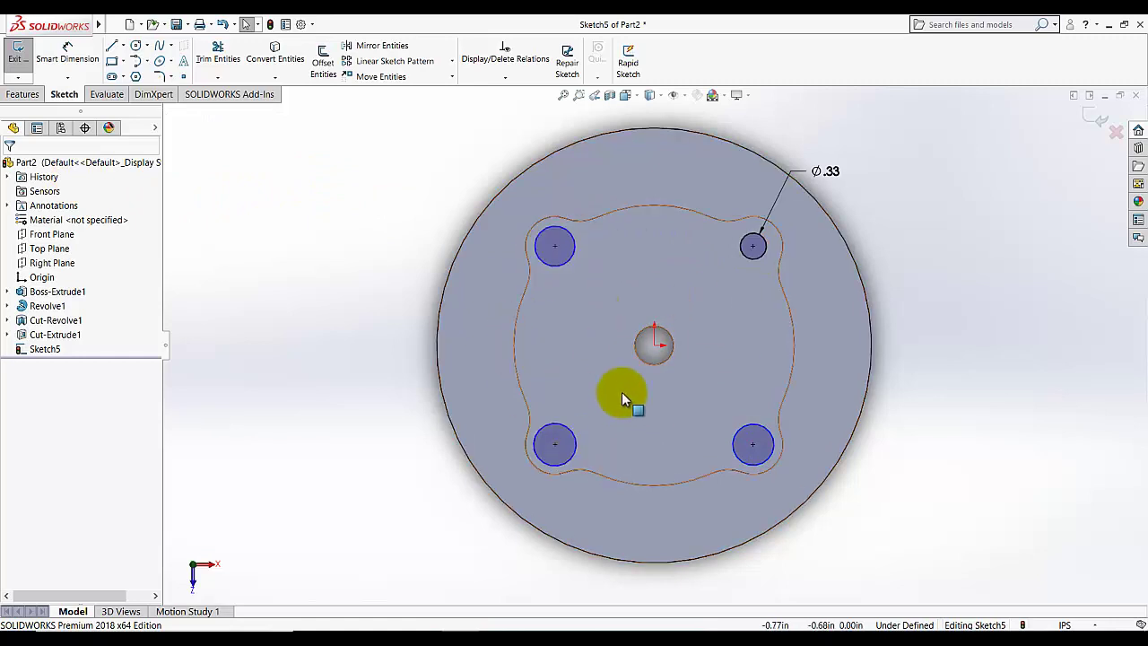
Add an Equal relation across all four bolt-hole circles so they match the Ø.33 size
click(744, 252)
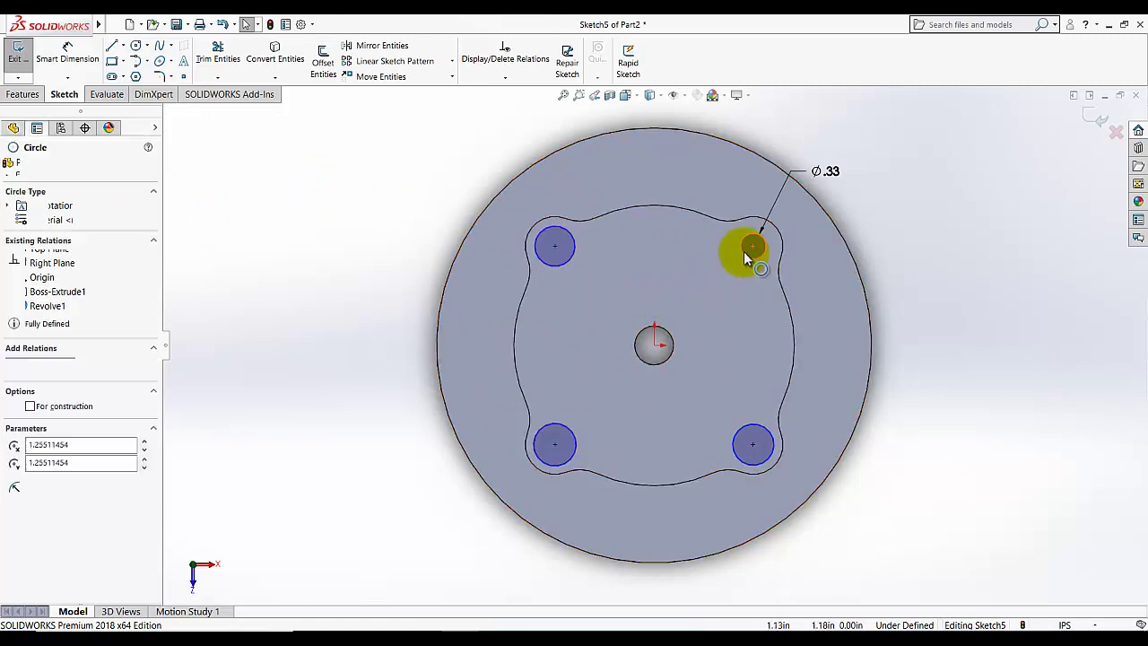
ctrl+click(573, 244)
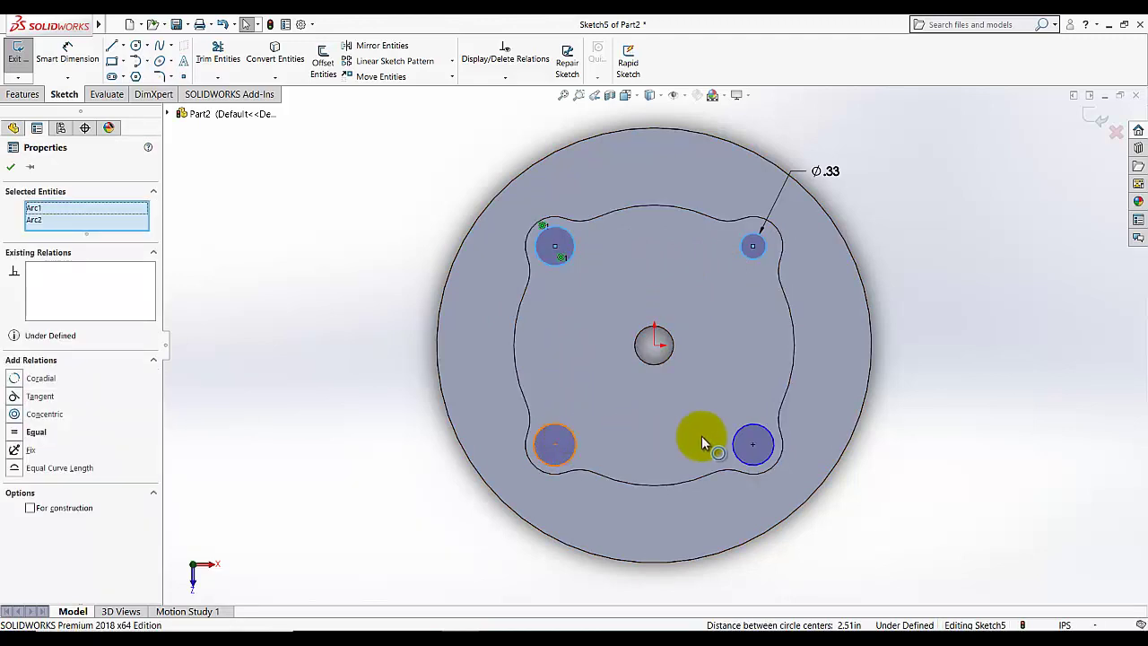
ctrl+click(741, 433)
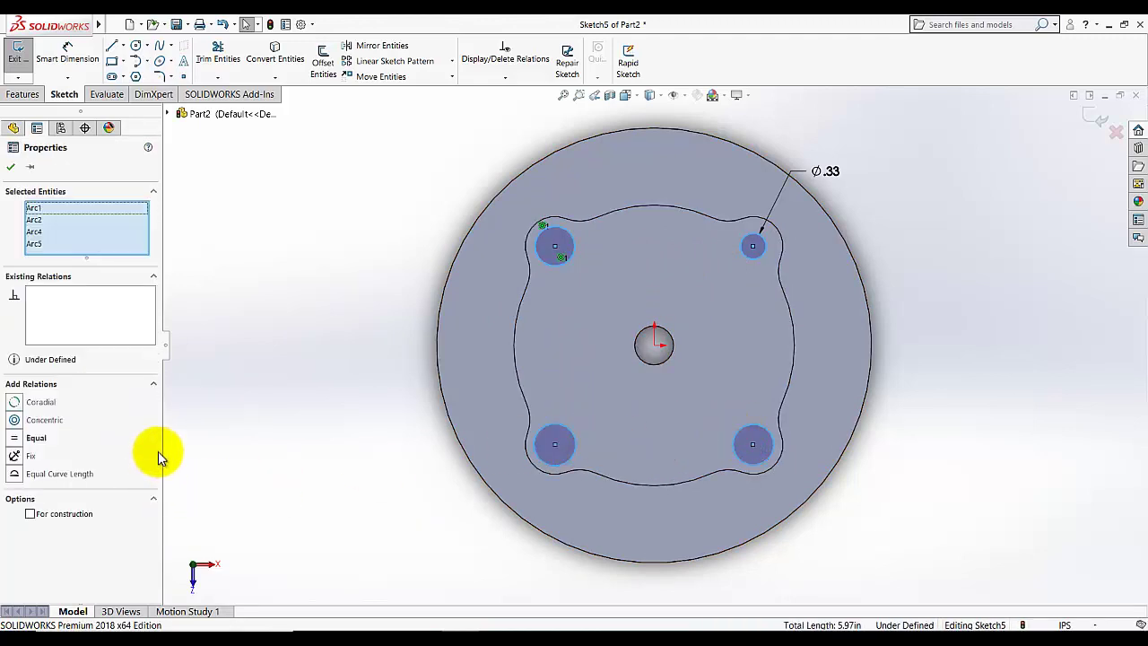
click(30, 437)
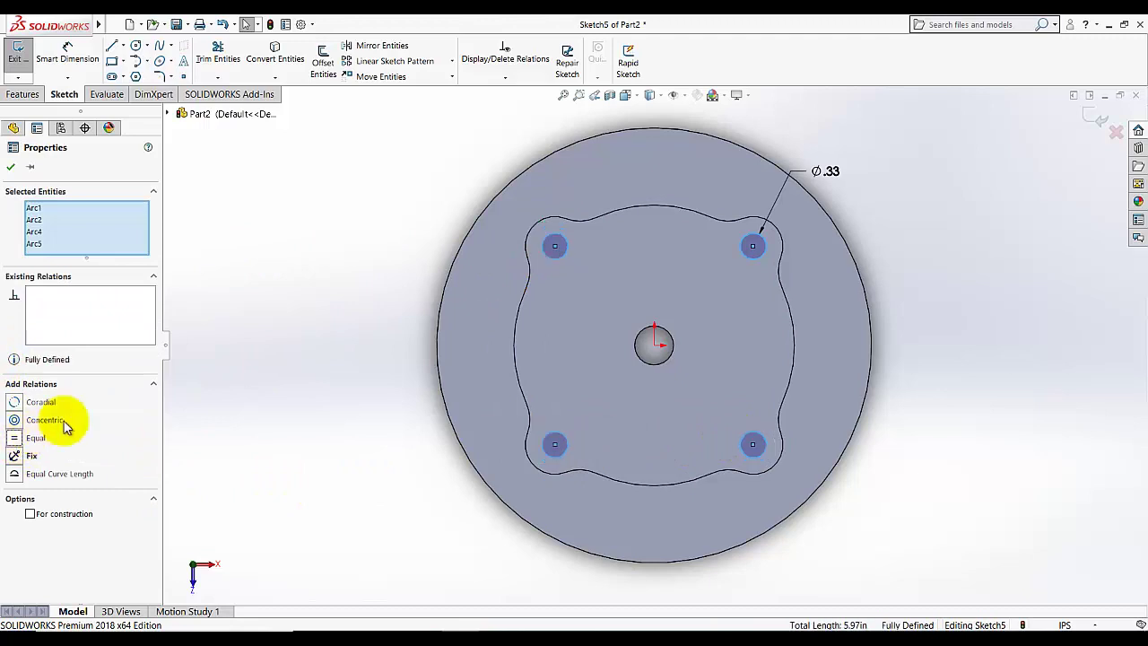
click(12, 169)
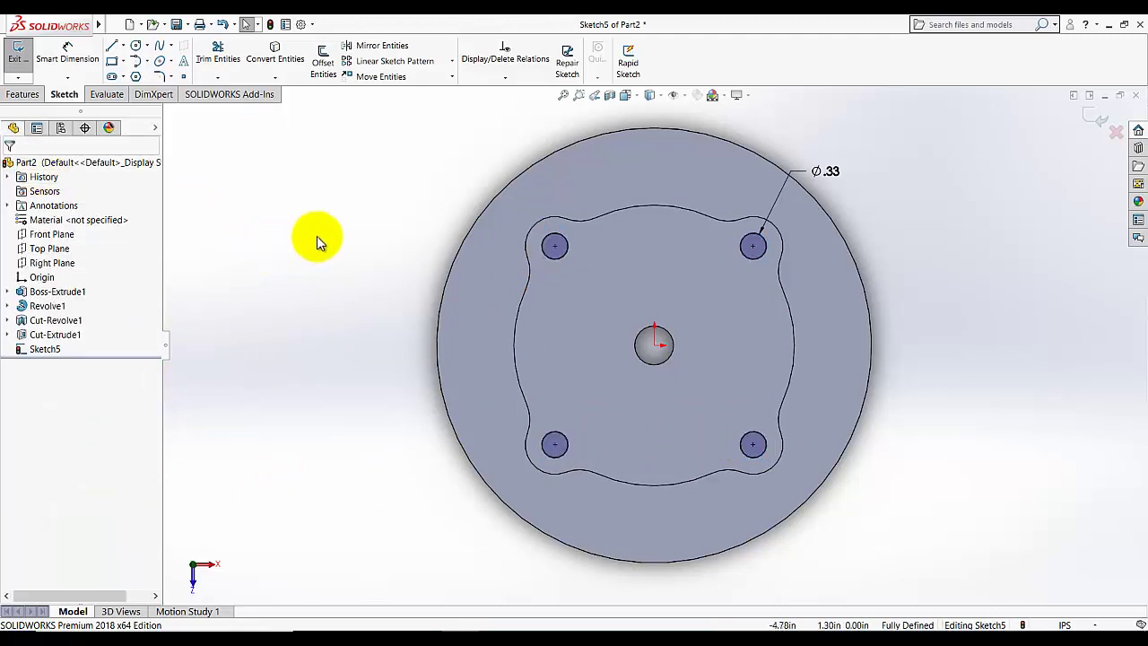
Exit Sketch5 and turn the part to the isometric view
click(17, 55)
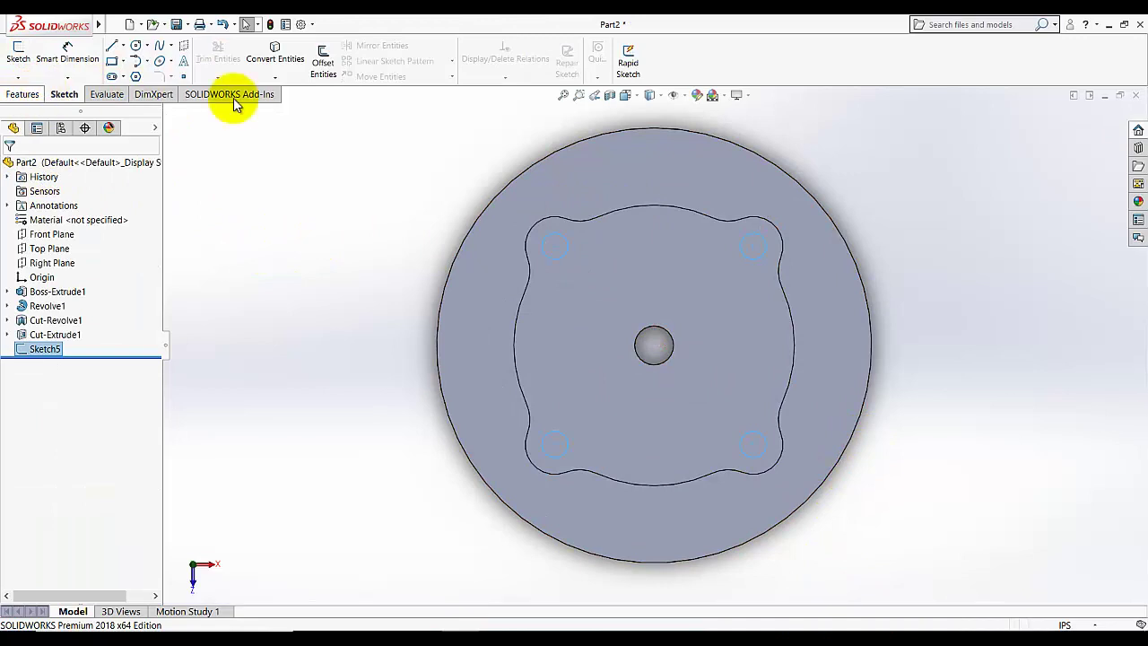
click(630, 96)
click(693, 129)
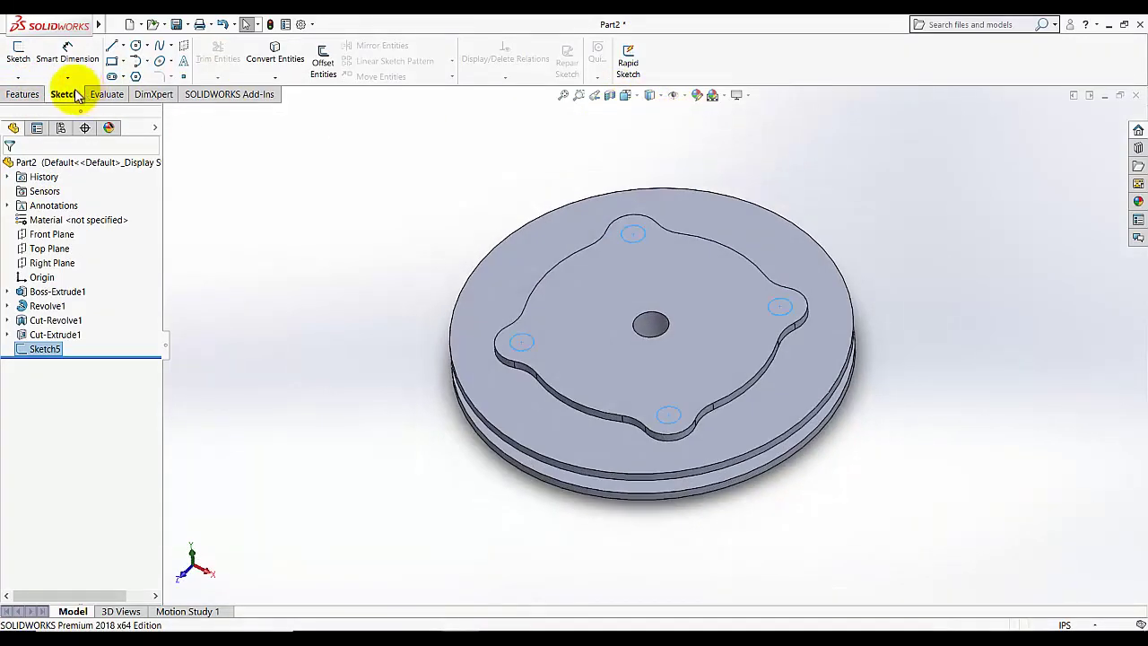
Extrude-cut the four Ø.33 circles Through All to create Cut-Extrude2
click(22, 94)
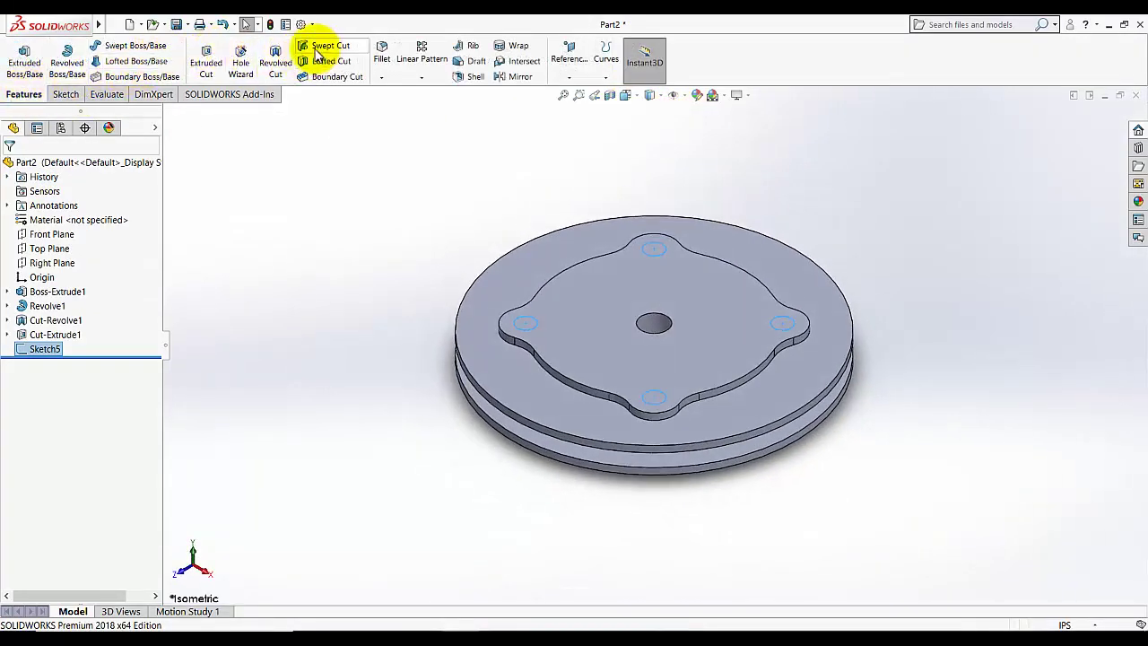
click(206, 63)
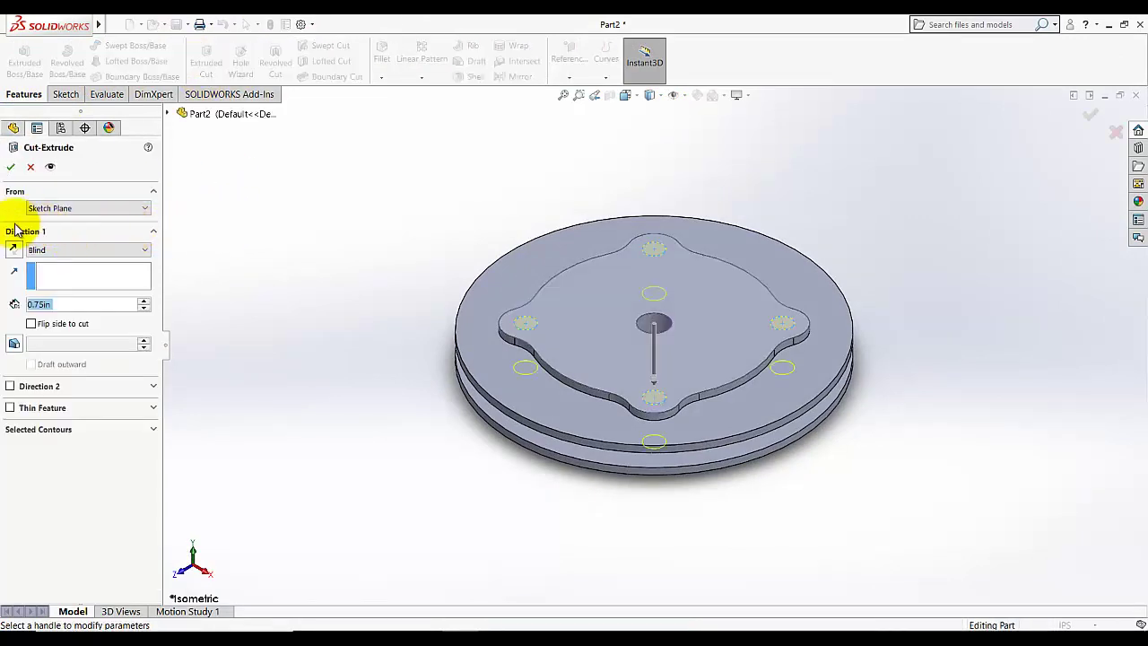
click(46, 250)
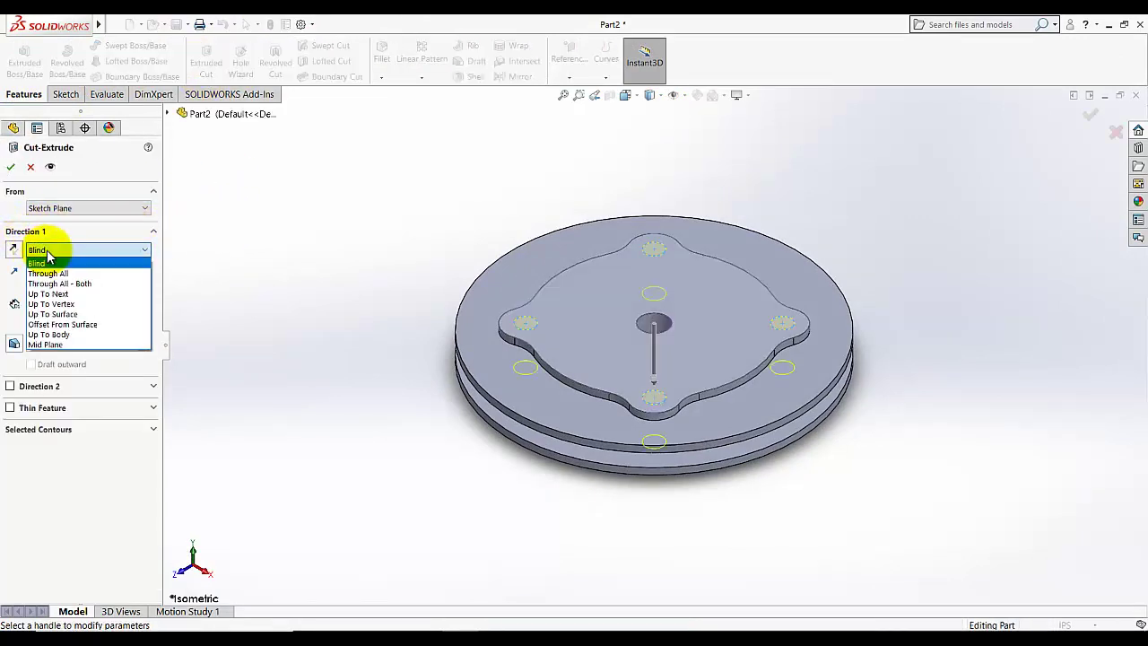
click(61, 273)
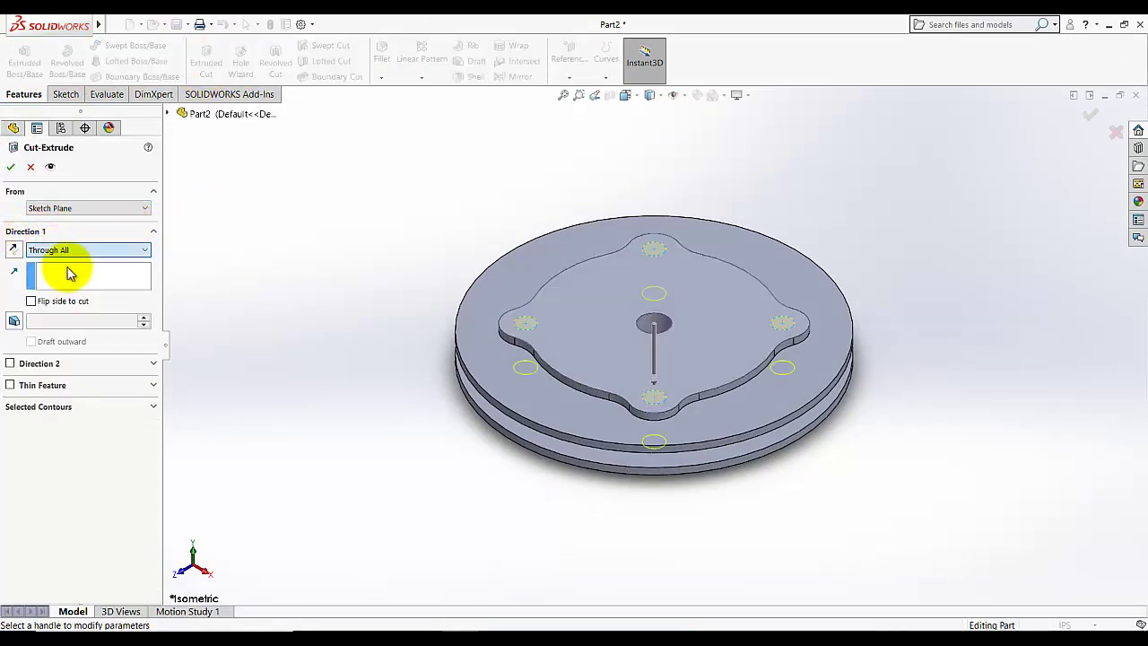
click(9, 168)
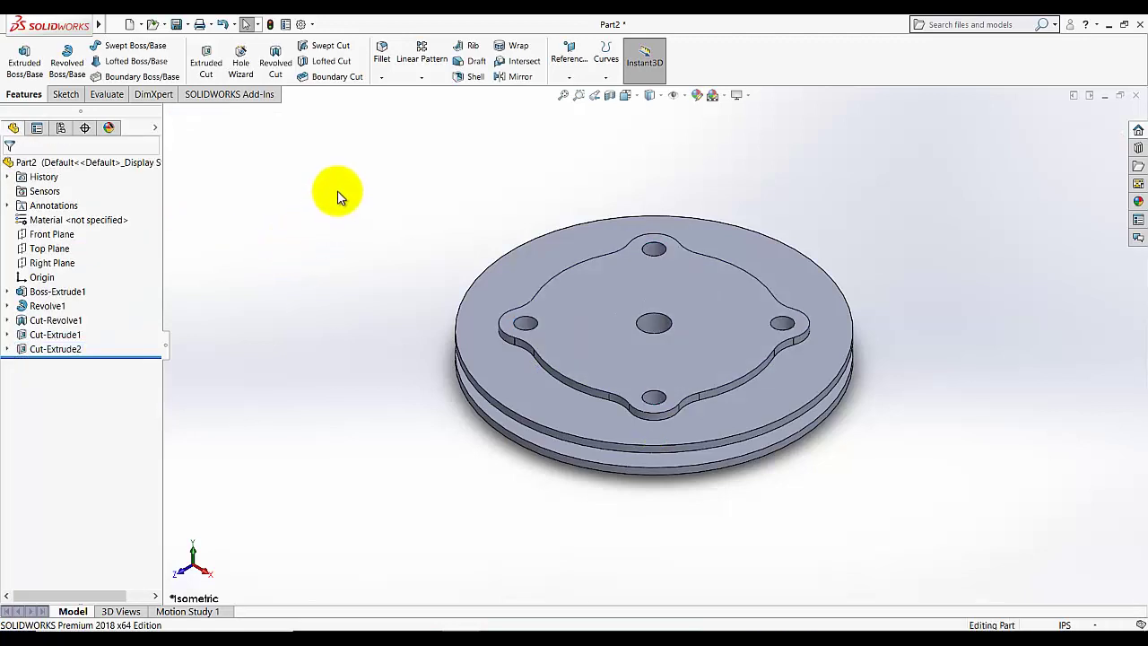
Add Fillet1 with a 0.35 in radius to the centre hole's edge
click(382, 56)
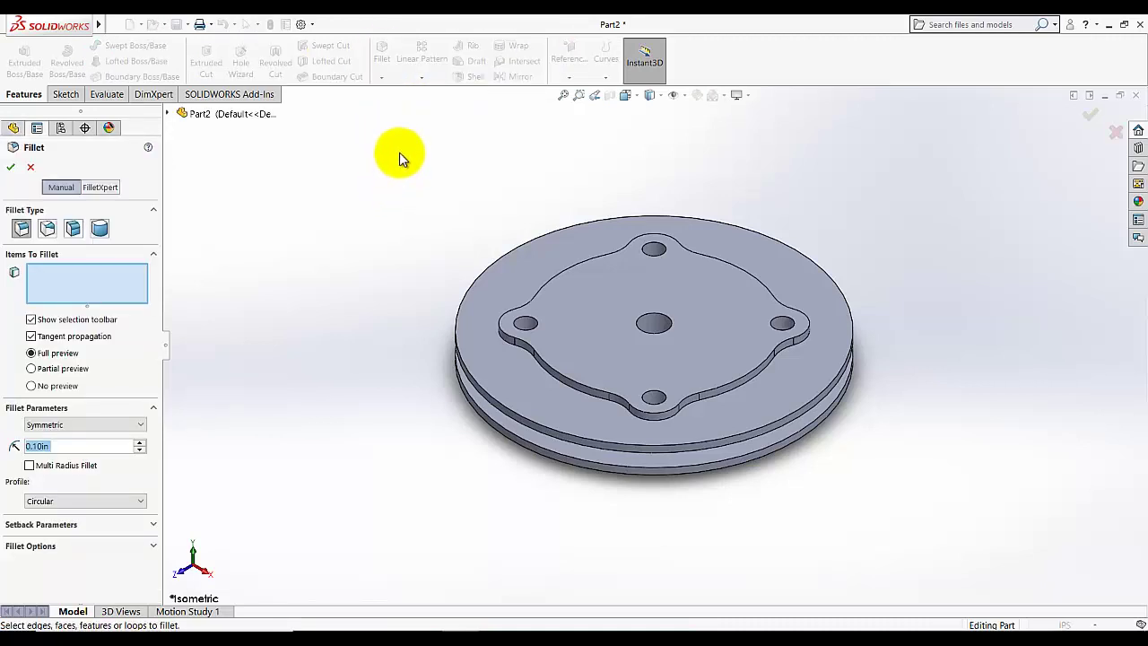
mouse_move(397, 204)
middle_down()
mouse_move(451, 82)
mouse_move(389, 317)
mouse_move(387, 223)
middle_up()
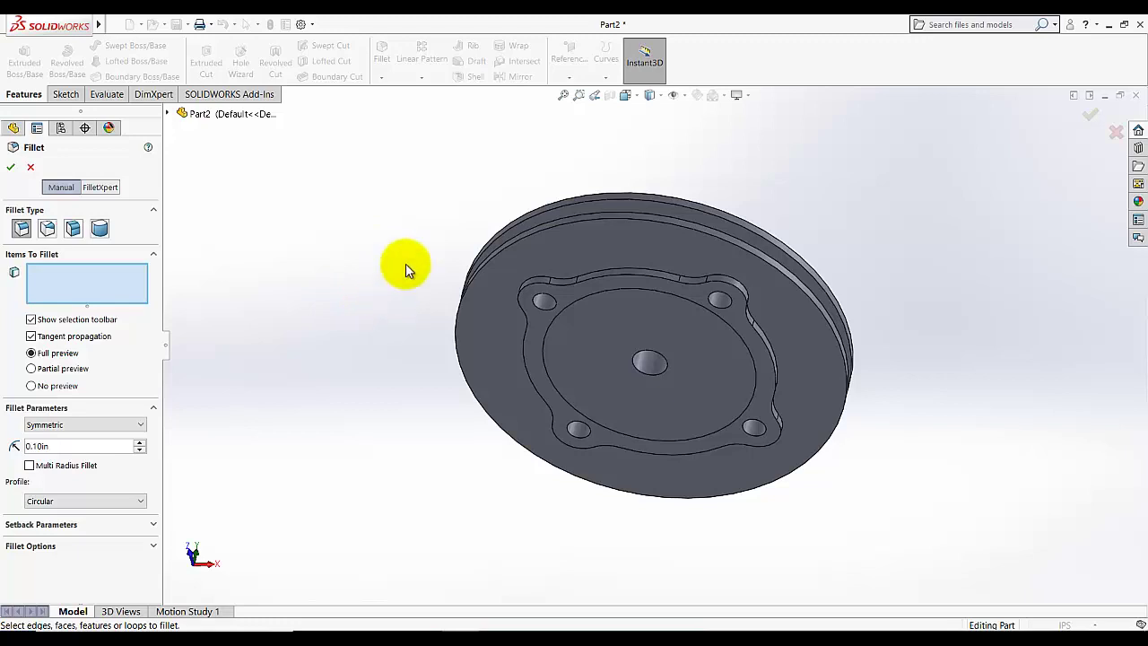
middle_drag(406, 269, 383, 215)
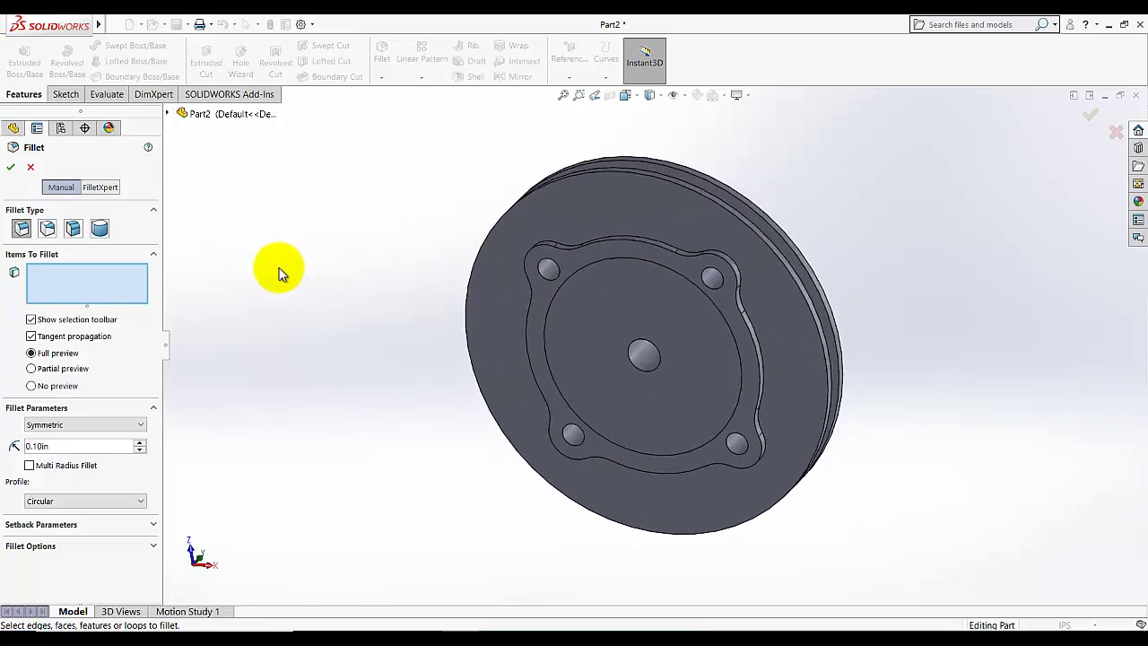
click(626, 360)
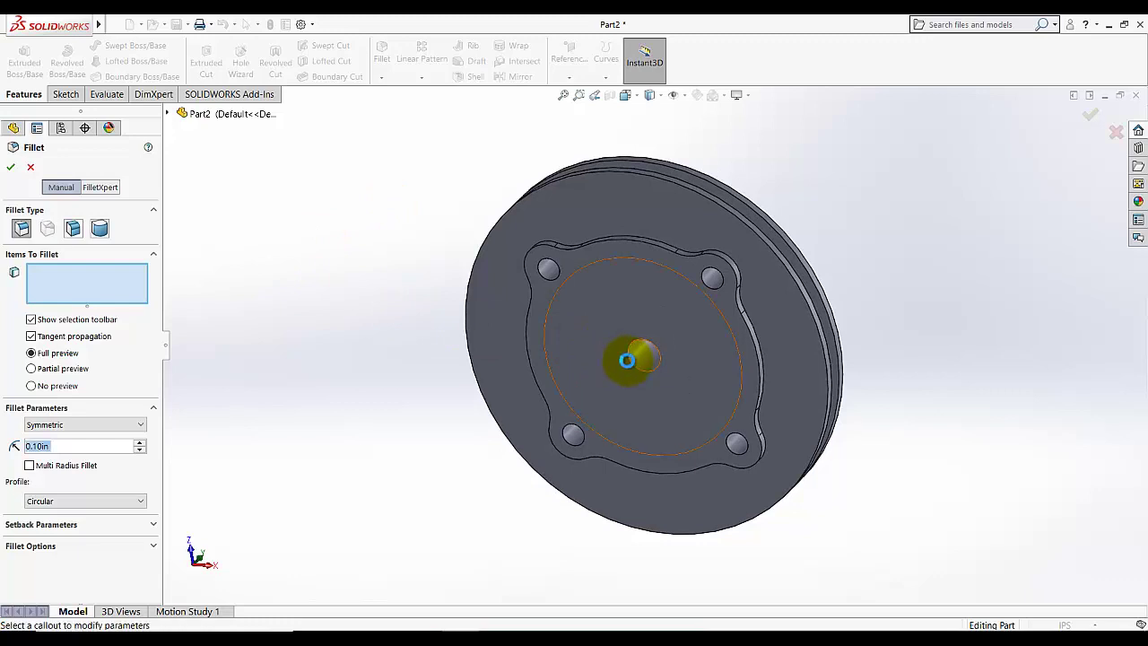
right_click(64, 271)
click(97, 286)
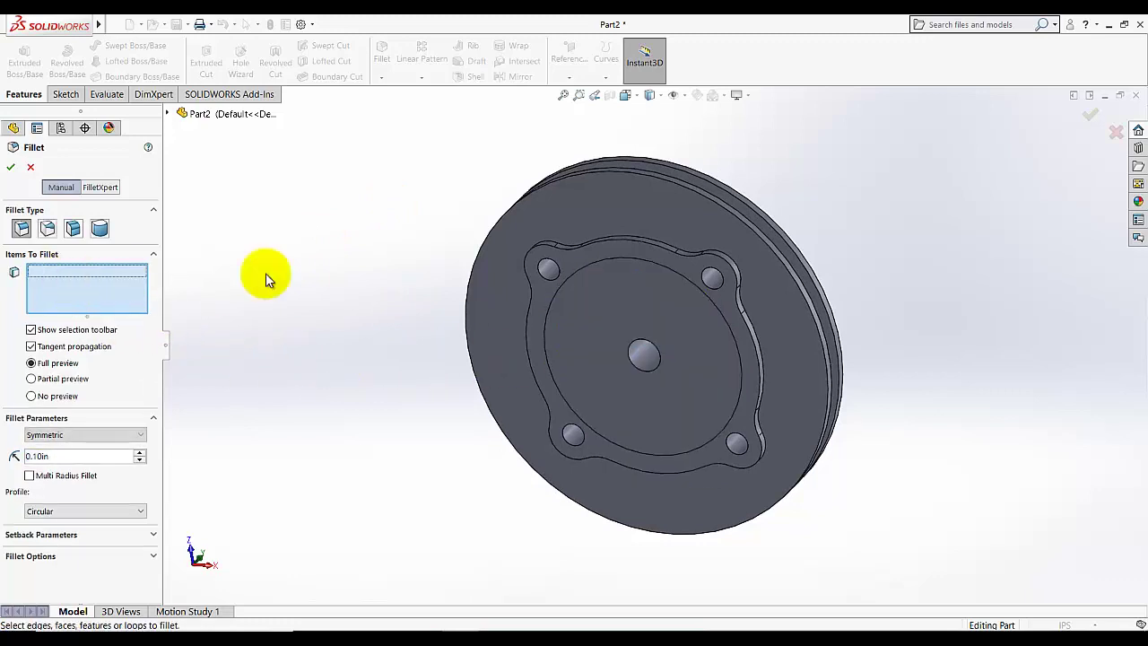
click(638, 367)
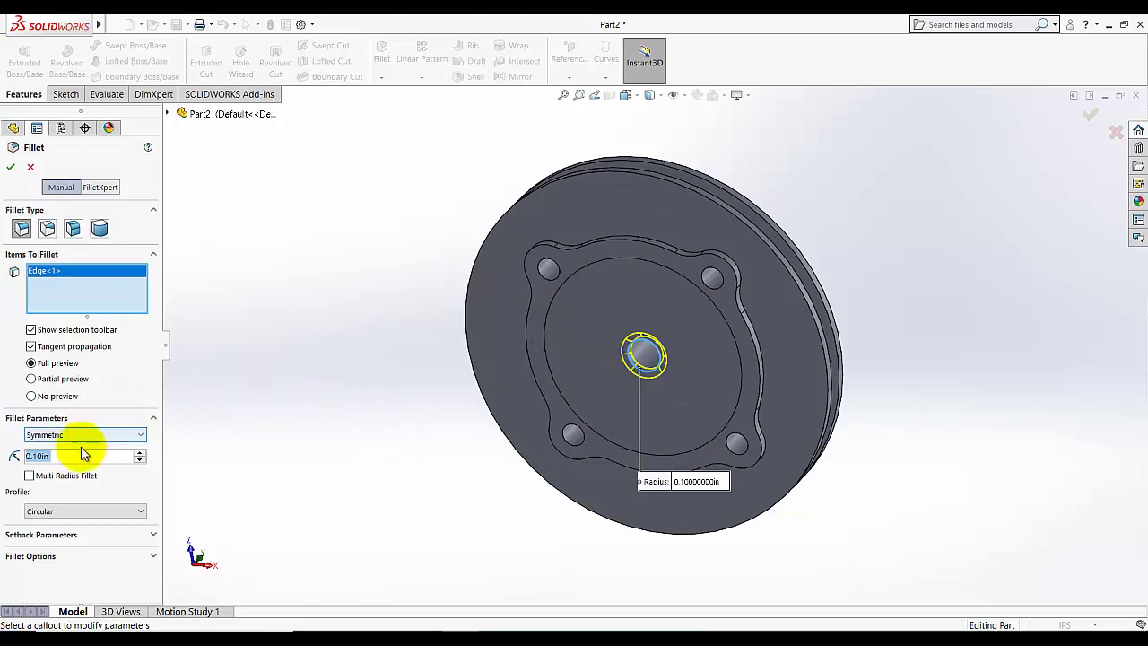
text(.35)
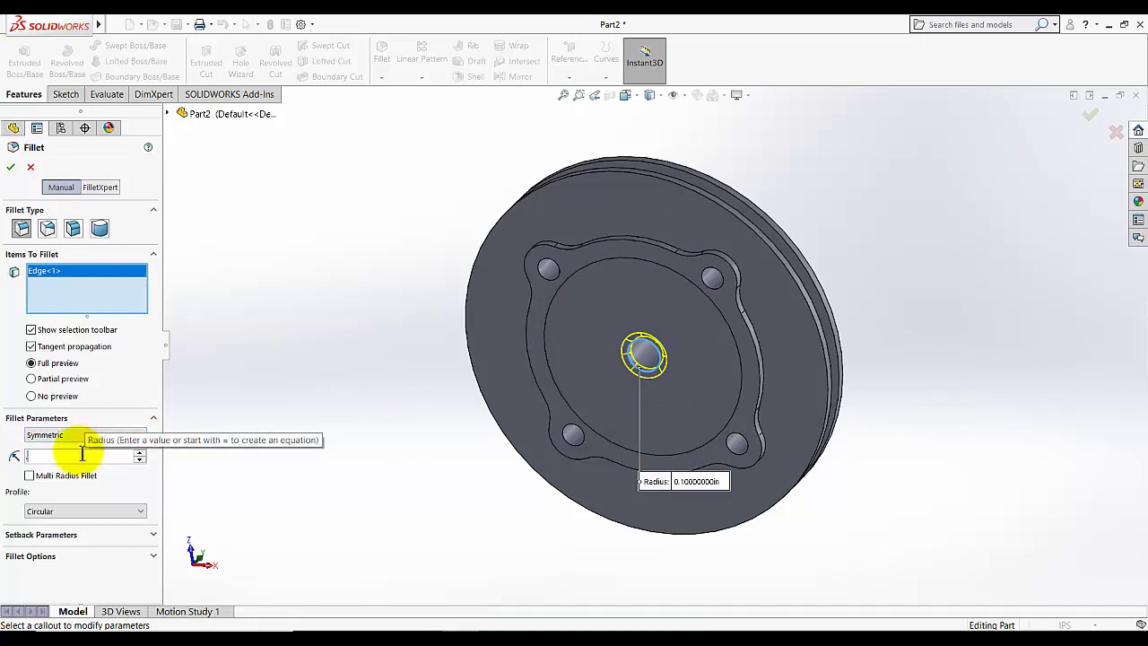
click(11, 167)
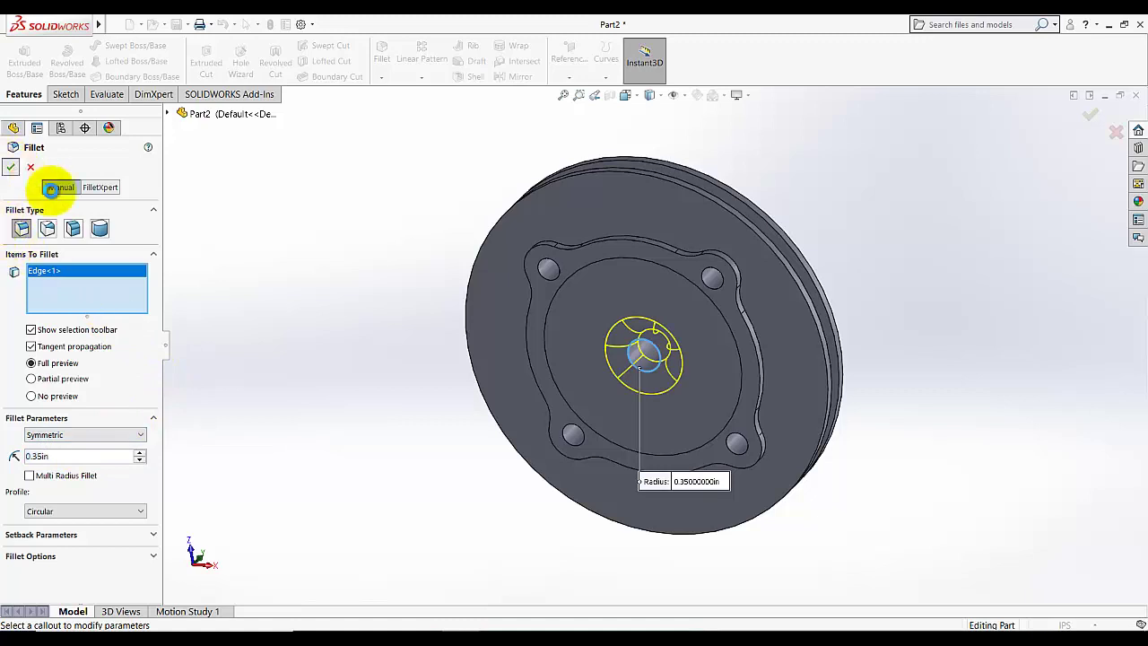
Return to isometric view and apply Cast Alloy Steel from the Steel library
click(625, 95)
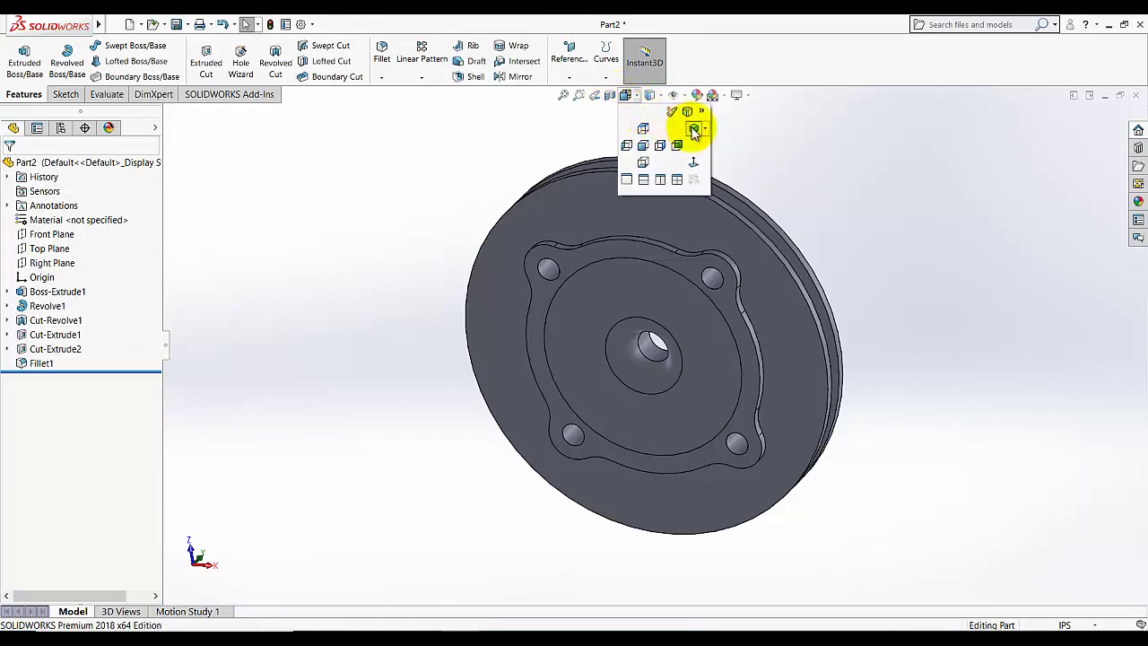
click(688, 125)
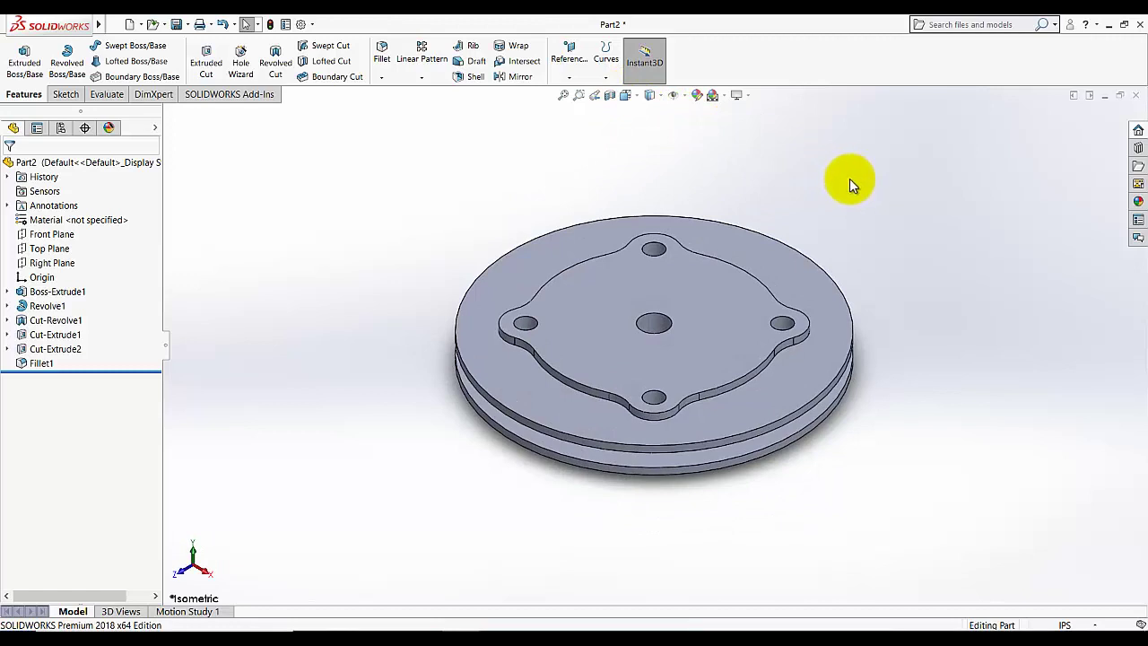
right_click(103, 231)
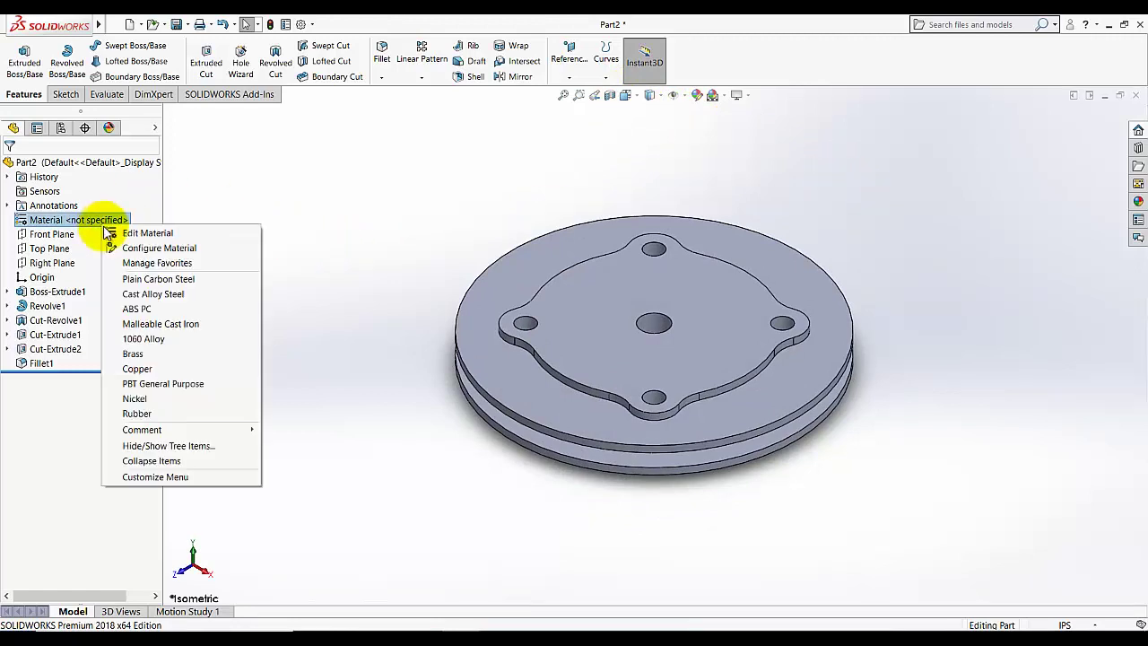
click(143, 232)
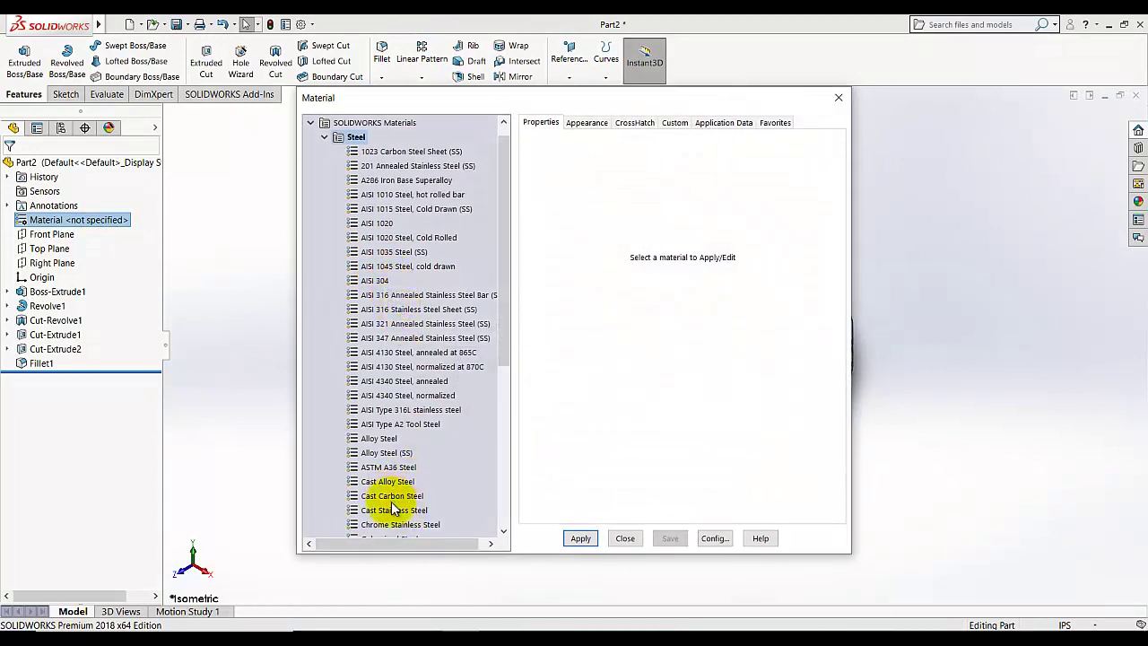
drag(507, 313, 505, 377)
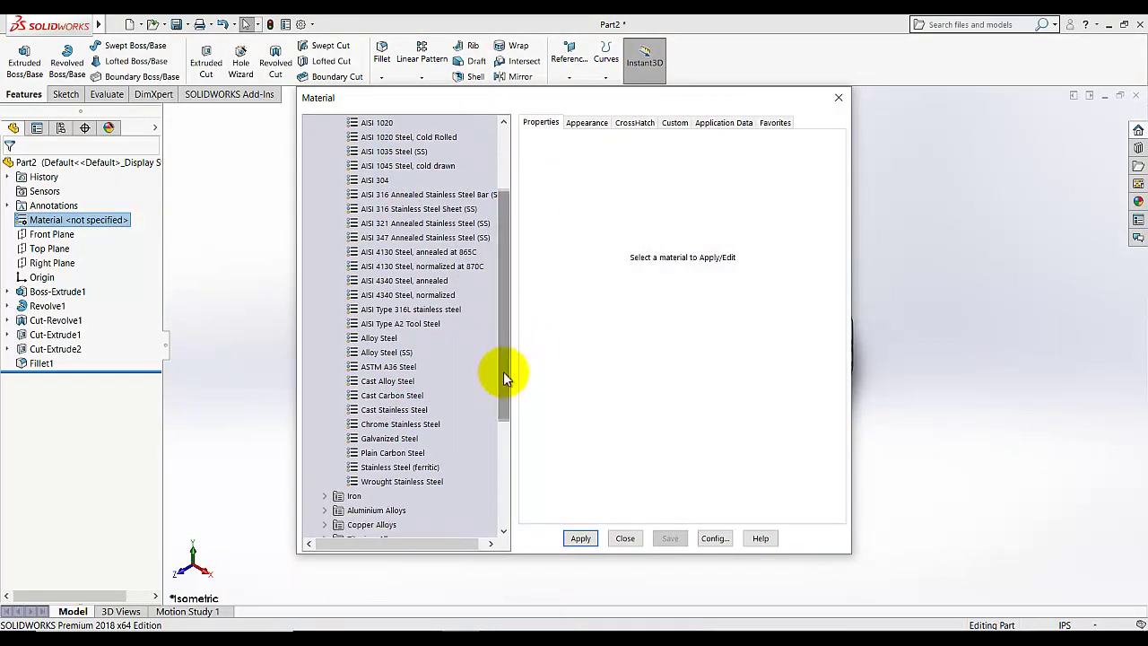
click(390, 380)
click(581, 537)
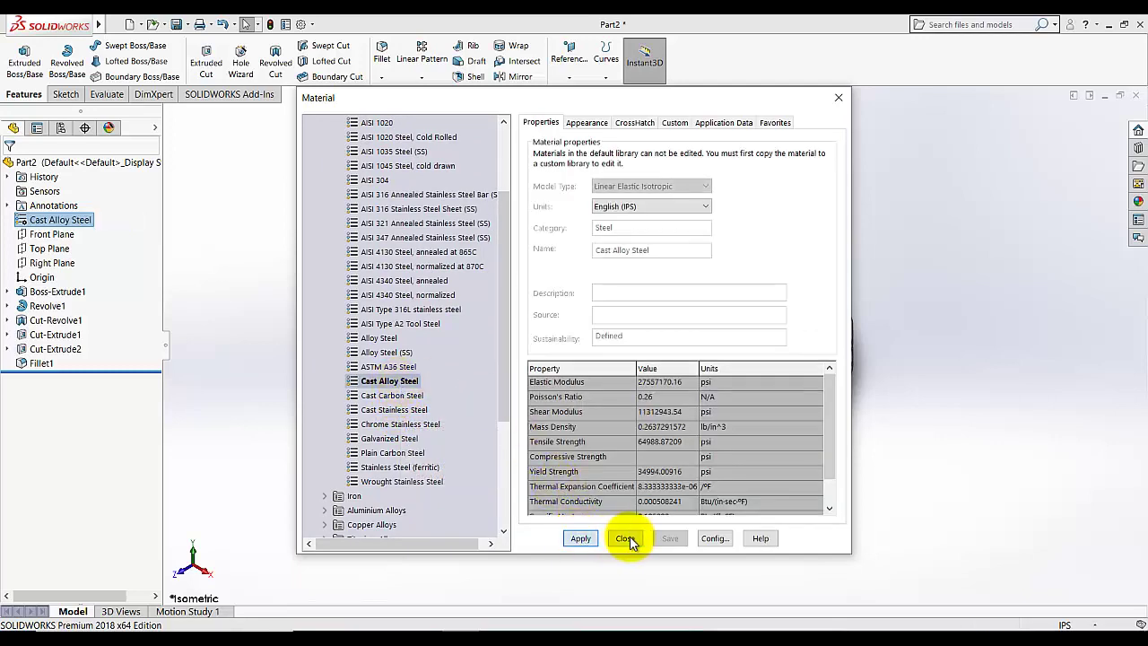
click(625, 538)
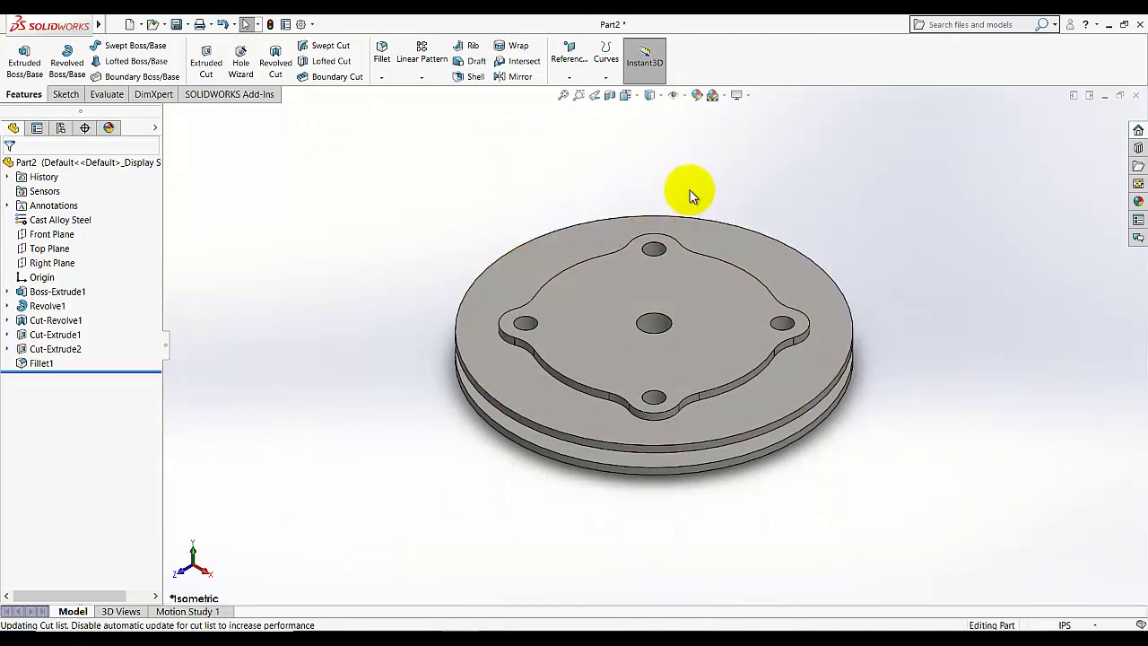